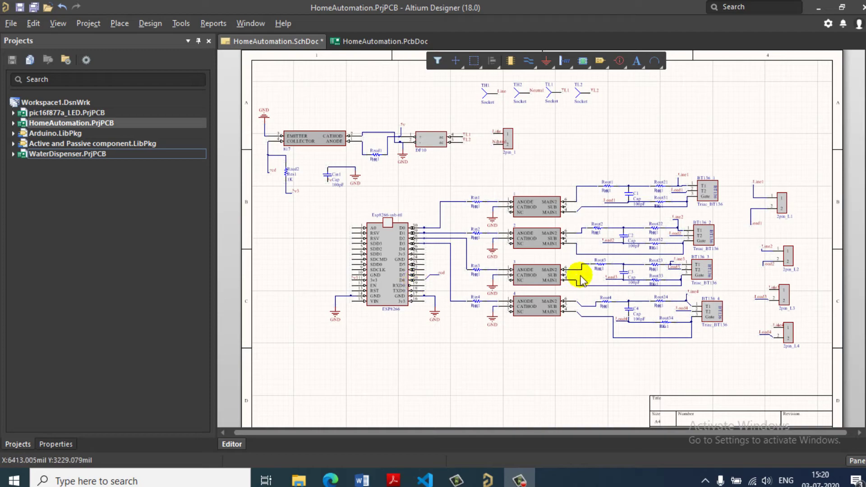
Compare the HomeAutomation schematic with its PCB layout, examining the ESP8266 module and the four driver components beside it.
{"action": "left_click", "coordinate": [362, 42]}
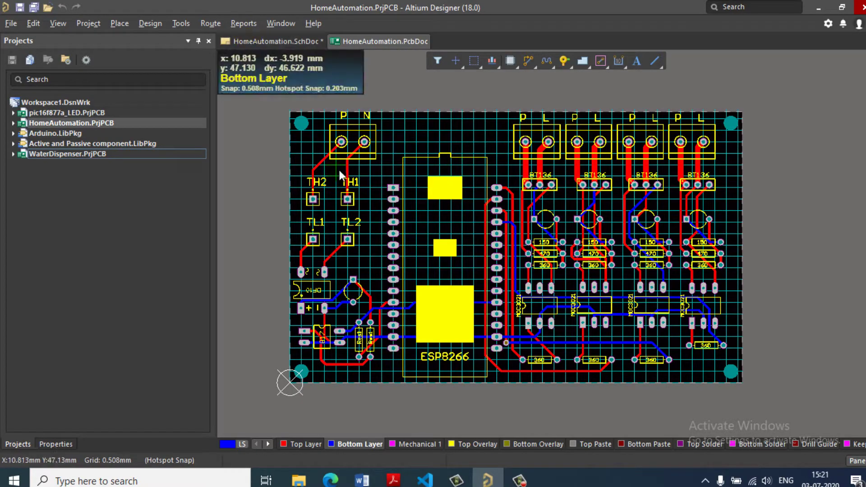
{"action": "left_click", "coordinate": [266, 41]}
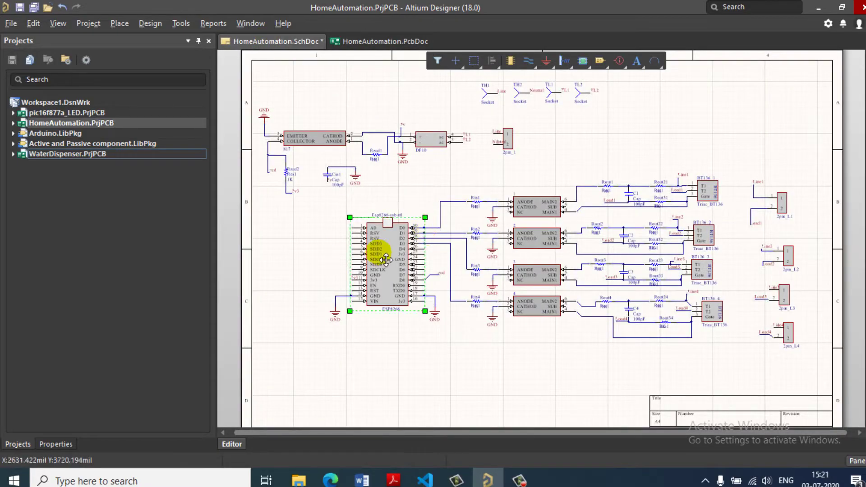
{"action": "left_click", "coordinate": [350, 41]}
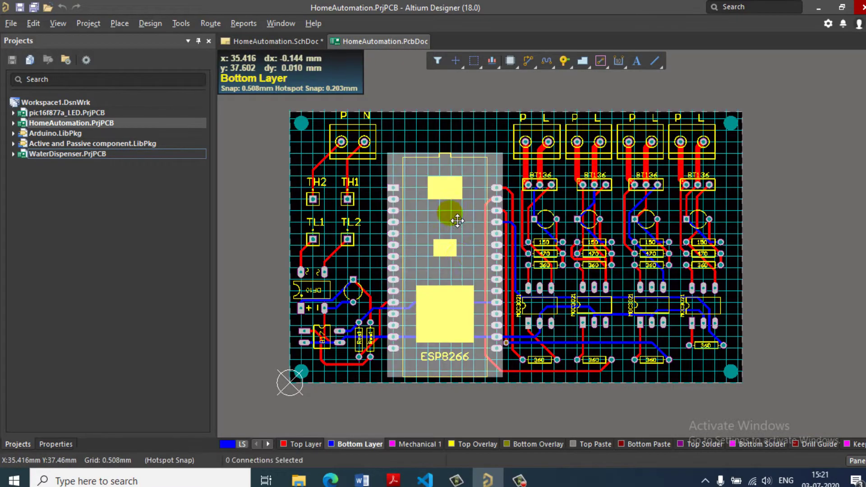
{"action": "left_click", "coordinate": [298, 44]}
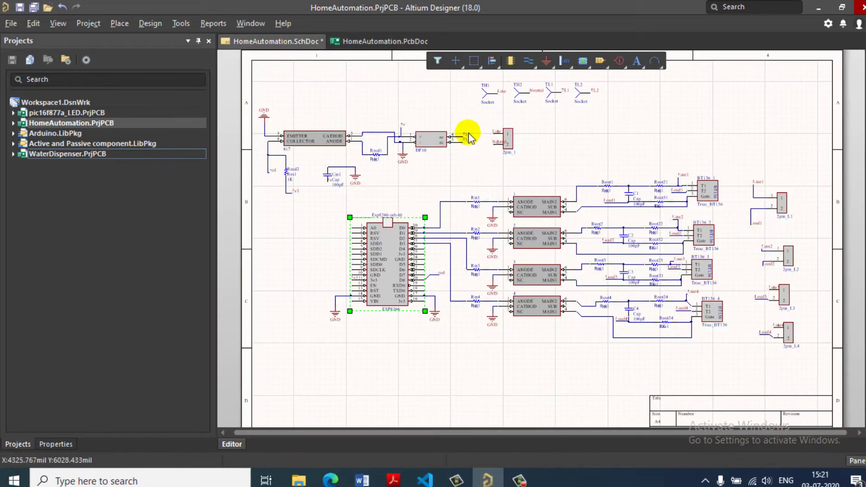
{"action": "left_click", "coordinate": [561, 158]}
{"action": "left_click", "coordinate": [542, 208]}
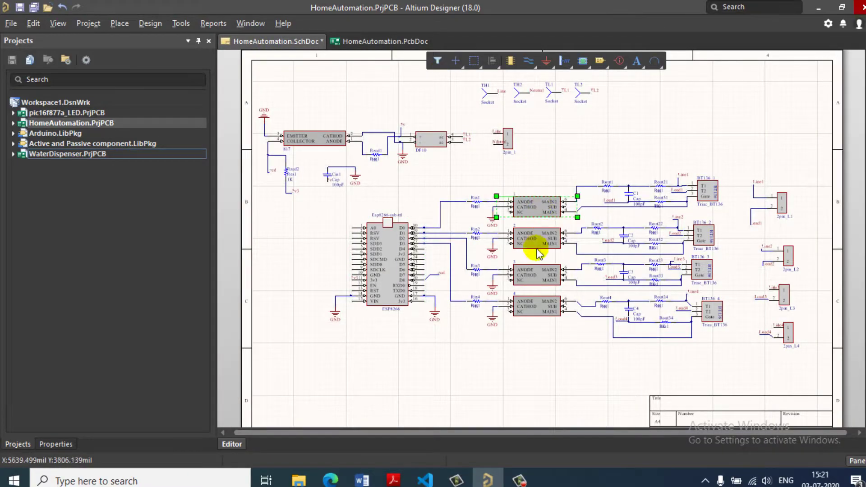
{"action": "left_click", "coordinate": [541, 239]}
{"action": "left_click", "coordinate": [541, 274]}
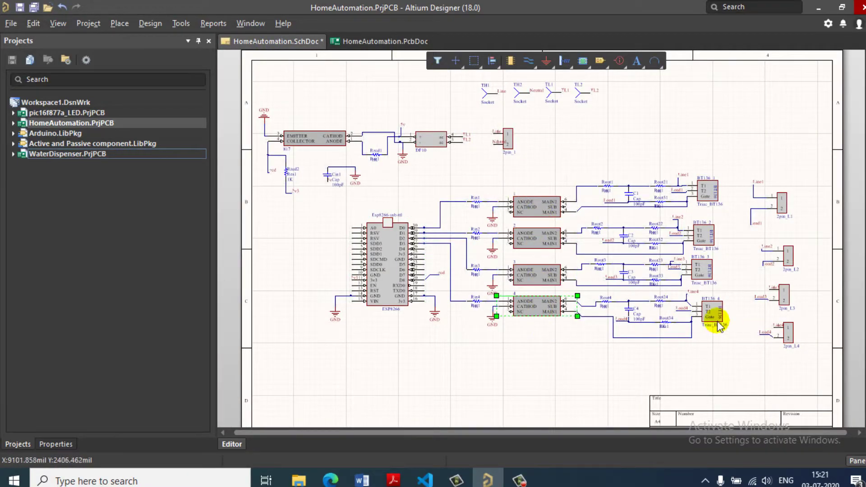
{"action": "left_click", "coordinate": [373, 40]}
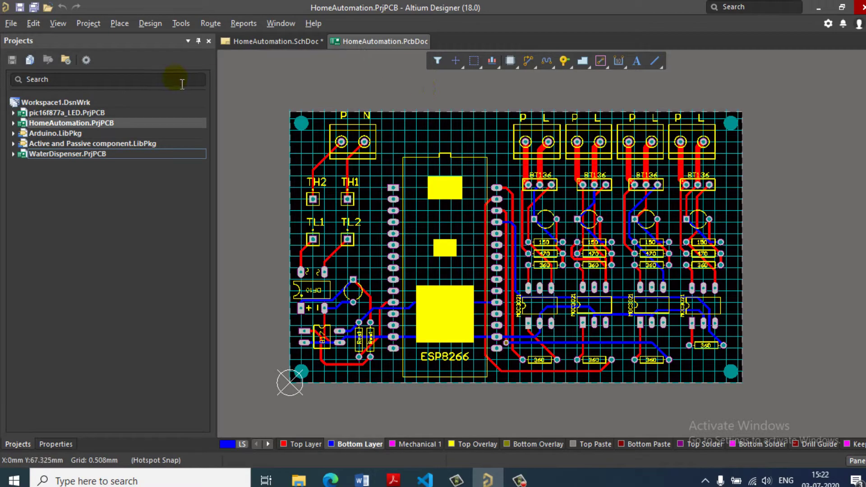
Create a new integrated library project in the workspace.
{"action": "left_click", "coordinate": [11, 23]}
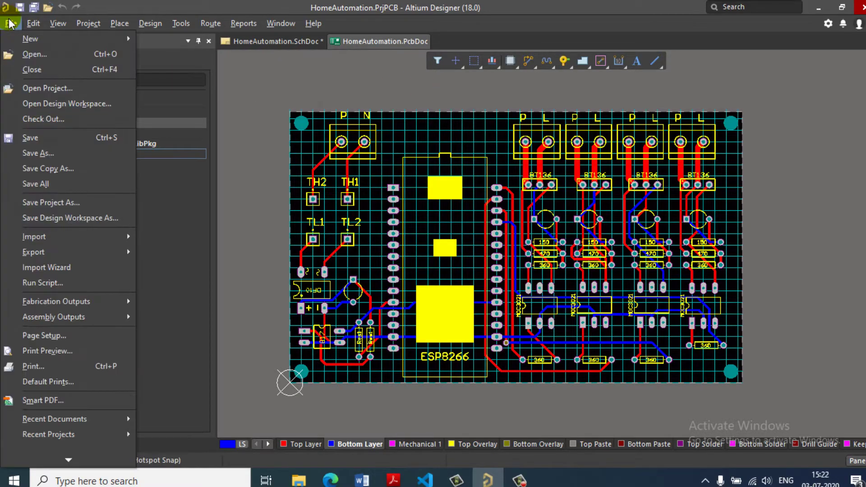
{"action": "left_click", "coordinate": [150, 13]}
{"action": "left_click", "coordinate": [10, 23]}
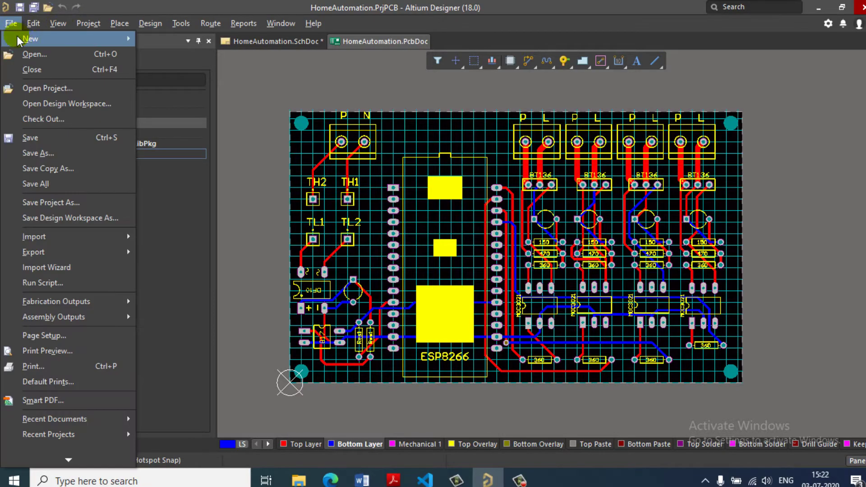
{"action": "mouse_move", "coordinate": [27, 39]}
{"action": "mouse_move", "coordinate": [180, 40]}
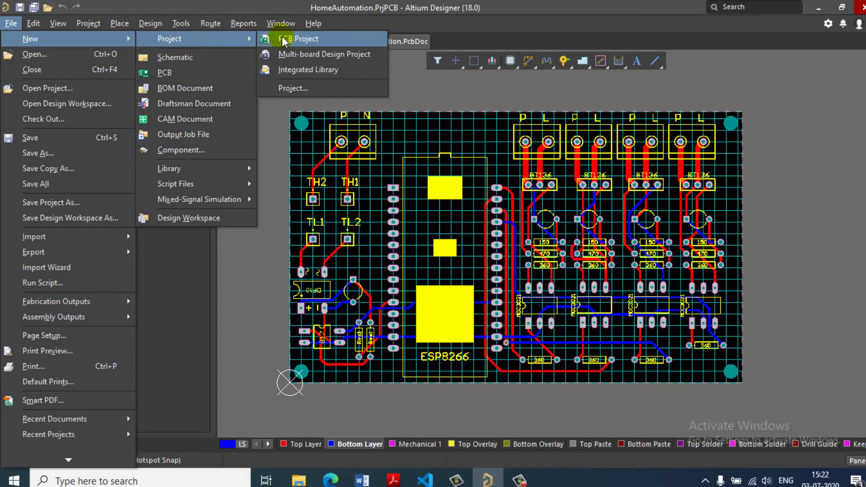
{"action": "left_click", "coordinate": [316, 71]}
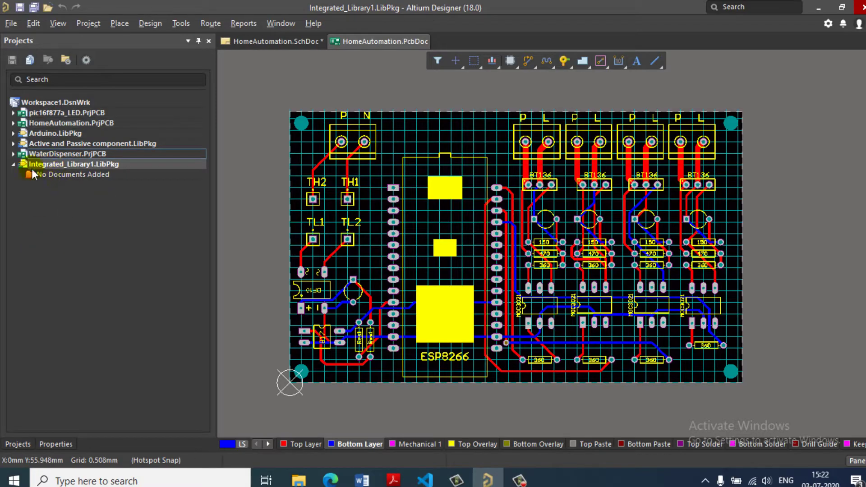
{"action": "left_click", "coordinate": [15, 166]}
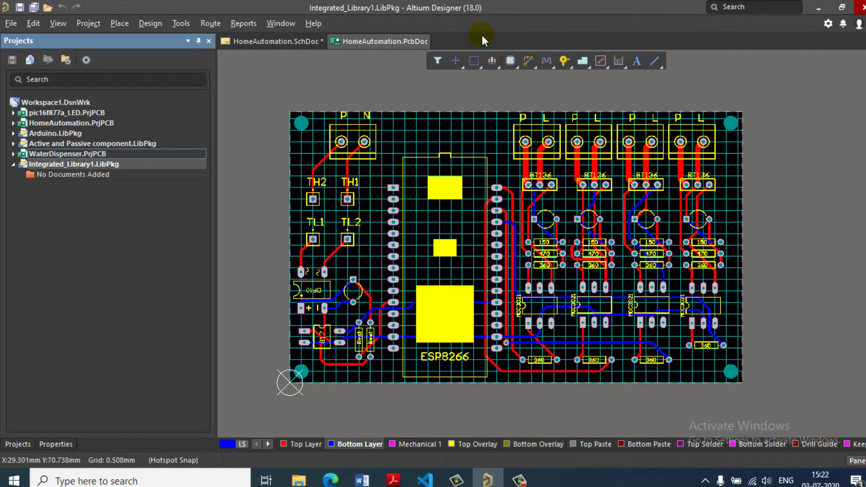
Close the HomeAutomation PCB document and schematic, saving the schematic's changes.
{"action": "right_click", "coordinate": [409, 41]}
{"action": "left_click", "coordinate": [426, 47]}
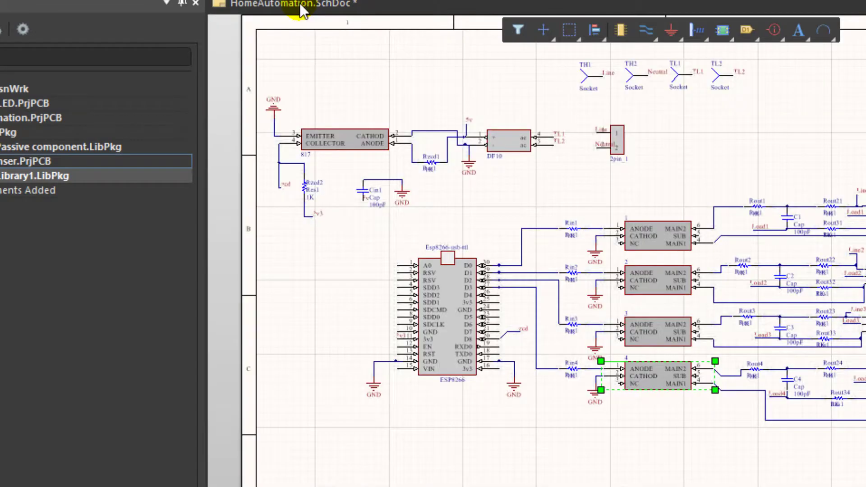
{"action": "right_click", "coordinate": [305, 10]}
{"action": "left_click", "coordinate": [337, 15]}
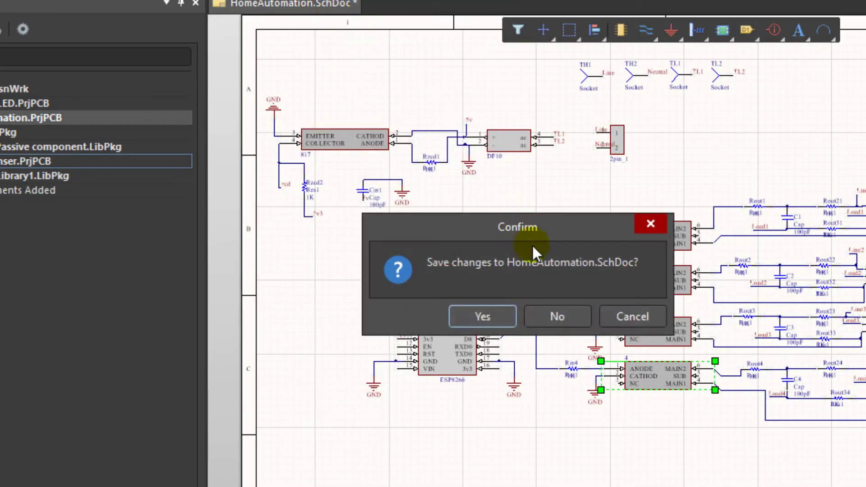
{"action": "left_click", "coordinate": [464, 308]}
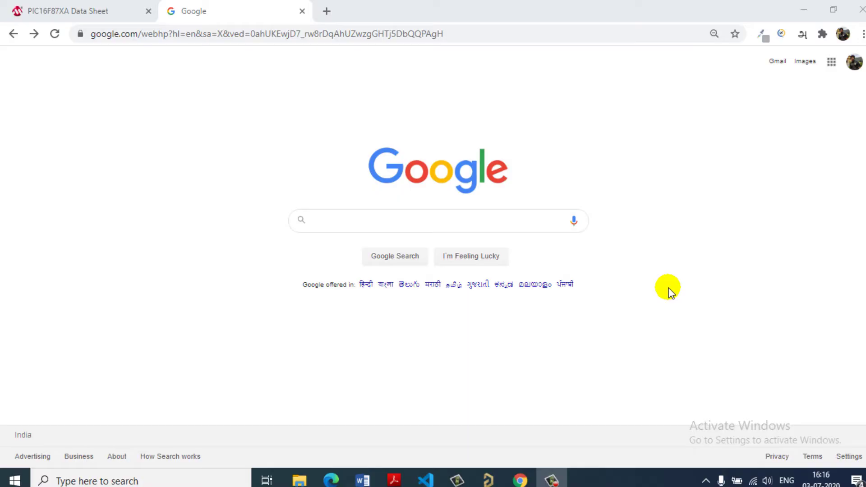
In Chrome, search Google for "tip120 pdf" and open the ON Semiconductor TIP120 datasheet in a new tab.
{"action": "left_click", "coordinate": [422, 220]}
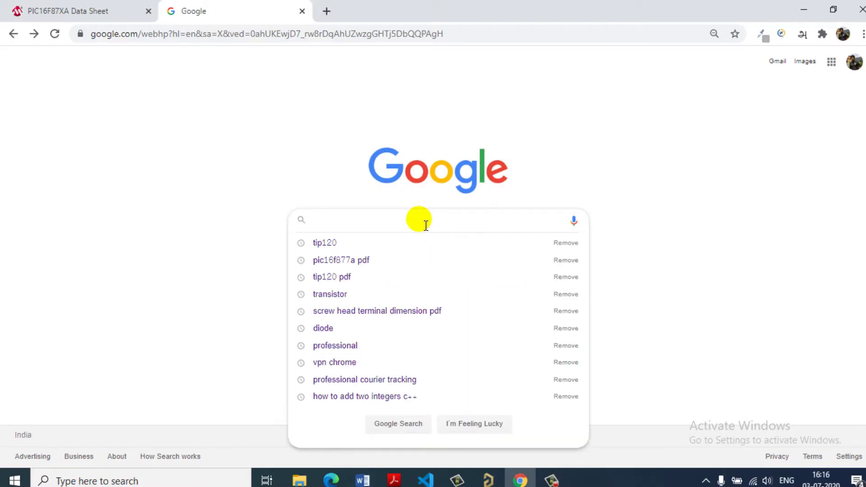
{"action": "type", "text": "ti"}
{"action": "key", "text": "Down"}
{"action": "key", "text": "Down"}
{"action": "key", "text": "Down"}
{"action": "key", "text": "Up"}
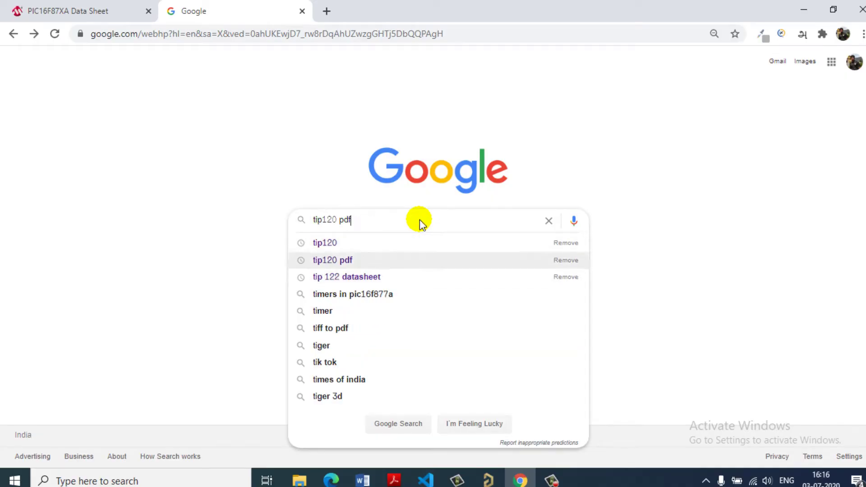
{"action": "key", "text": "Return"}
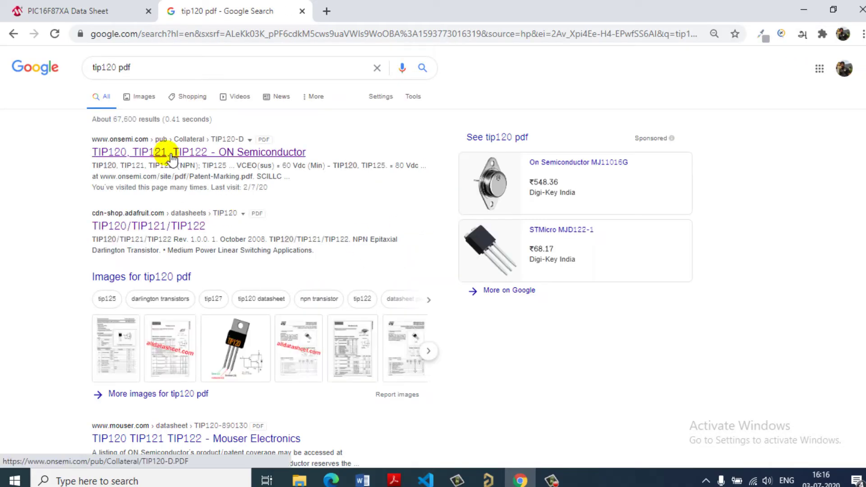
{"action": "middle_click", "coordinate": [158, 156]}
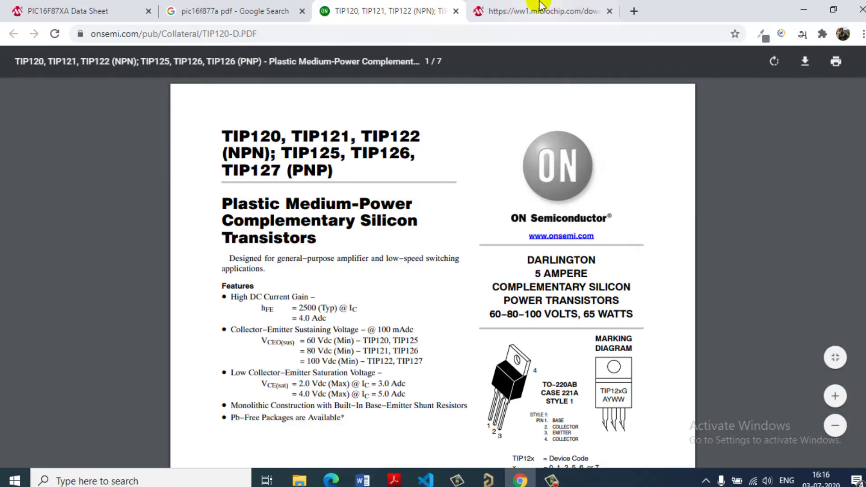
Examine the TO-220AB package drawing and pin assignments on the first page of the TIP120 datasheet.
{"action": "left_click", "coordinate": [528, 11]}
{"action": "left_click", "coordinate": [388, 11]}
{"action": "scroll", "coordinate": [403, 216], "scroll_direction": "down", "scroll_amount": 3}
{"action": "scroll", "coordinate": [397, 203], "scroll_direction": "up", "scroll_amount": 3}
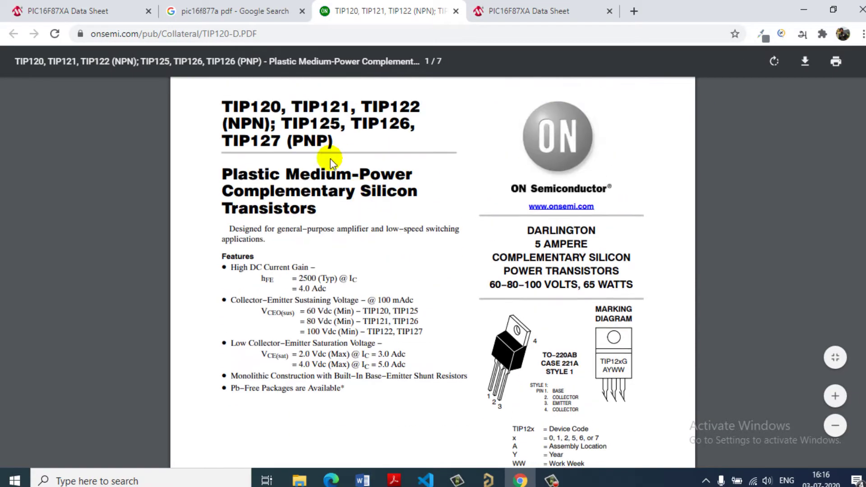
{"action": "scroll", "coordinate": [498, 284], "scroll_direction": "down", "scroll_amount": 4}
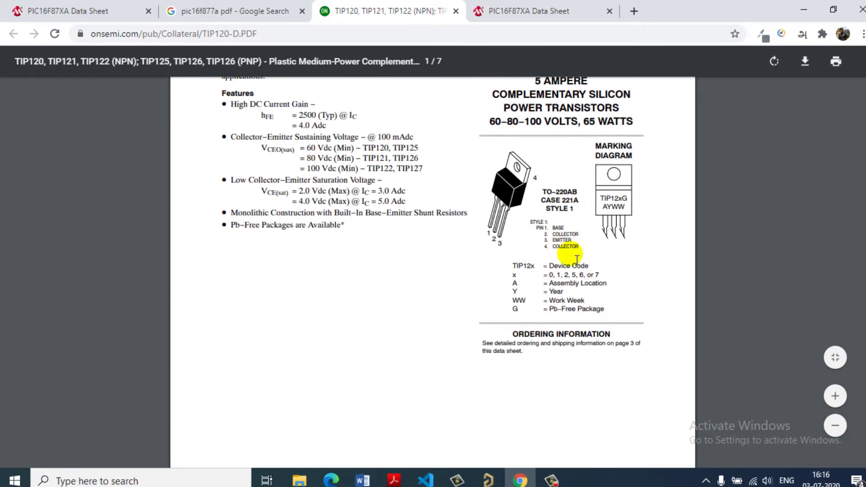
{"action": "scroll", "coordinate": [568, 246], "scroll_direction": "up", "scroll_amount": 3, "text": "ctrl"}
{"action": "scroll", "coordinate": [549, 280], "scroll_direction": "up", "scroll_amount": 1, "text": "ctrl"}
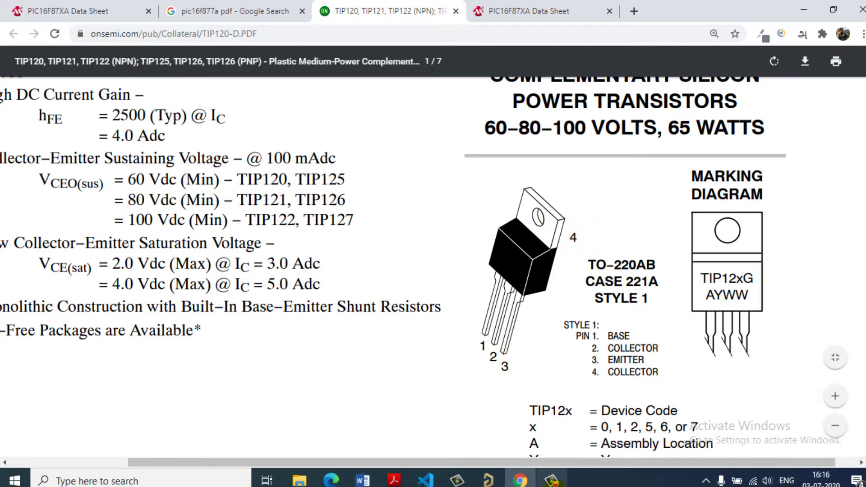
{"action": "left_click", "coordinate": [551, 480]}
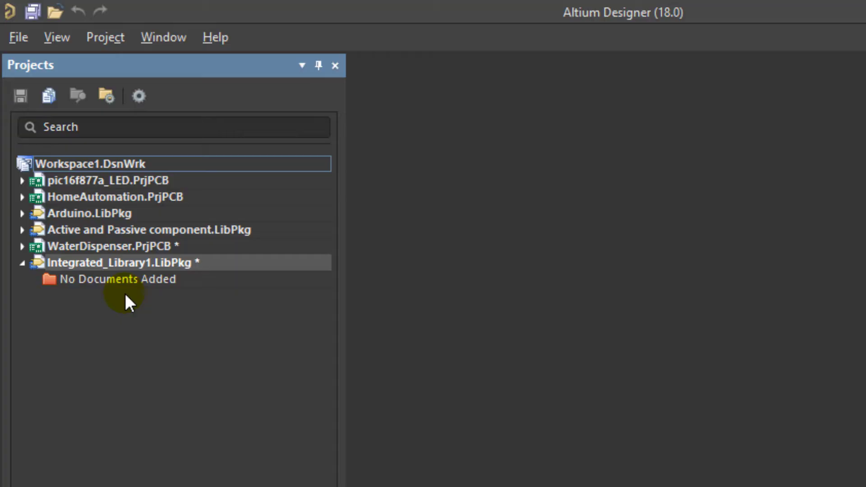
In Altium Designer, add a new schematic library to the Integrated_Library1.LibPkg project.
{"action": "right_click", "coordinate": [108, 299]}
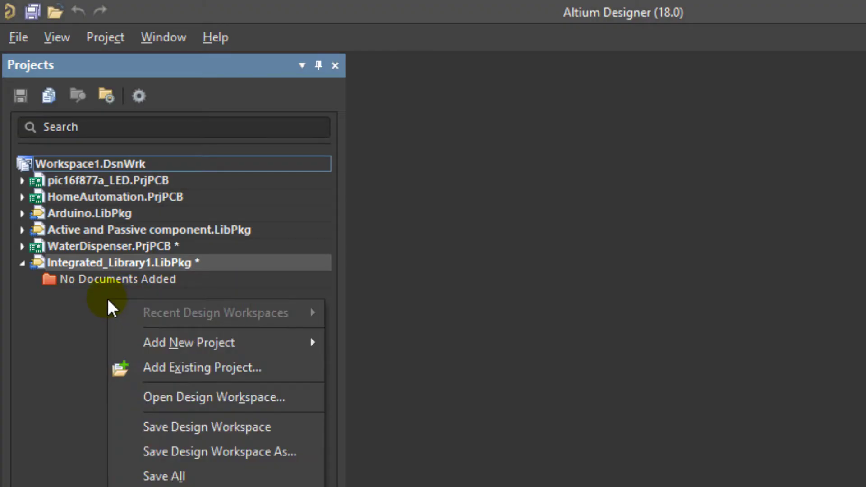
{"action": "right_click", "coordinate": [74, 262]}
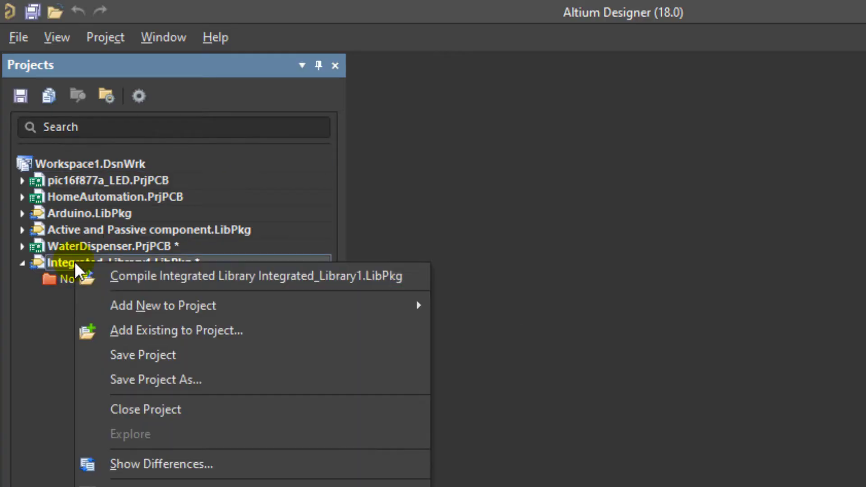
{"action": "mouse_move", "coordinate": [161, 307]}
{"action": "left_click", "coordinate": [499, 304]}
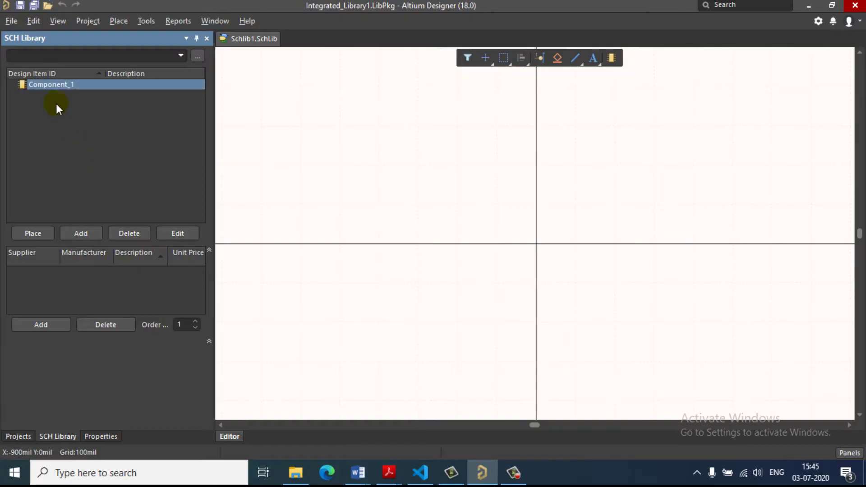
Add two more components to the schematic library, keeping the default design item IDs.
{"action": "left_click", "coordinate": [81, 233]}
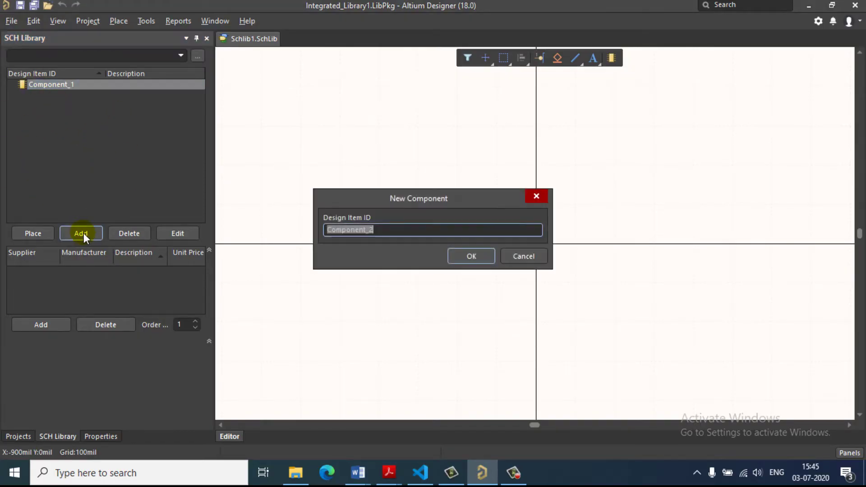
{"action": "left_click", "coordinate": [456, 257]}
{"action": "left_click", "coordinate": [96, 233]}
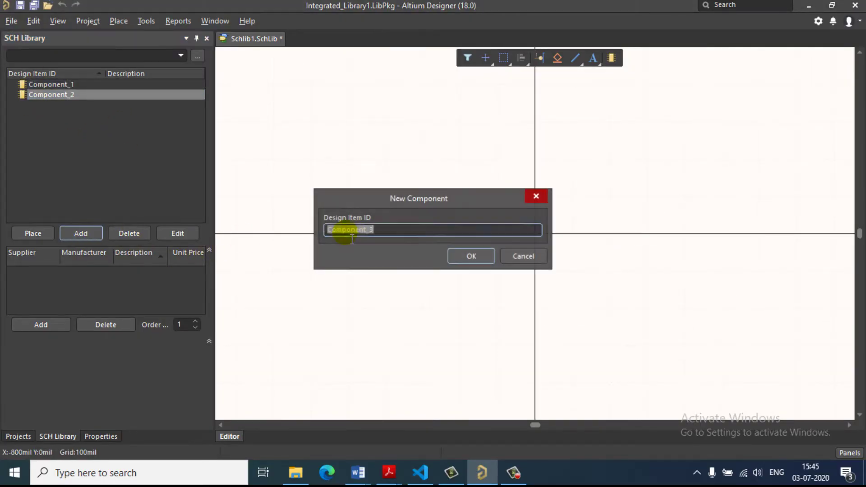
{"action": "left_click", "coordinate": [465, 253]}
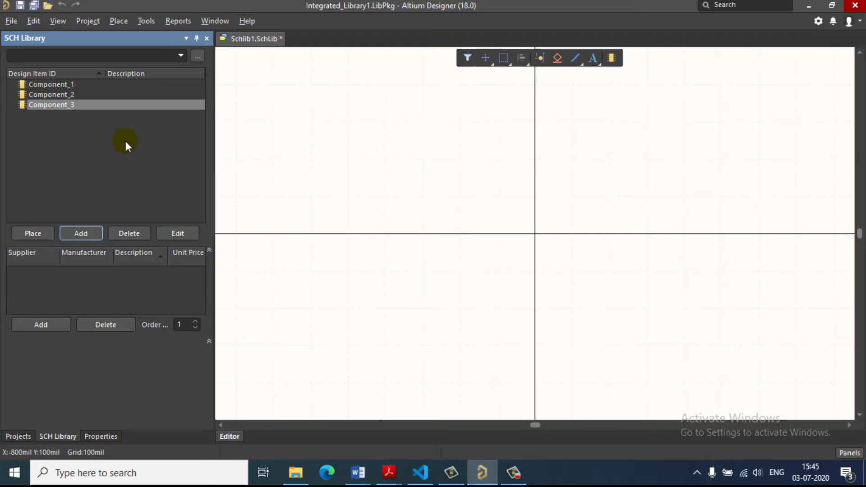
Delete all three components from the schematic library.
{"action": "left_click", "coordinate": [59, 86], "text": "shift"}
{"action": "left_click", "coordinate": [131, 233]}
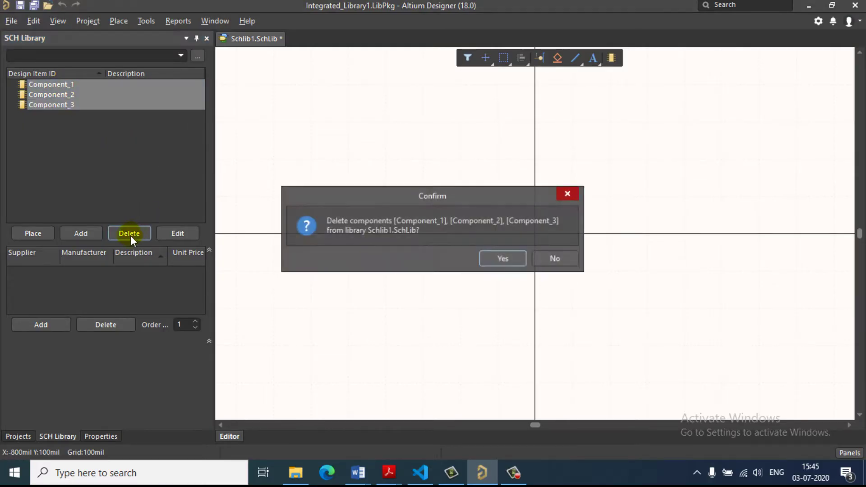
{"action": "left_click", "coordinate": [496, 258]}
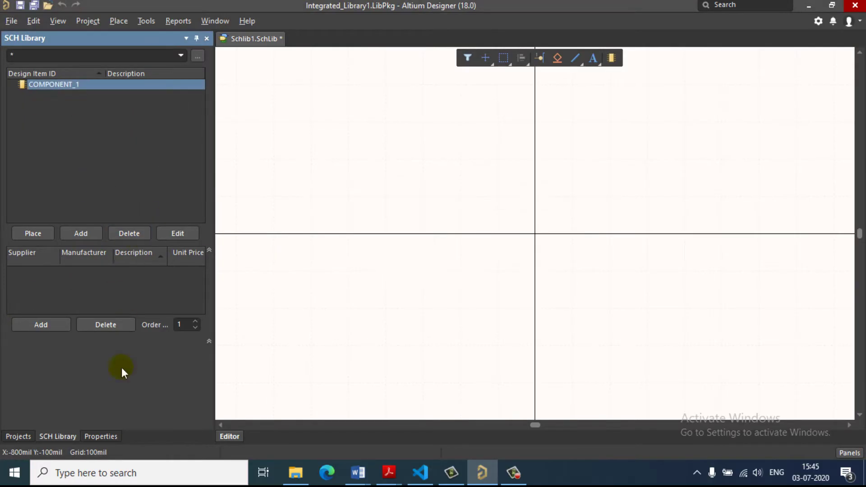
Add a new PCB library to the Integrated_Library1.LibPkg project.
{"action": "left_click", "coordinate": [17, 436]}
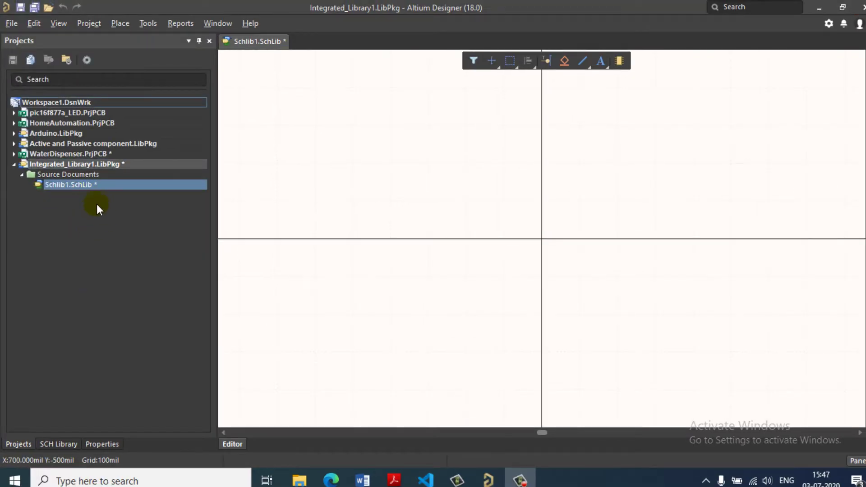
{"action": "right_click", "coordinate": [70, 207]}
{"action": "right_click", "coordinate": [70, 167]}
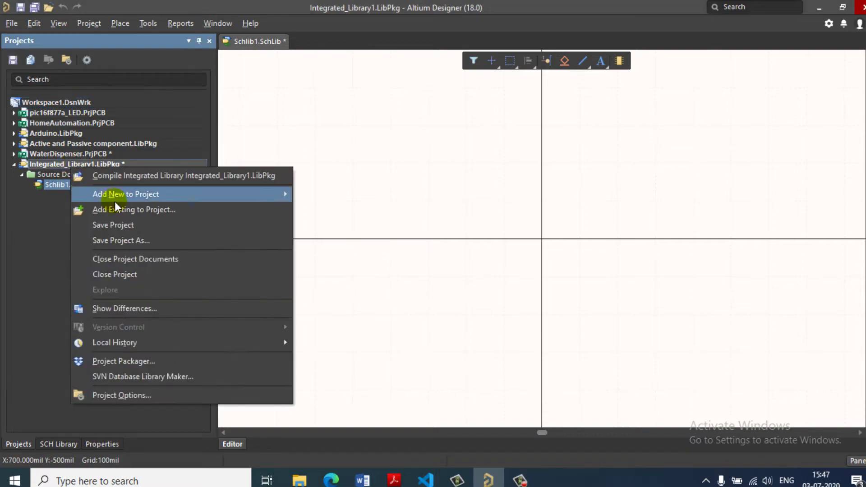
{"action": "mouse_move", "coordinate": [129, 196]}
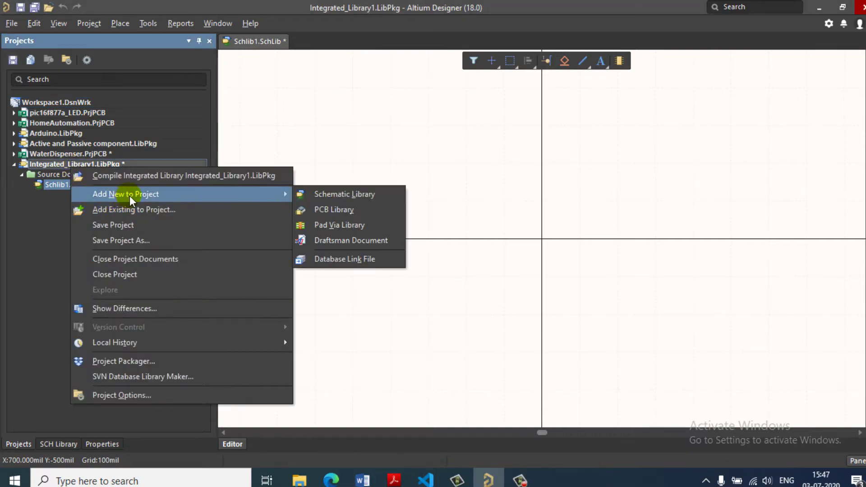
{"action": "left_click", "coordinate": [309, 207]}
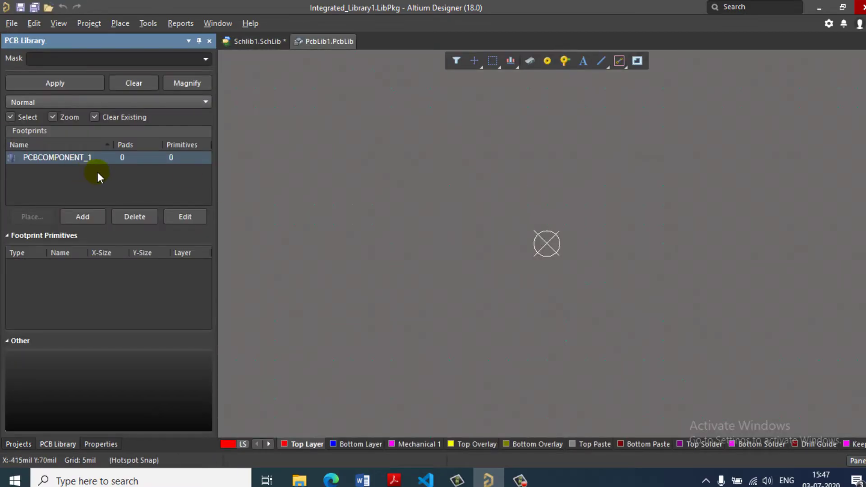
Add two more footprints to the PCB library, keeping their default names.
{"action": "left_click", "coordinate": [82, 216]}
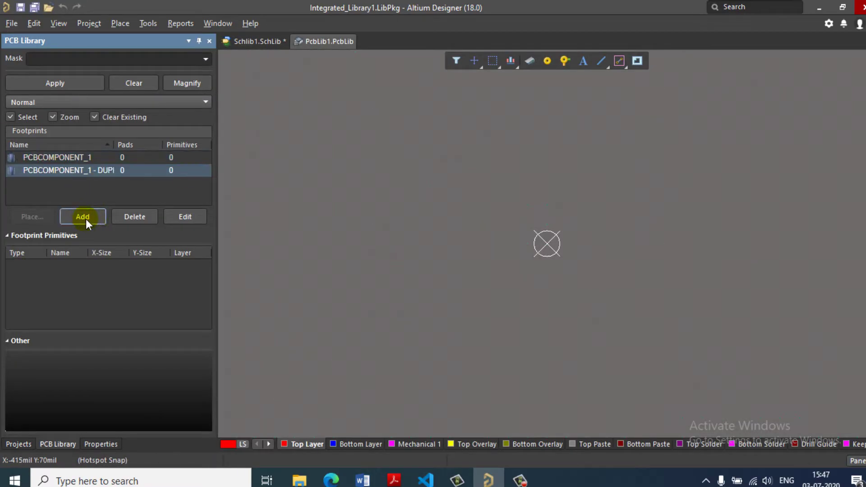
{"action": "left_click", "coordinate": [82, 217]}
{"action": "left_click", "coordinate": [56, 170]}
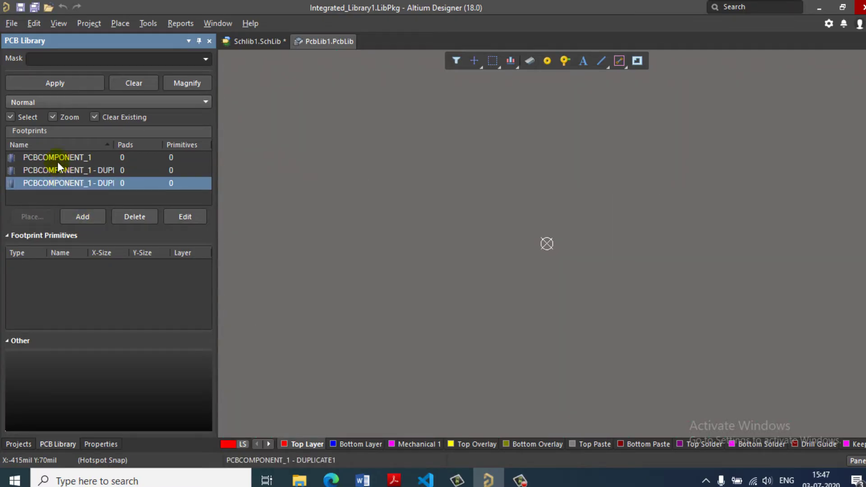
{"action": "left_click", "coordinate": [57, 158]}
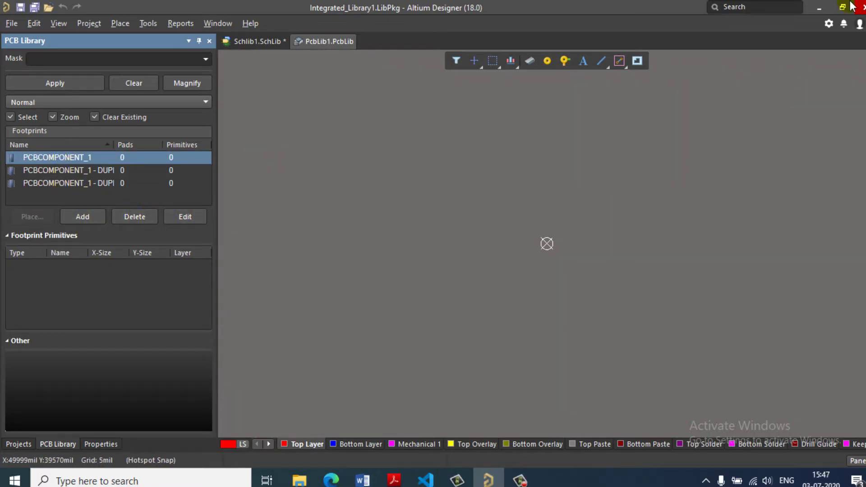
Delete the two duplicate footprints from the PCB library, keeping PCBCOMPONENT_1.
{"action": "left_click_drag", "start_coordinate": [63, 183], "coordinate": [69, 169]}
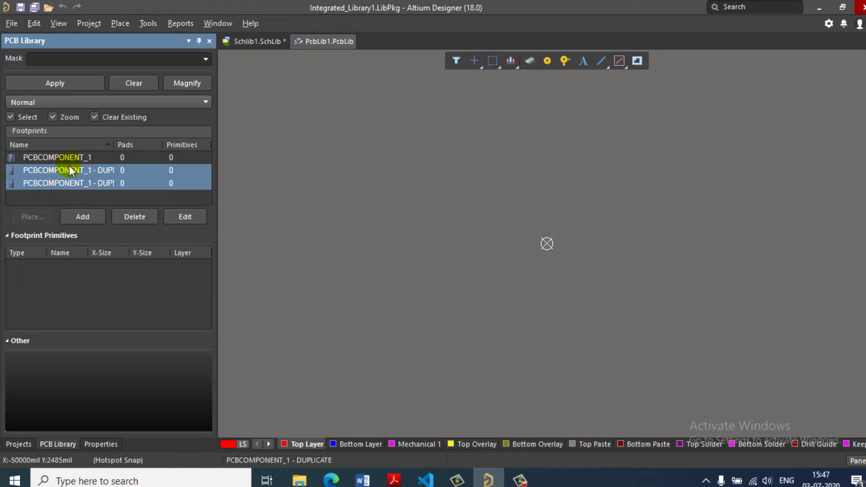
{"action": "left_click", "coordinate": [117, 222]}
{"action": "left_click", "coordinate": [451, 277]}
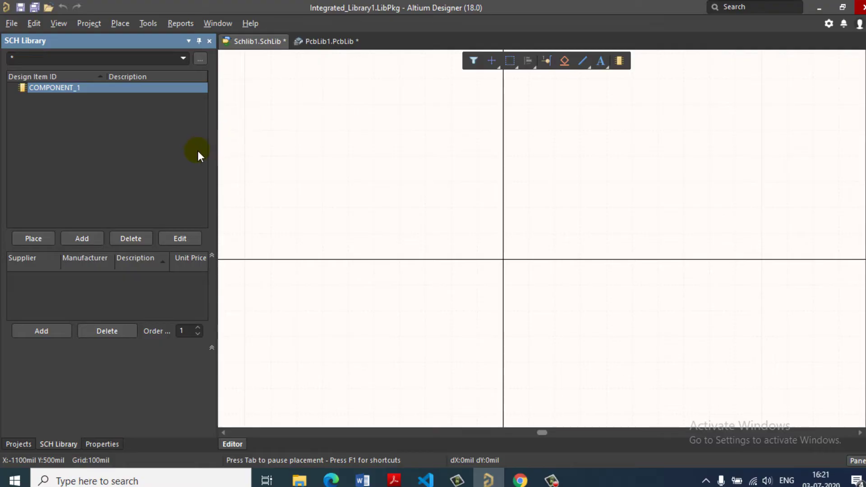
{"action": "left_click", "coordinate": [99, 444]}
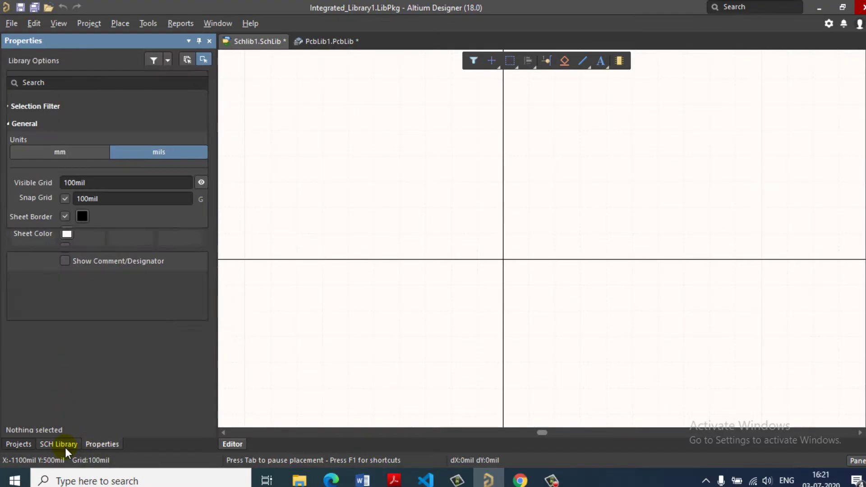
{"action": "left_click", "coordinate": [69, 446]}
{"action": "left_click", "coordinate": [99, 443]}
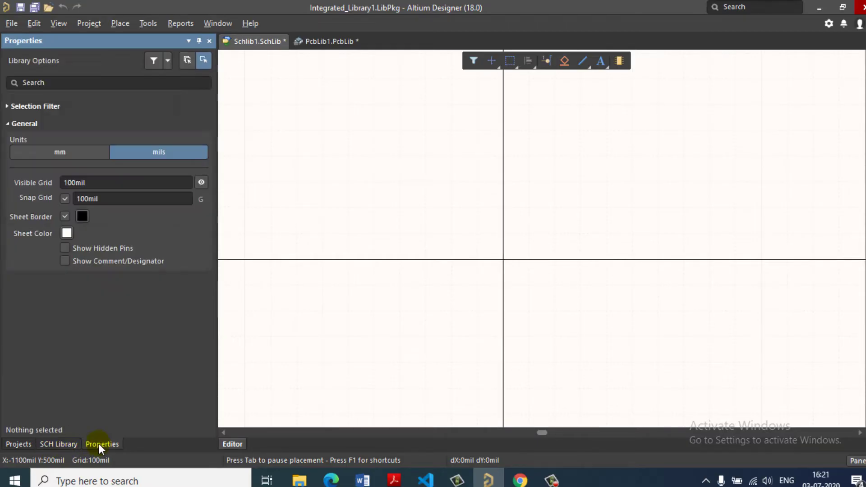
{"action": "left_click", "coordinate": [78, 442]}
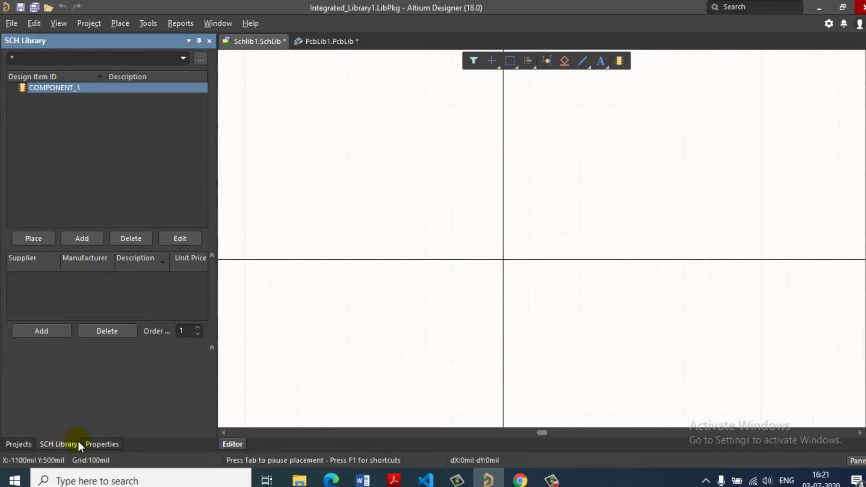
Open the properties of COMPONENT_1 in the schematic library and replace its design item ID.
{"action": "double_click", "coordinate": [55, 88]}
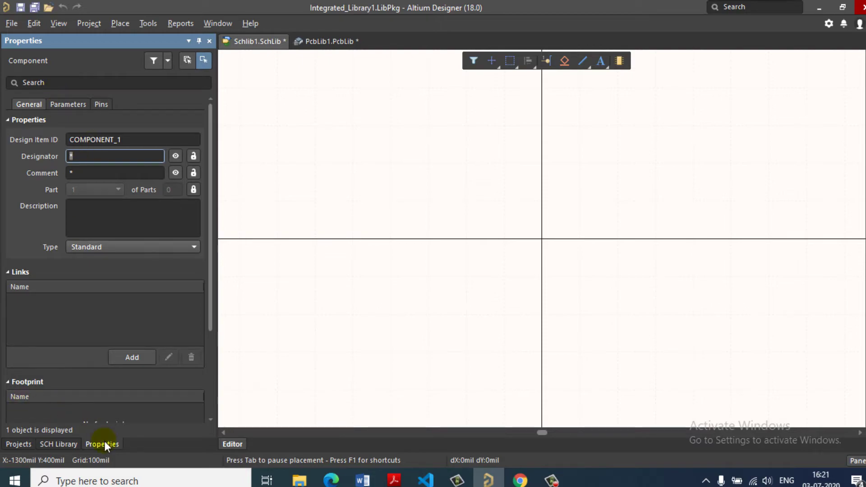
{"action": "left_click", "coordinate": [137, 140]}
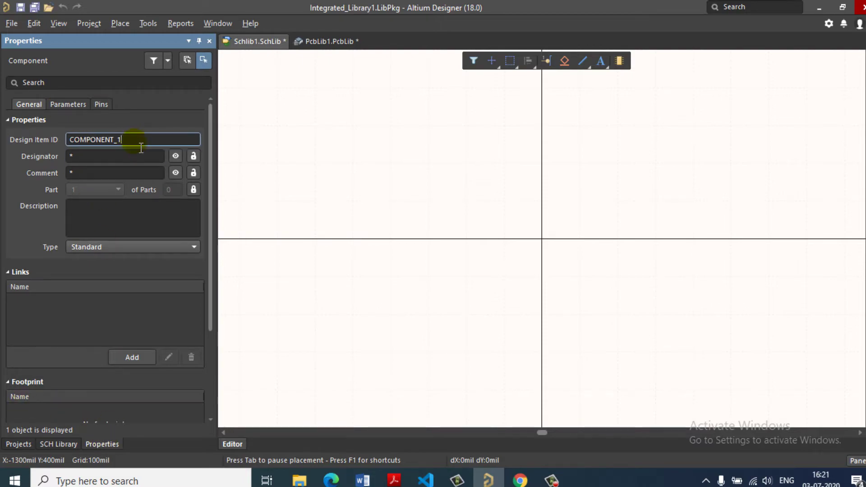
{"action": "double_click", "coordinate": [113, 143]}
{"action": "type", "text": "t"}
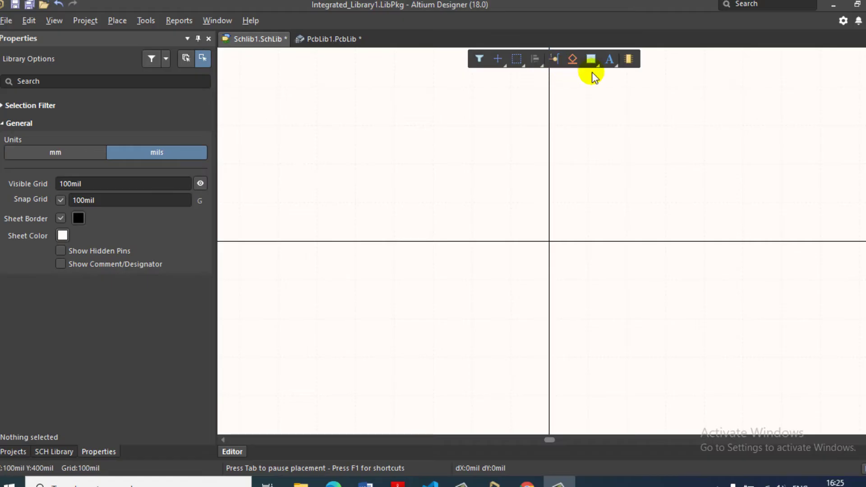
Draw a rectangle about 400 mil wide and 300 mil high, centred above the origin with its lower edge on the horizontal axis.
{"action": "left_click", "coordinate": [590, 59]}
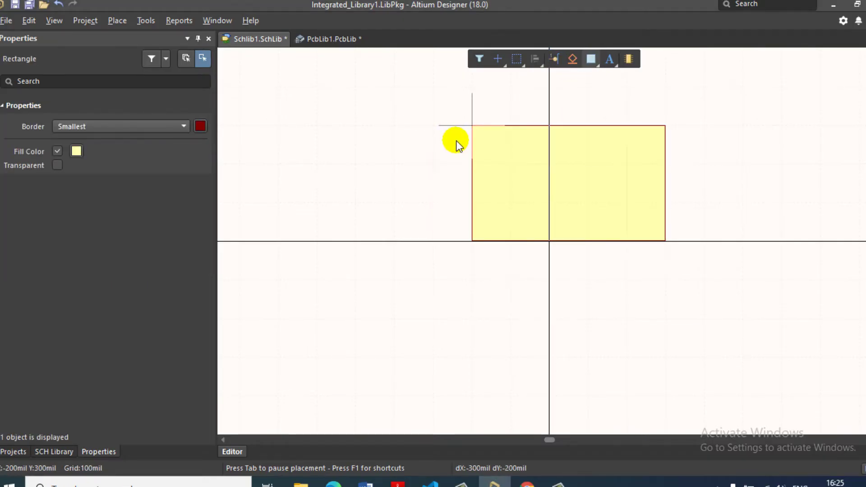
{"action": "key", "text": "End"}
{"action": "left_click", "coordinate": [631, 251]}
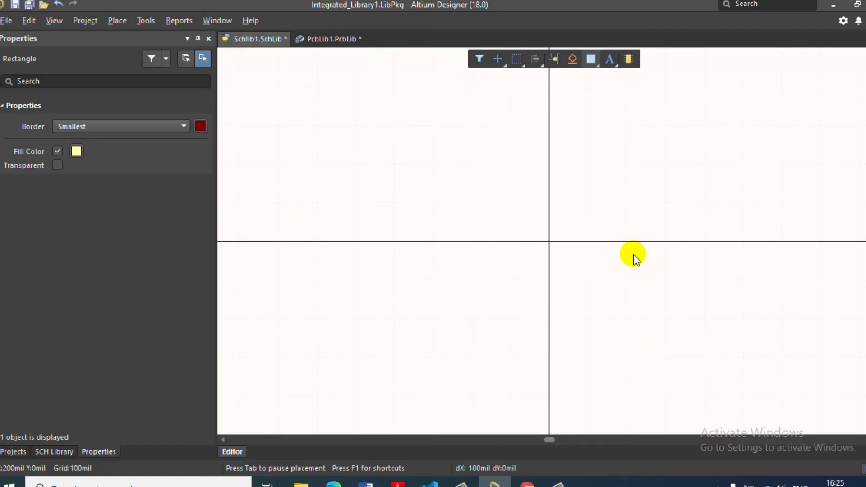
Start placing a pin and set its designator to 1 and its name to Base.
{"action": "left_click", "coordinate": [554, 58]}
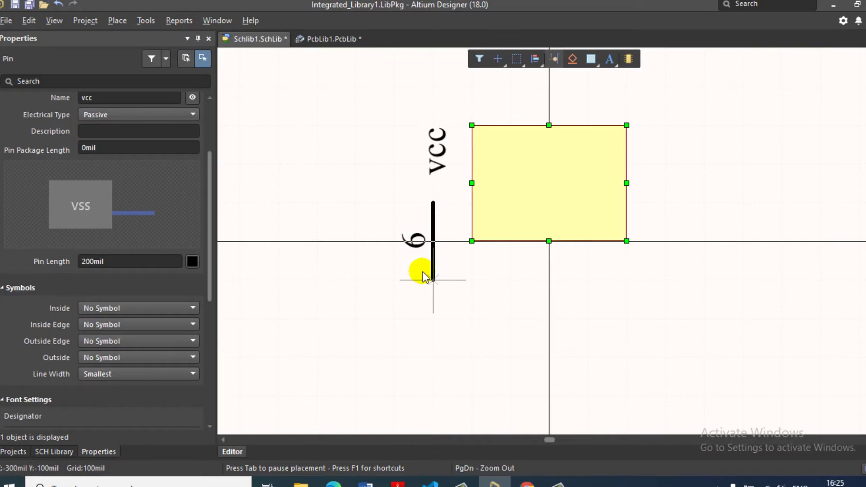
{"action": "key", "text": "Tab"}
{"action": "key", "text": "Tab"}
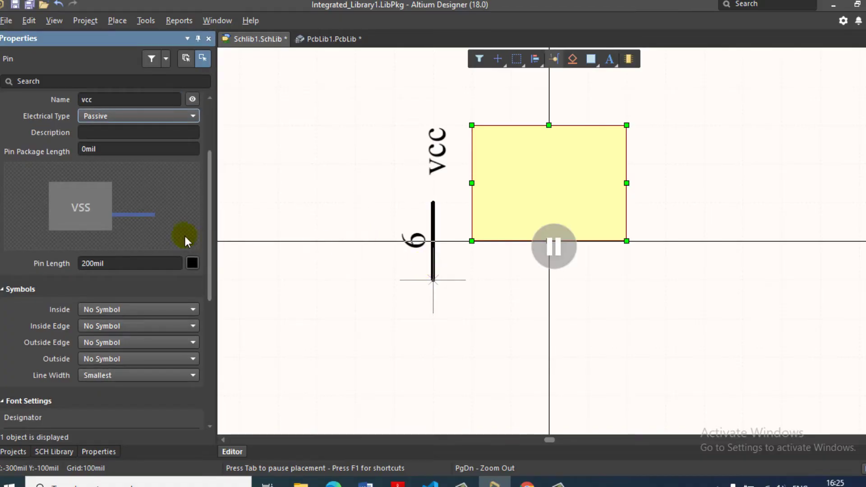
{"action": "scroll", "coordinate": [149, 216], "scroll_direction": "up", "scroll_amount": 3}
{"action": "left_click", "coordinate": [116, 181]}
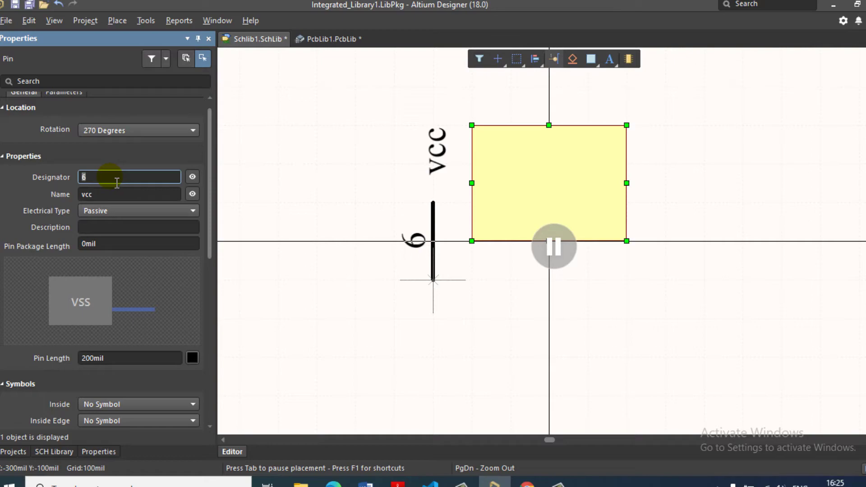
{"action": "type", "text": "1"}
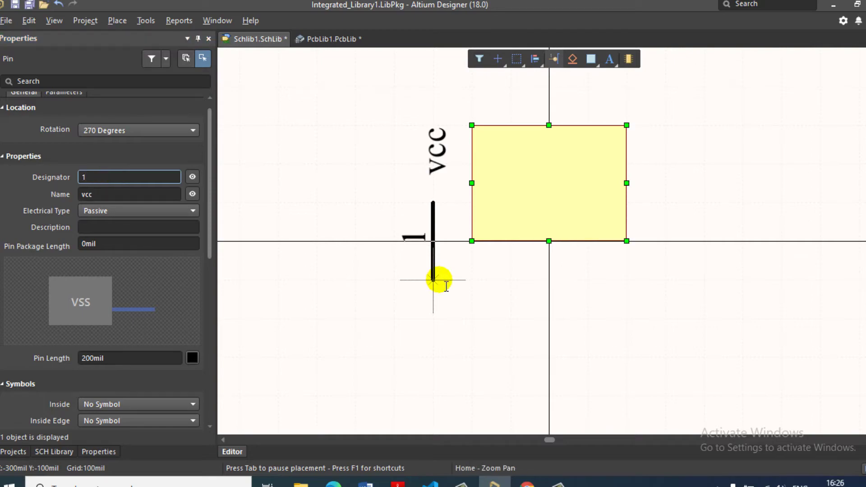
{"action": "key", "text": "Tab"}
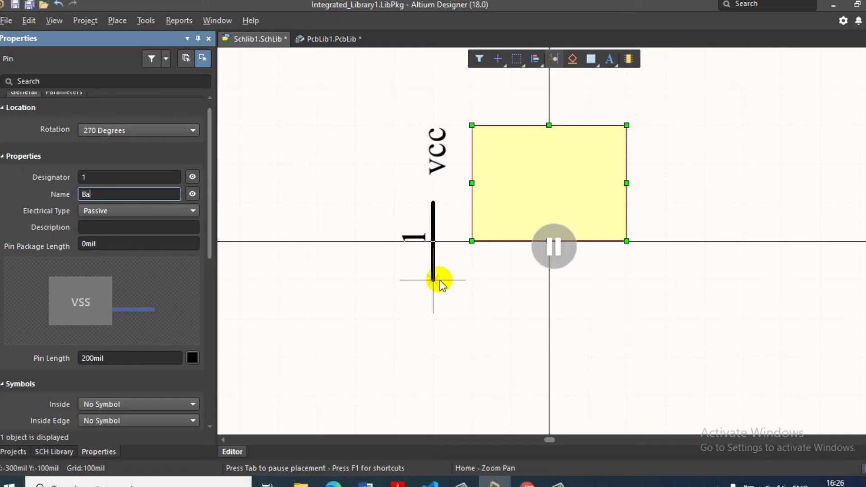
{"action": "key", "text": "Return"}
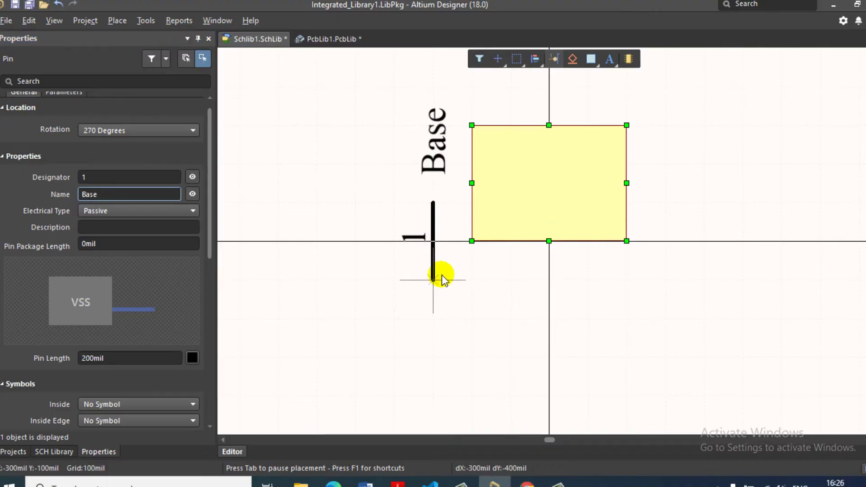
Place three vertical pins numbered 1 to 3 along the rectangle's lower edge at X -100, 0 and 100 mil, pointing downward.
{"action": "key", "text": "space"}
{"action": "key", "text": "space"}
{"action": "key", "text": "space"}
{"action": "key", "text": "space"}
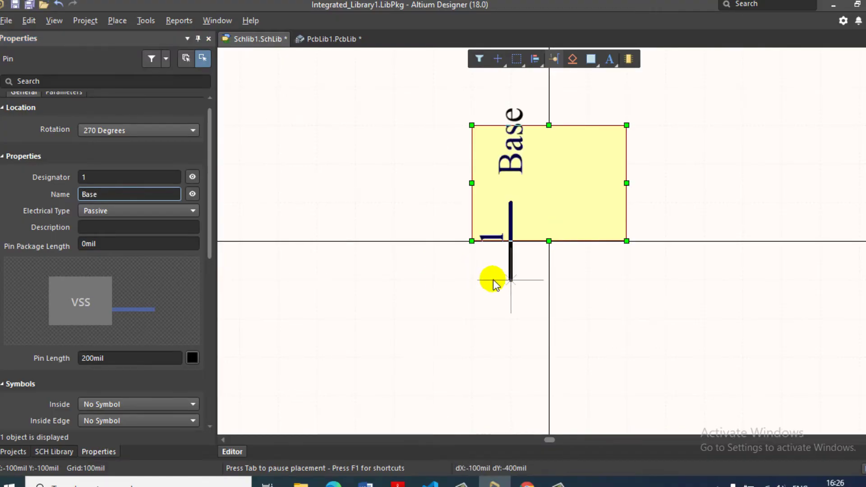
{"action": "left_click", "coordinate": [493, 310]}
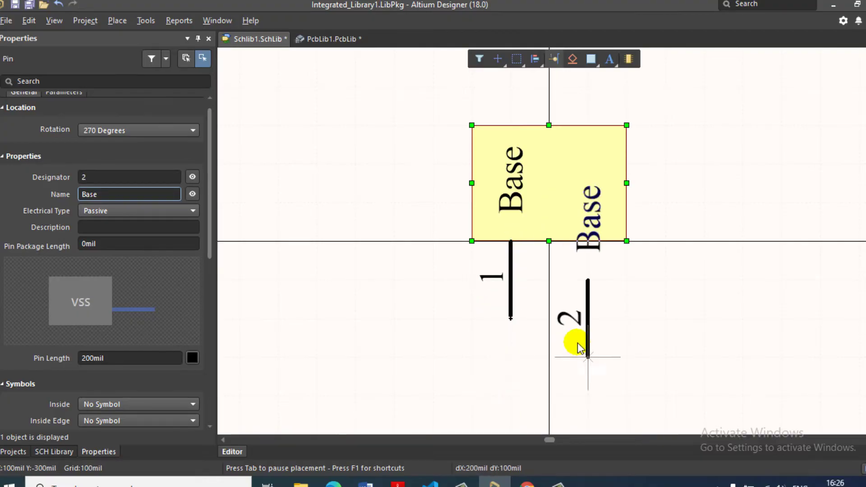
{"action": "left_click", "coordinate": [553, 327]}
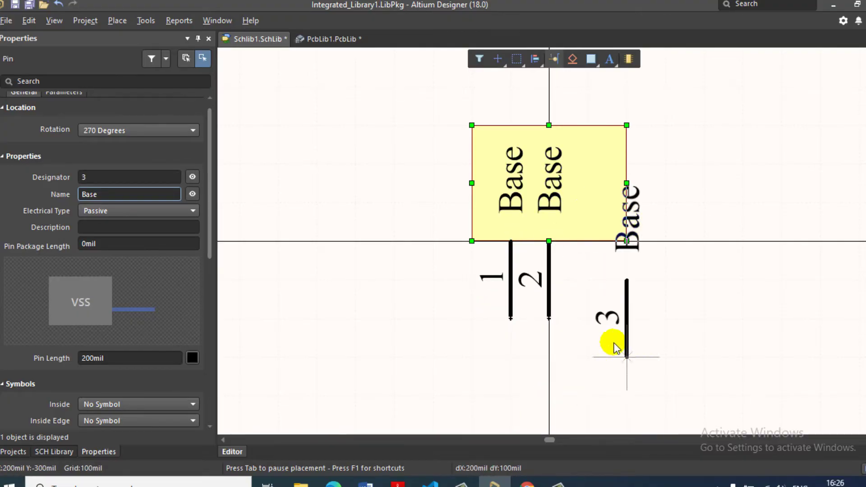
{"action": "left_click", "coordinate": [584, 324]}
{"action": "key", "text": "Escape"}
Rename pin 2 as C and pin 3 as E.
{"action": "left_click", "coordinate": [548, 271]}
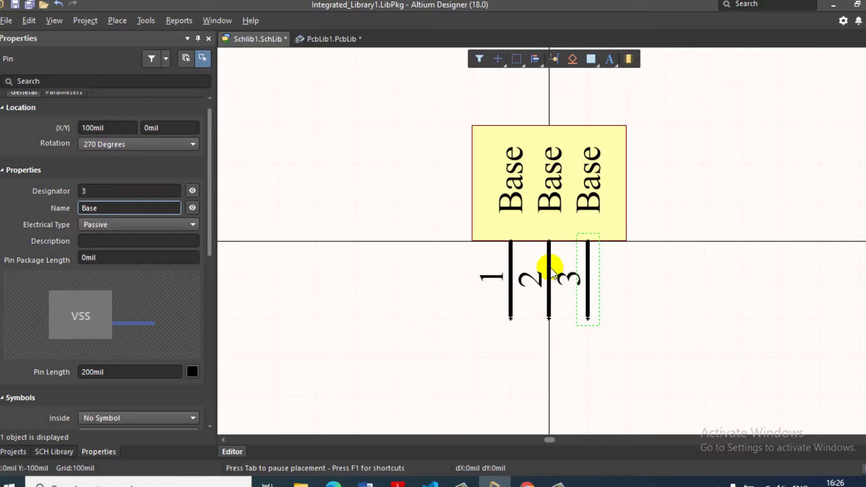
{"action": "left_click", "coordinate": [121, 209]}
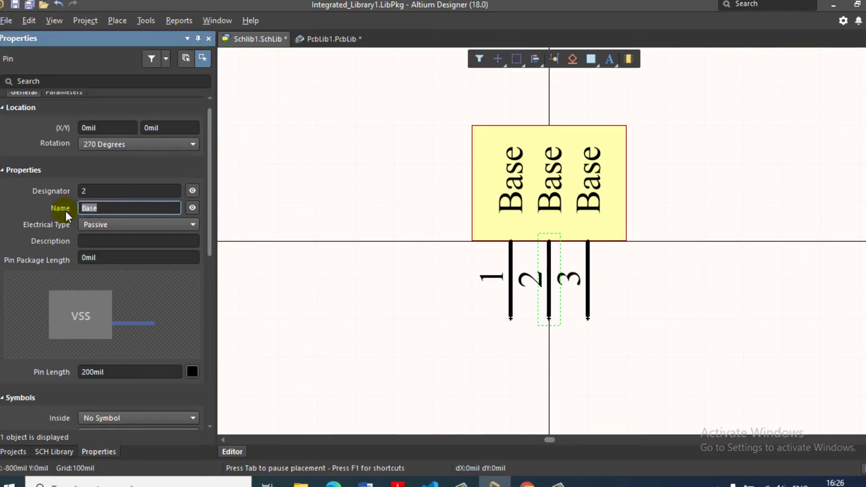
{"action": "type", "text": "C"}
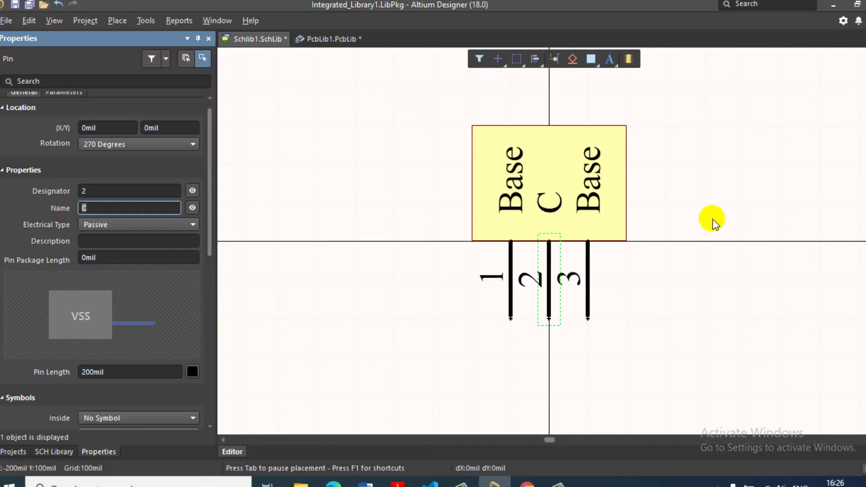
{"action": "left_click", "coordinate": [579, 302]}
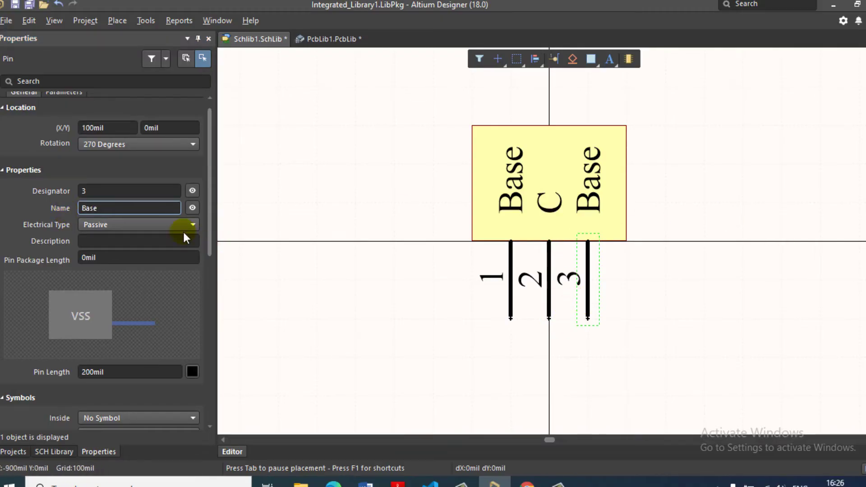
{"action": "left_click", "coordinate": [96, 210]}
{"action": "type", "text": "E"}
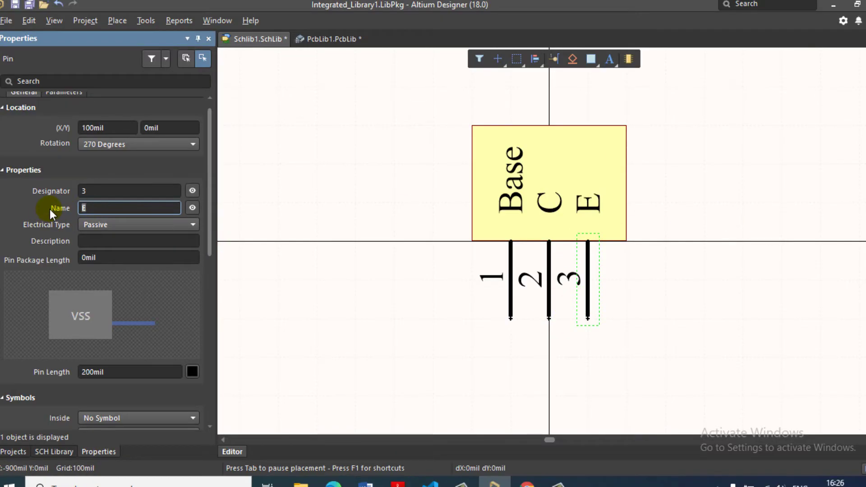
Rename pin 1 as B.
{"action": "left_click", "coordinate": [508, 254]}
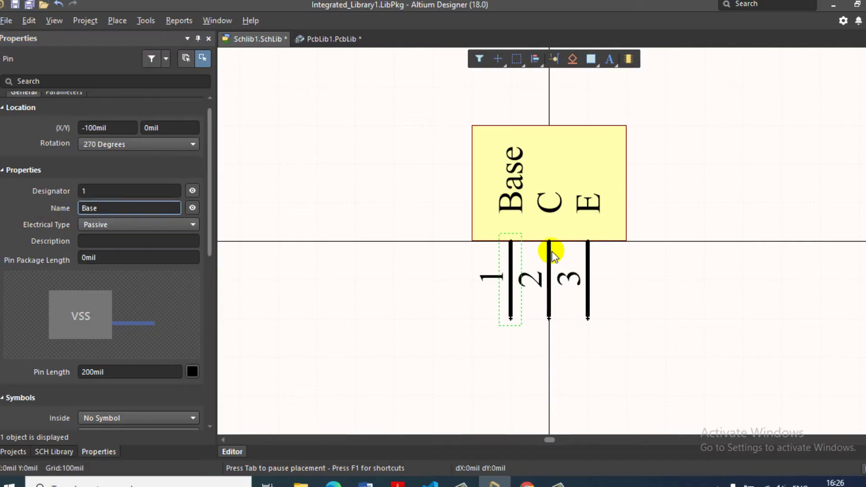
{"action": "left_click", "coordinate": [27, 206]}
{"action": "type", "text": "B"}
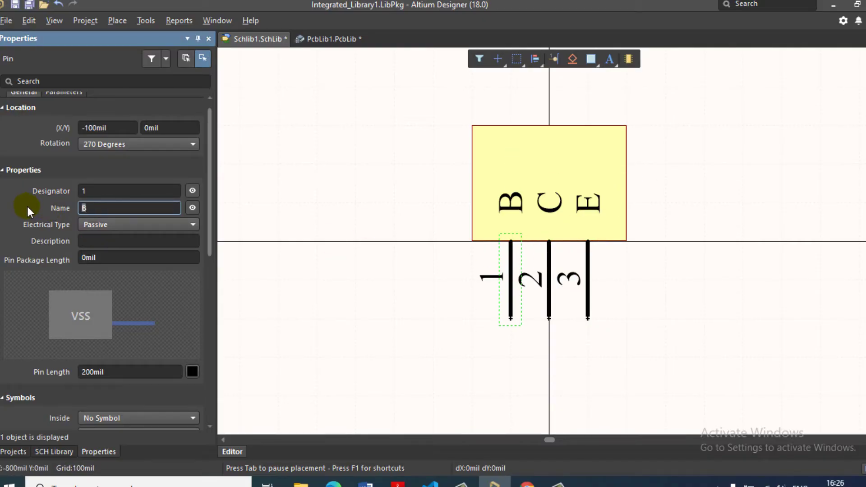
{"action": "left_click", "coordinate": [727, 293]}
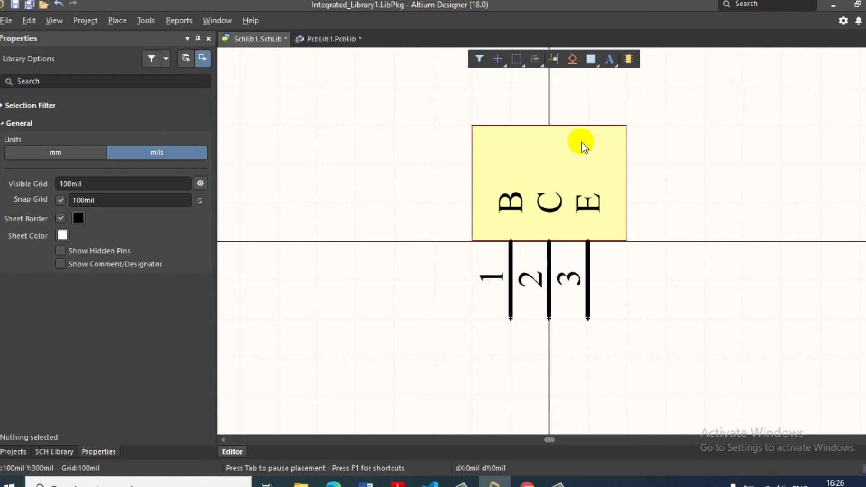
Lower the rectangle's upper edge to reduce the symbol body's height to 200 mil.
{"action": "left_click", "coordinate": [556, 131]}
{"action": "left_click", "coordinate": [549, 126]}
{"action": "left_click", "coordinate": [550, 127]}
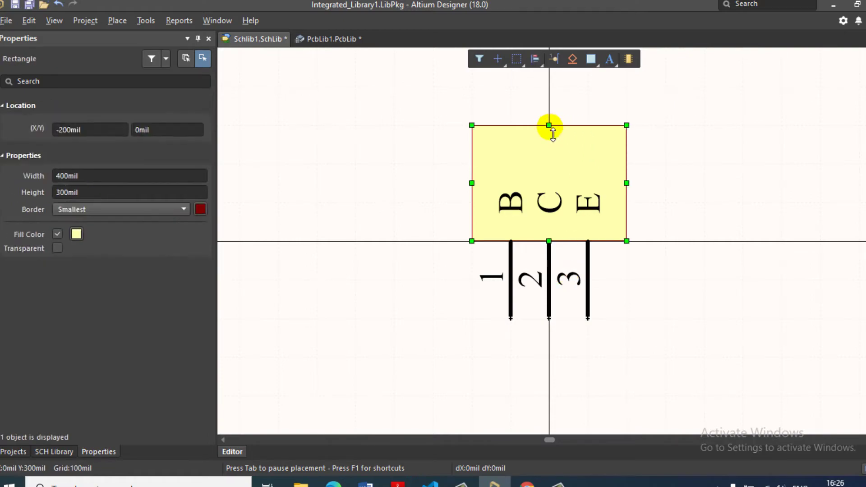
{"action": "left_click_drag", "start_coordinate": [549, 126], "coordinate": [550, 163]}
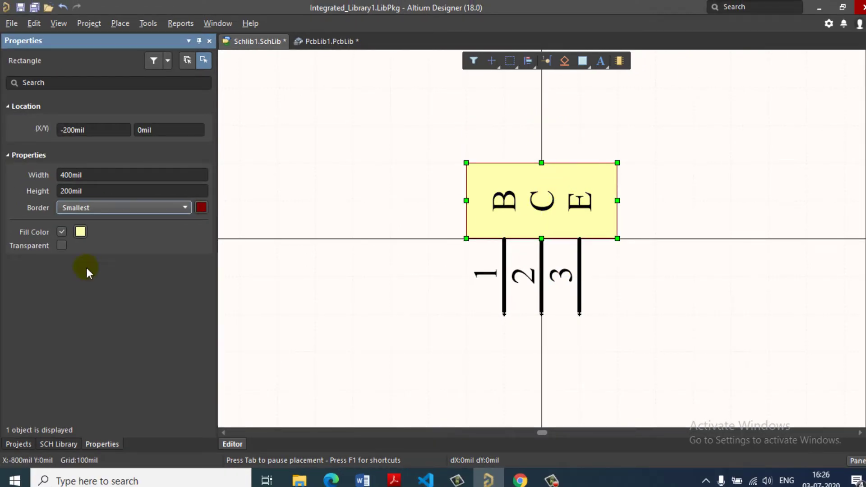
Change the rectangle's fill color to grey.
{"action": "left_click", "coordinate": [81, 231]}
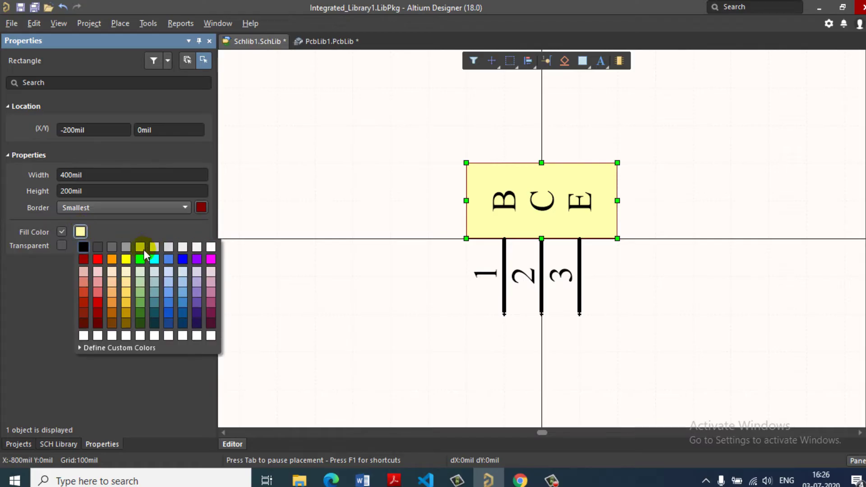
{"action": "left_click", "coordinate": [142, 249]}
{"action": "left_click", "coordinate": [273, 212]}
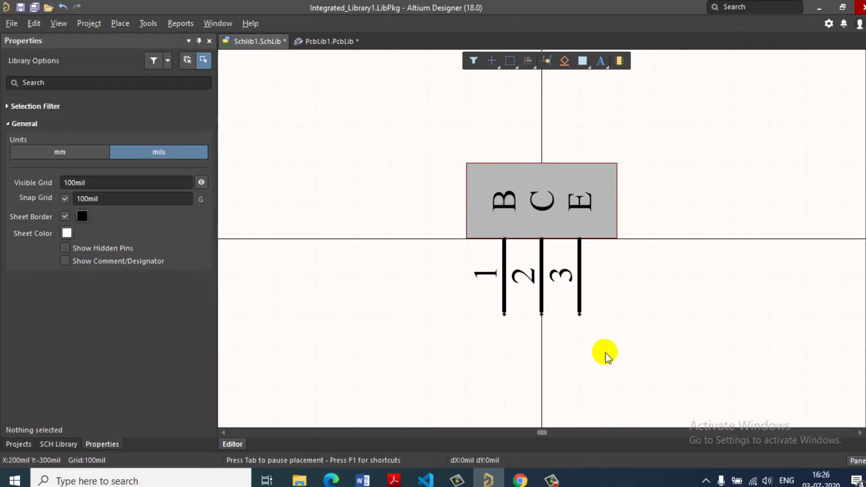
{"action": "left_click_drag", "start_coordinate": [637, 348], "coordinate": [401, 122]}
{"action": "left_click", "coordinate": [431, 210]}
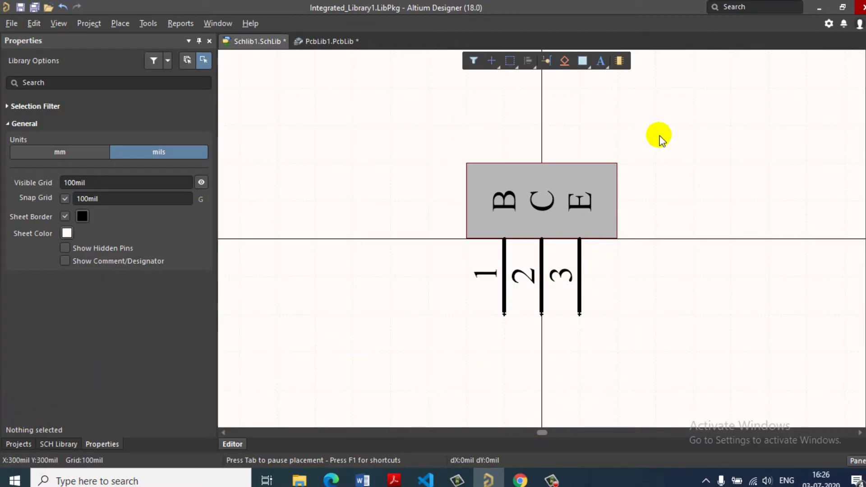
Open PcbLib1.PcbLib and rename its footprint as TIP120.
{"action": "left_click", "coordinate": [19, 444]}
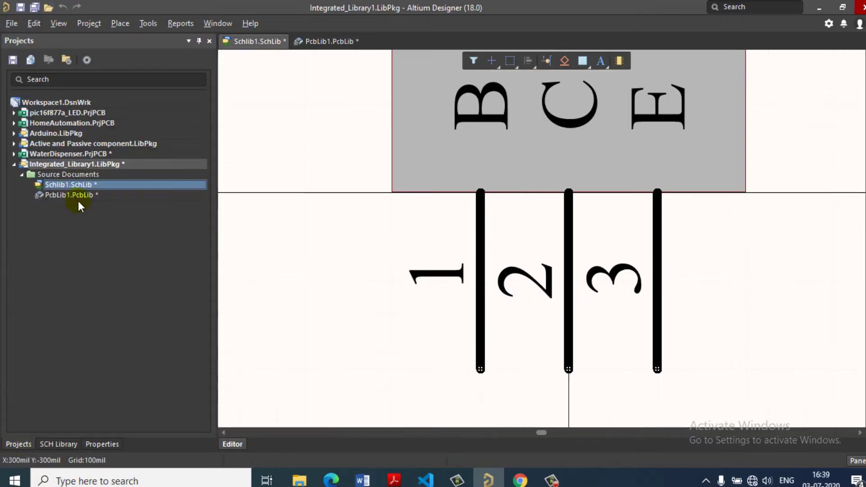
{"action": "left_click", "coordinate": [68, 195]}
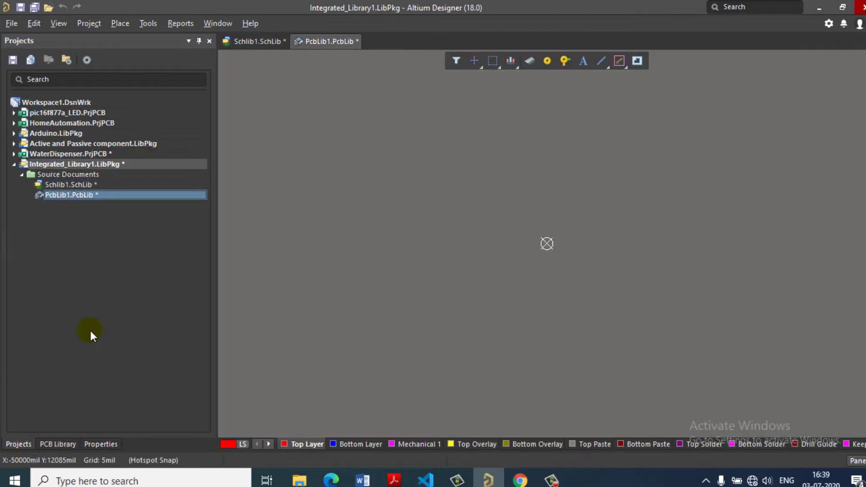
{"action": "left_click", "coordinate": [70, 443]}
{"action": "double_click", "coordinate": [67, 157]}
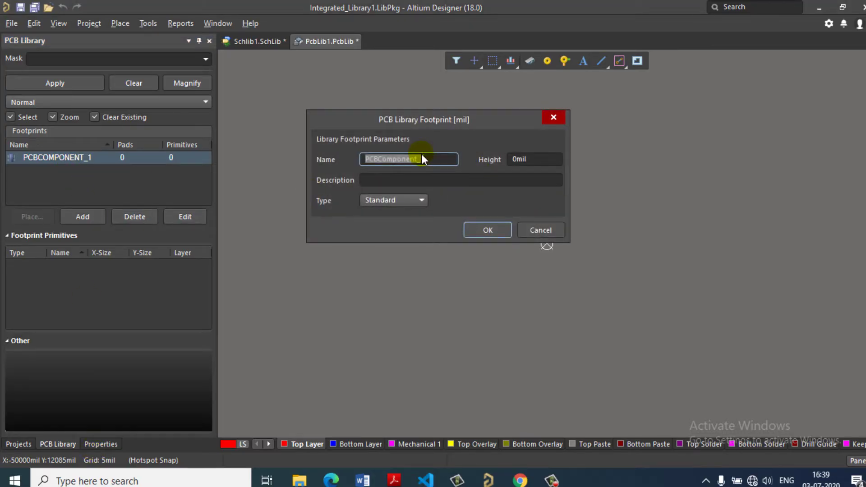
{"action": "type", "text": "TIP120"}
{"action": "key", "text": "Return"}
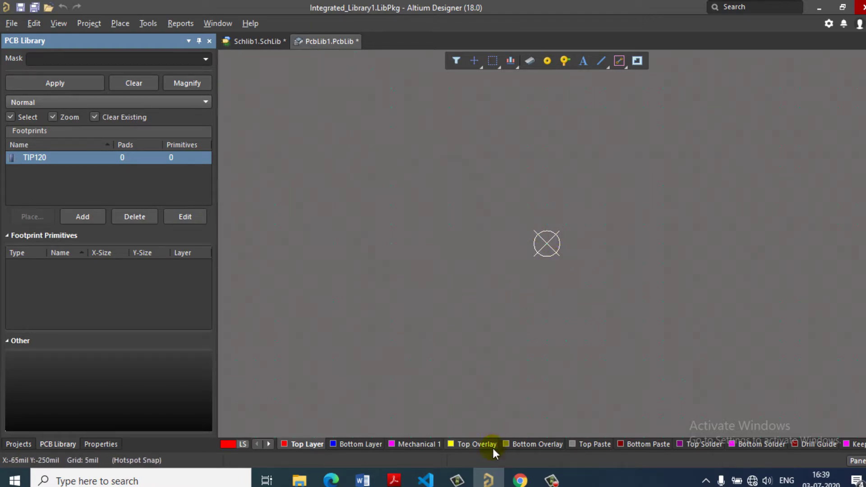
Switch to Chrome and examine the lead width and pin spacing labels in the TIP120 datasheet's package drawing.
{"action": "left_click", "coordinate": [520, 480]}
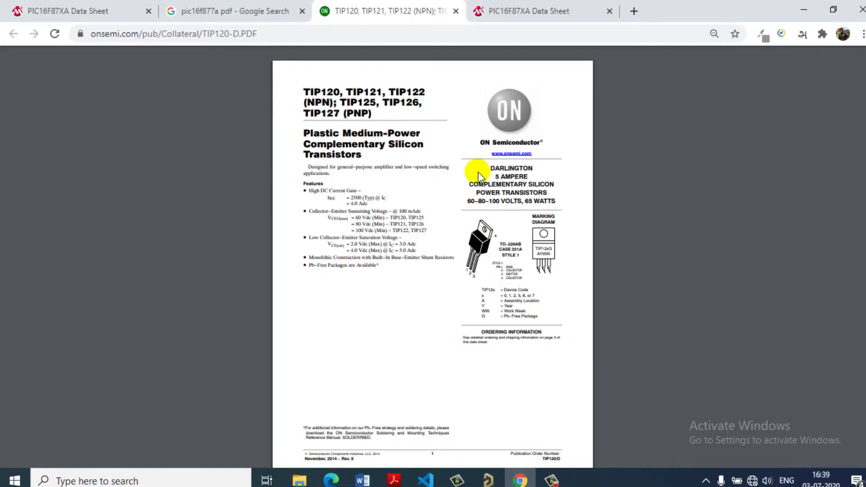
{"action": "scroll", "coordinate": [505, 224], "scroll_direction": "down", "scroll_amount": 15}
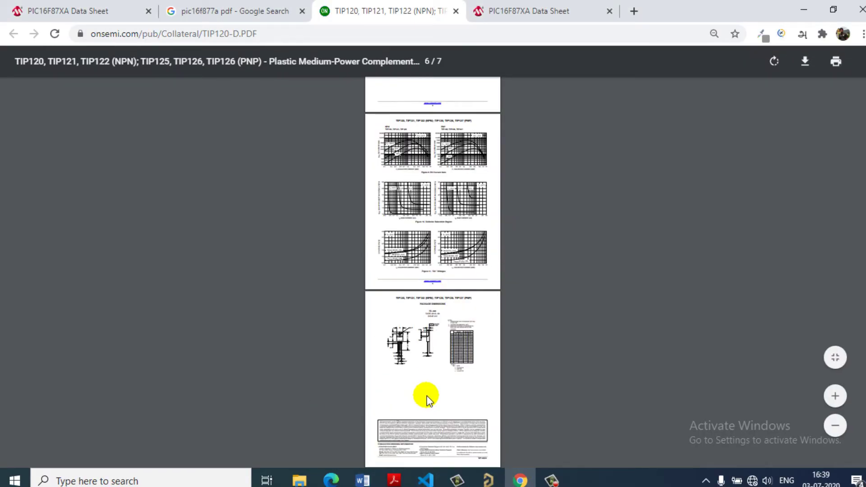
{"action": "scroll", "coordinate": [425, 396], "scroll_direction": "up", "scroll_amount": 5, "text": "ctrl"}
{"action": "scroll", "coordinate": [317, 317], "scroll_direction": "up", "scroll_amount": 2, "text": "ctrl"}
{"action": "scroll", "coordinate": [300, 225], "scroll_direction": "down", "scroll_amount": 3, "text": "ctrl"}
{"action": "scroll", "coordinate": [265, 209], "scroll_direction": "up", "scroll_amount": 2, "text": "ctrl"}
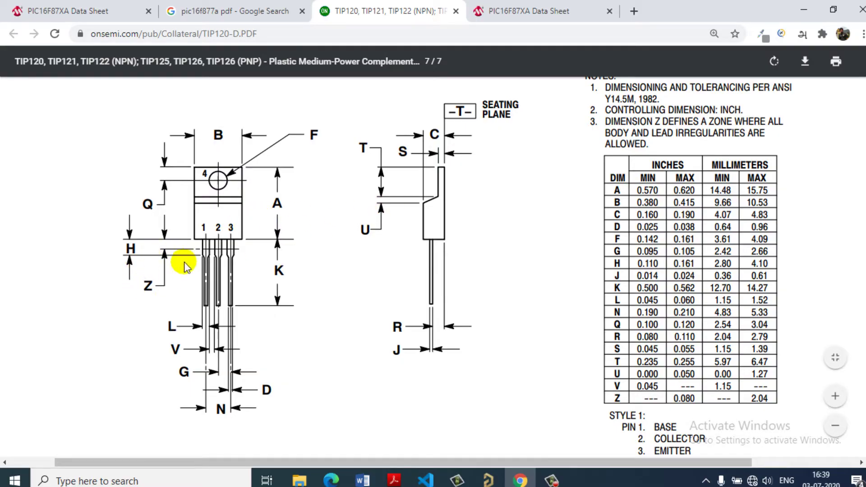
{"action": "scroll", "coordinate": [189, 333], "scroll_direction": "up", "scroll_amount": 2, "text": "ctrl"}
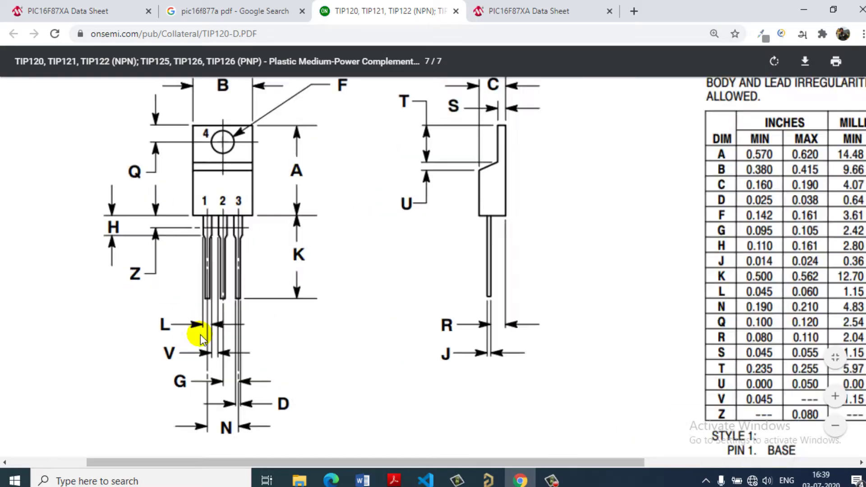
{"action": "scroll", "coordinate": [248, 274], "scroll_direction": "down", "scroll_amount": 3}
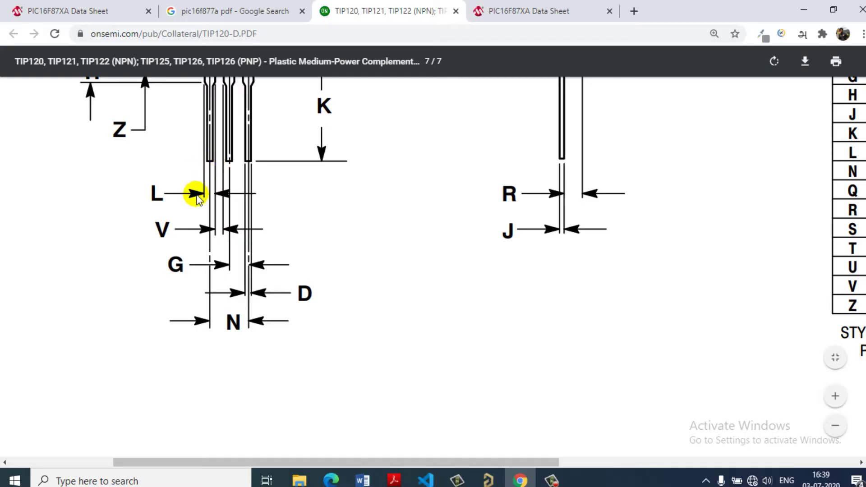
Check the G and L dimensions in the datasheet's table of package dimensions.
{"action": "scroll", "coordinate": [198, 264], "scroll_direction": "down", "scroll_amount": 2, "text": "ctrl"}
{"action": "scroll", "coordinate": [485, 212], "scroll_direction": "up", "scroll_amount": 3, "text": "ctrl"}
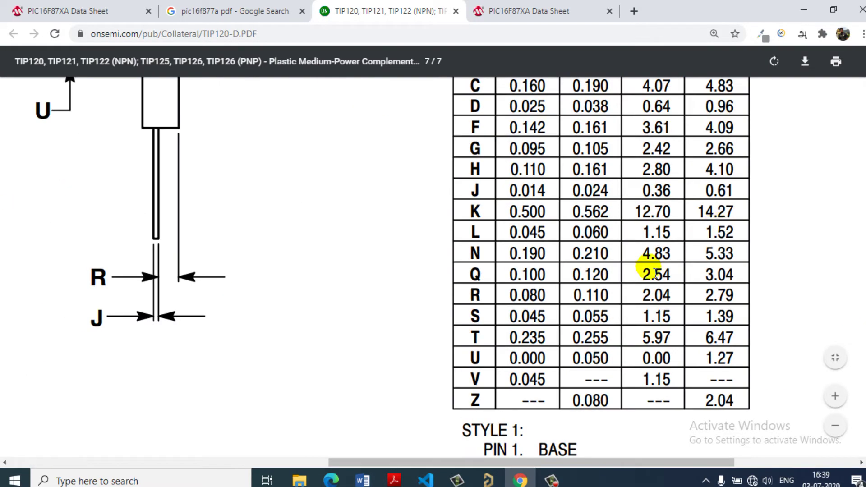
{"action": "scroll", "coordinate": [469, 319], "scroll_direction": "down", "scroll_amount": 3, "text": "ctrl"}
{"action": "scroll", "coordinate": [690, 315], "scroll_direction": "up", "scroll_amount": 1, "text": "ctrl"}
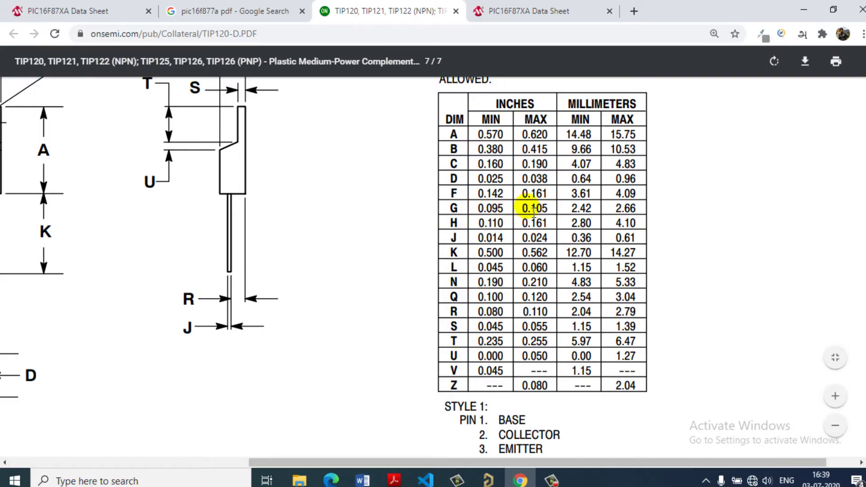
{"action": "left_click_drag", "start_coordinate": [545, 208], "coordinate": [491, 210]}
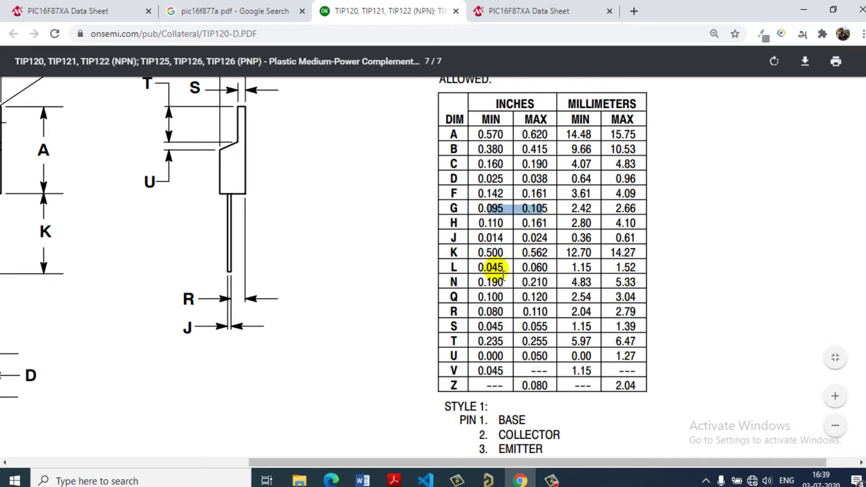
{"action": "left_click_drag", "start_coordinate": [493, 268], "coordinate": [640, 274]}
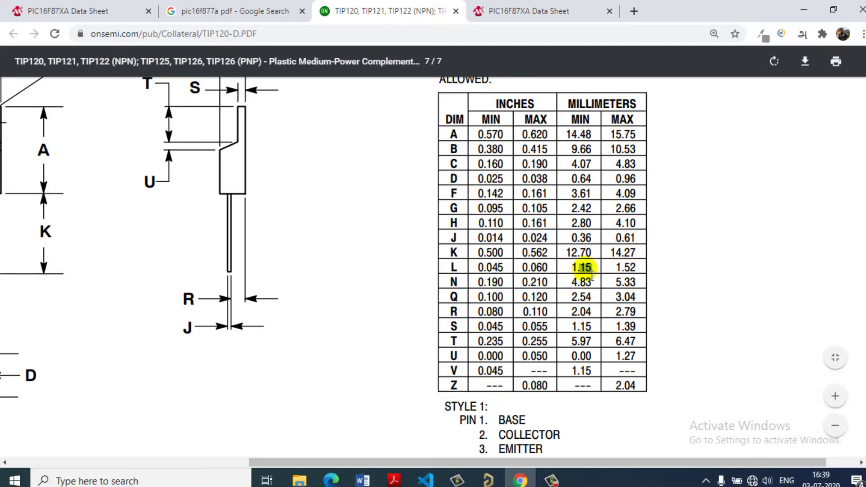
{"action": "scroll", "coordinate": [647, 250], "scroll_direction": "down", "scroll_amount": 3, "text": "ctrl"}
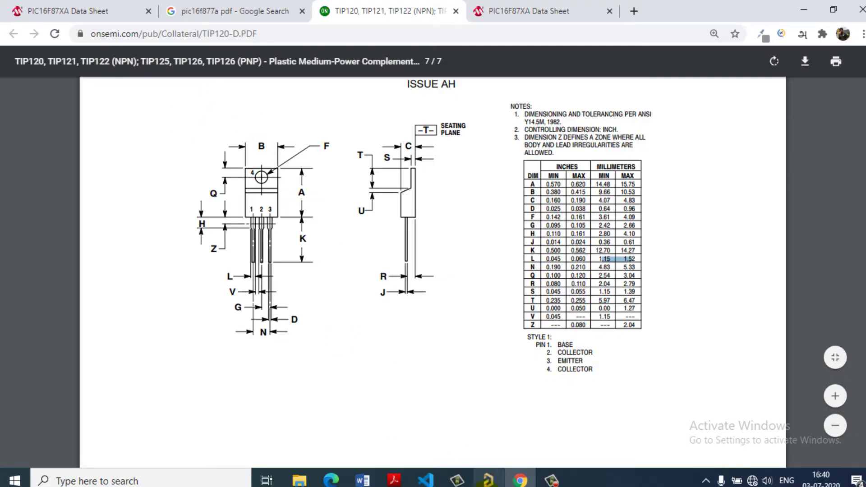
Switch back to Altium Designer, maximize it and try placing a pad near the footprint origin.
{"action": "left_click", "coordinate": [488, 481]}
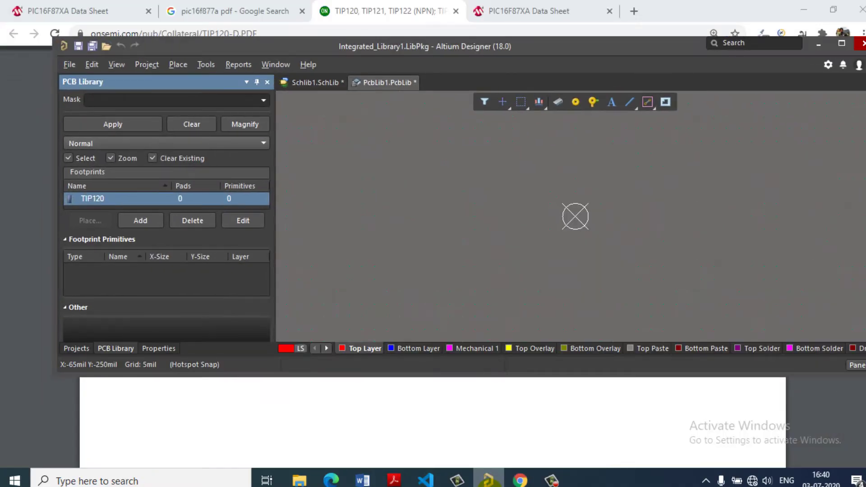
{"action": "left_click", "coordinate": [839, 49]}
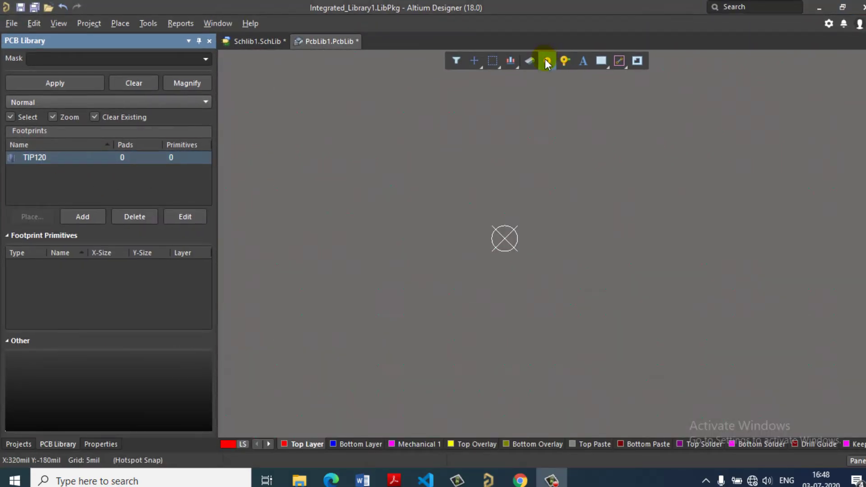
{"action": "left_click", "coordinate": [563, 63]}
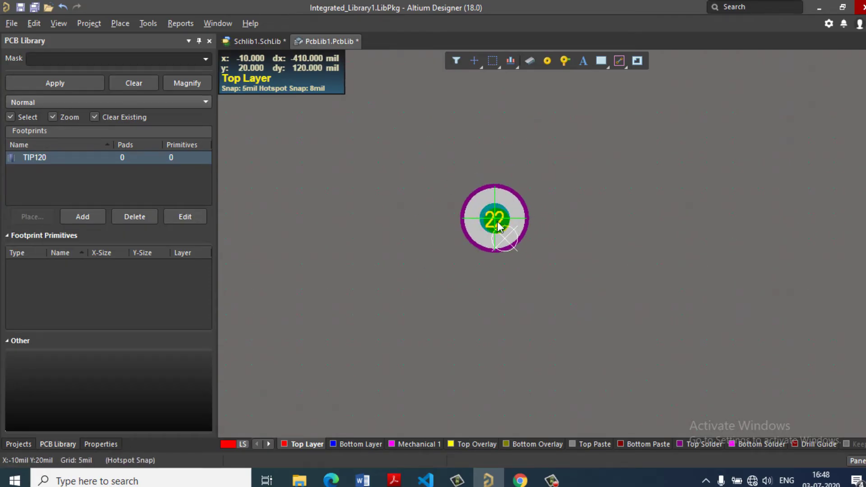
{"action": "right_click", "coordinate": [497, 226]}
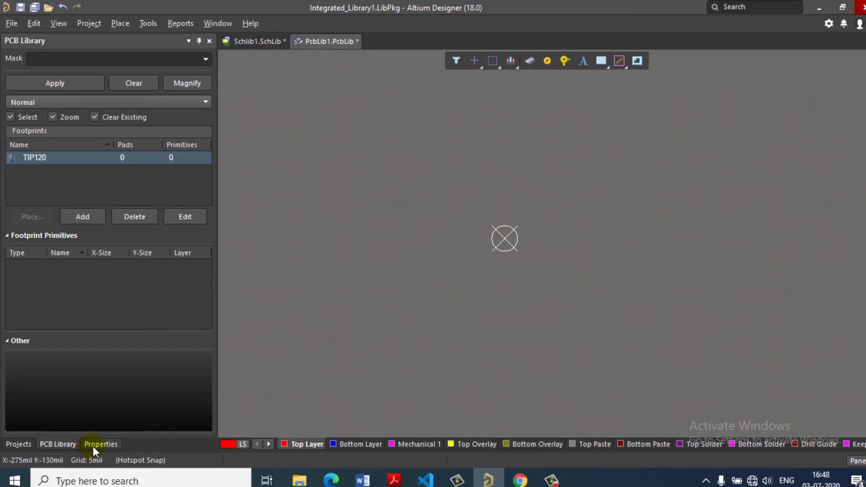
Set the Global Board Snap Grid's X and Y steps to 100 mil.
{"action": "left_click", "coordinate": [112, 445]}
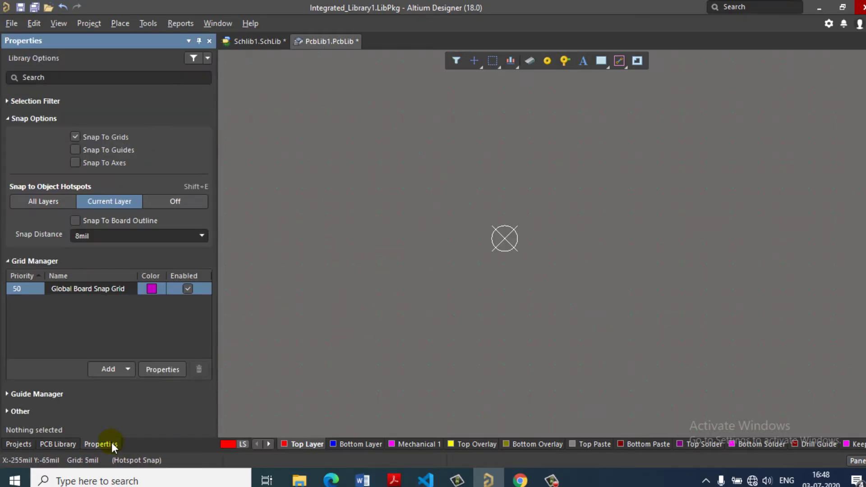
{"action": "left_click", "coordinate": [7, 119]}
{"action": "left_click", "coordinate": [9, 137]}
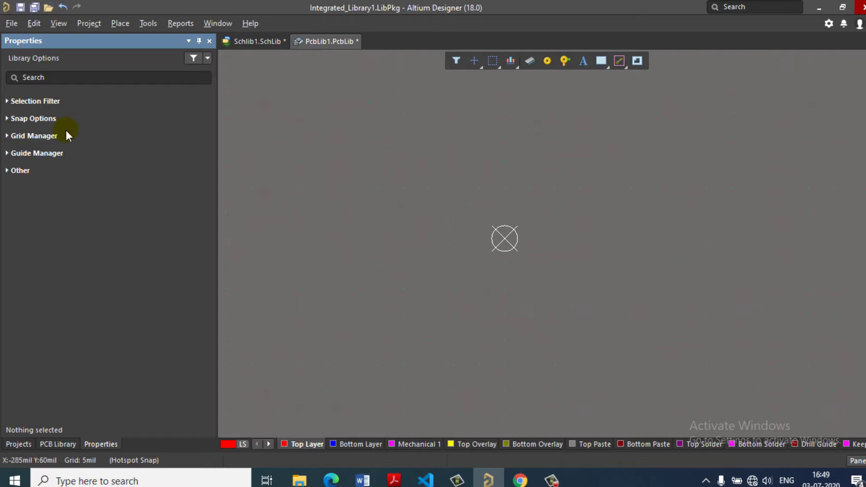
{"action": "left_click", "coordinate": [8, 101]}
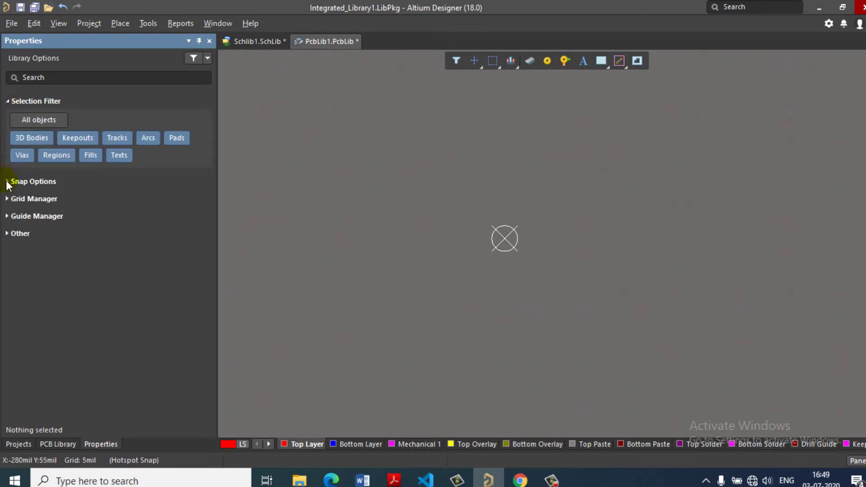
{"action": "left_click", "coordinate": [8, 101]}
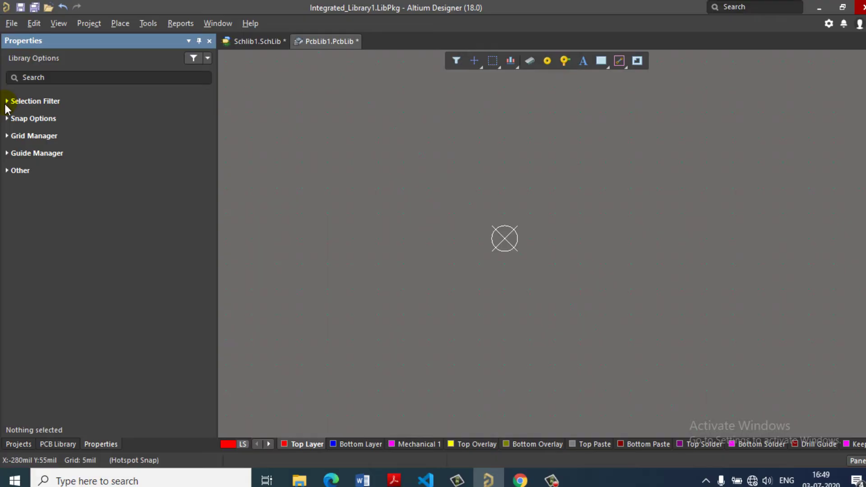
{"action": "left_click", "coordinate": [7, 137]}
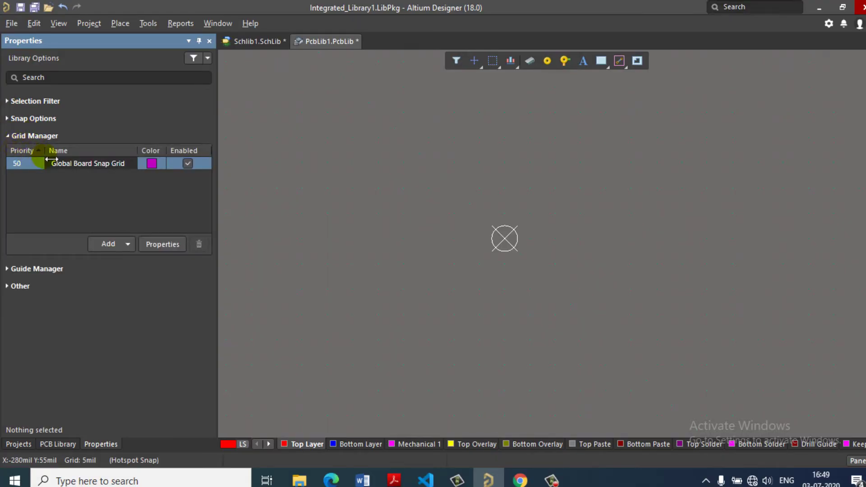
{"action": "double_click", "coordinate": [93, 166]}
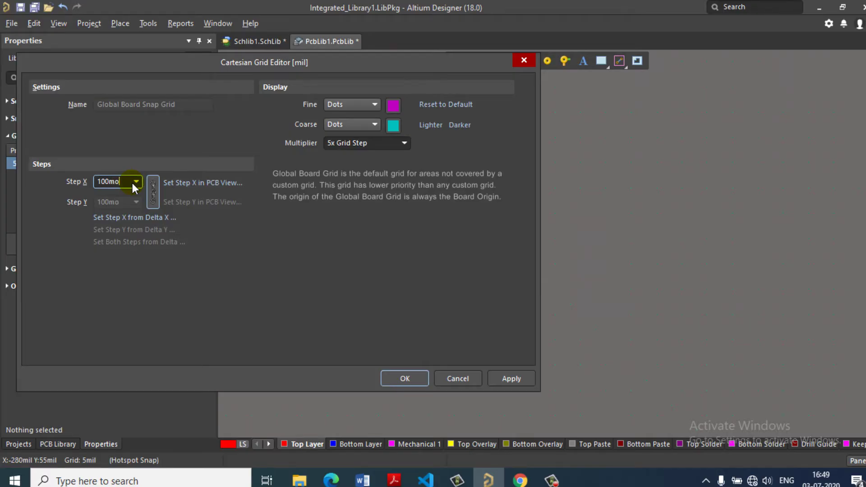
{"action": "key", "text": "Return"}
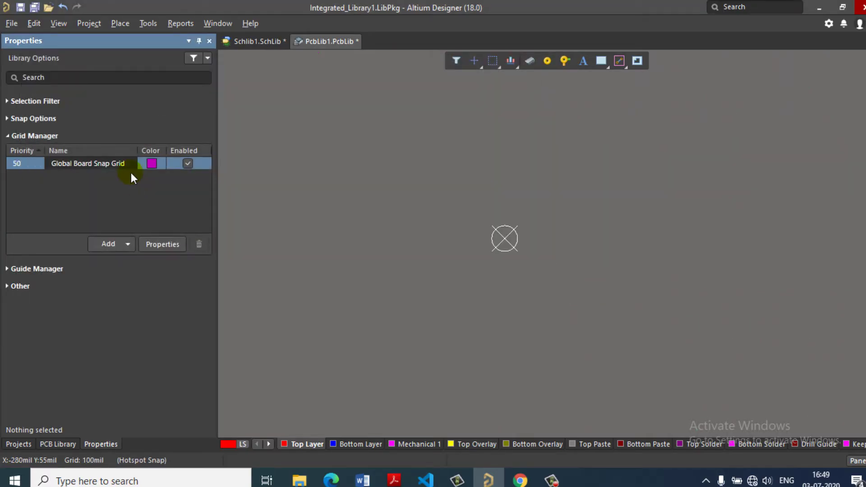
Display both the fine and coarse divisions of the Global Board Snap Grid as lines.
{"action": "double_click", "coordinate": [120, 165]}
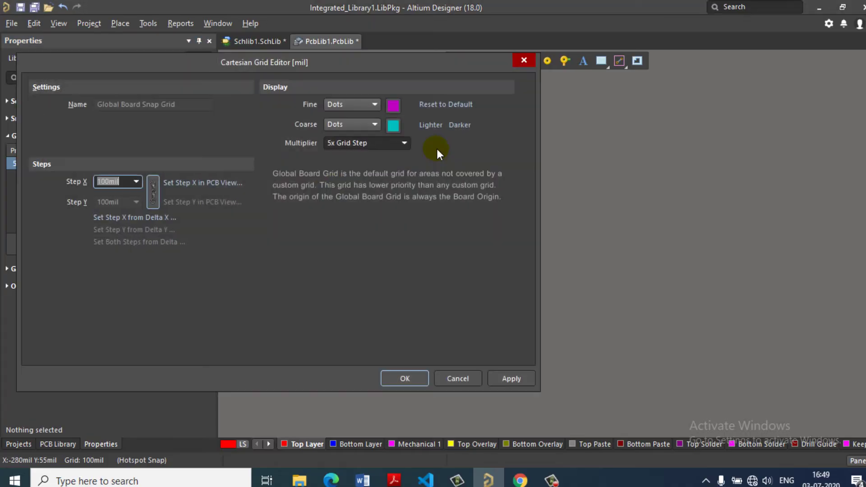
{"action": "left_click", "coordinate": [360, 108]}
{"action": "left_click", "coordinate": [340, 116]}
{"action": "left_click", "coordinate": [342, 124]}
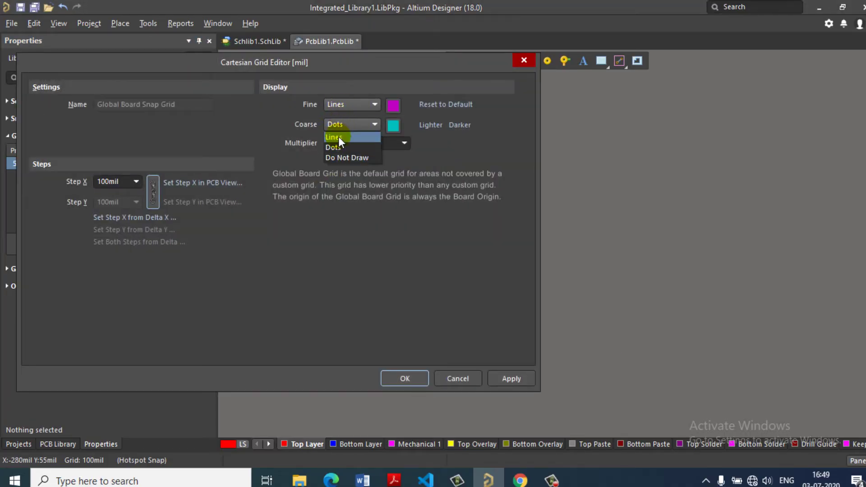
{"action": "left_click", "coordinate": [338, 137]}
{"action": "left_click", "coordinate": [405, 379]}
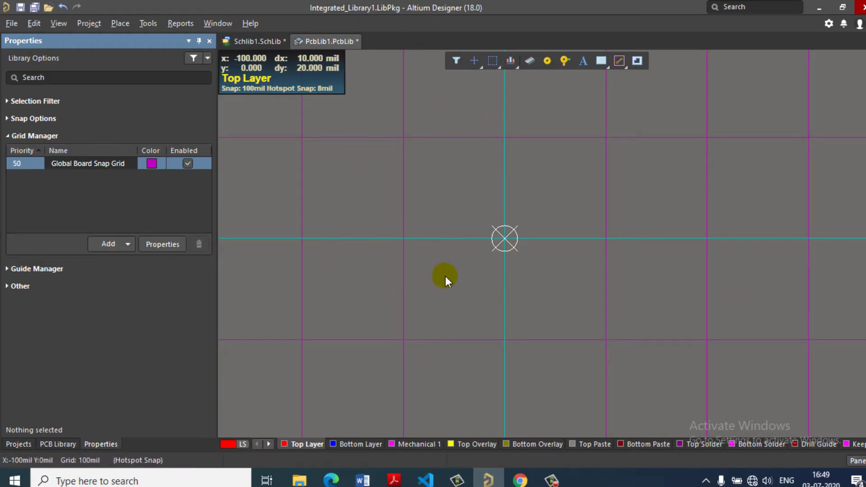
Compare pad movement with Snap To Grids on and off, leaving the option enabled and no pad placed.
{"action": "left_click", "coordinate": [10, 134]}
{"action": "left_click", "coordinate": [7, 119]}
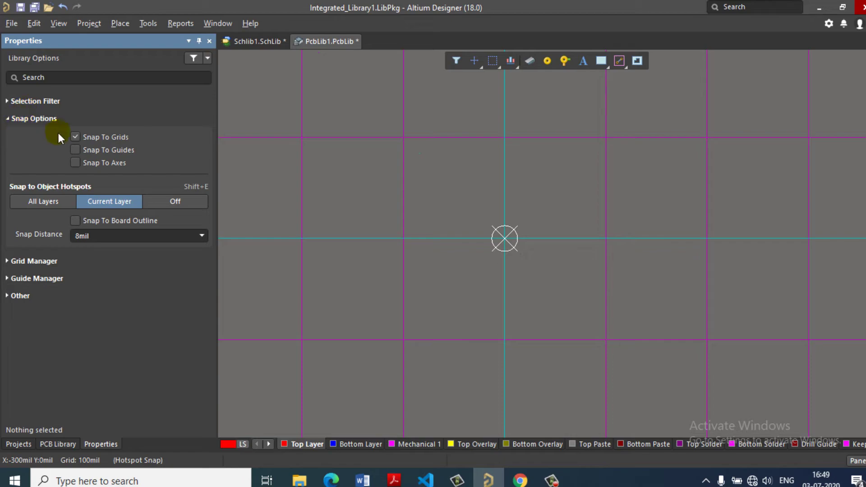
{"action": "left_click", "coordinate": [545, 61]}
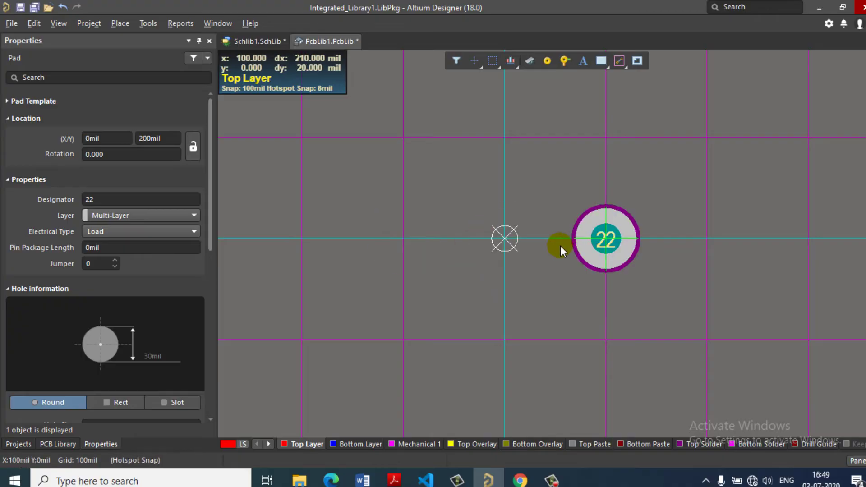
{"action": "key", "text": "Escape"}
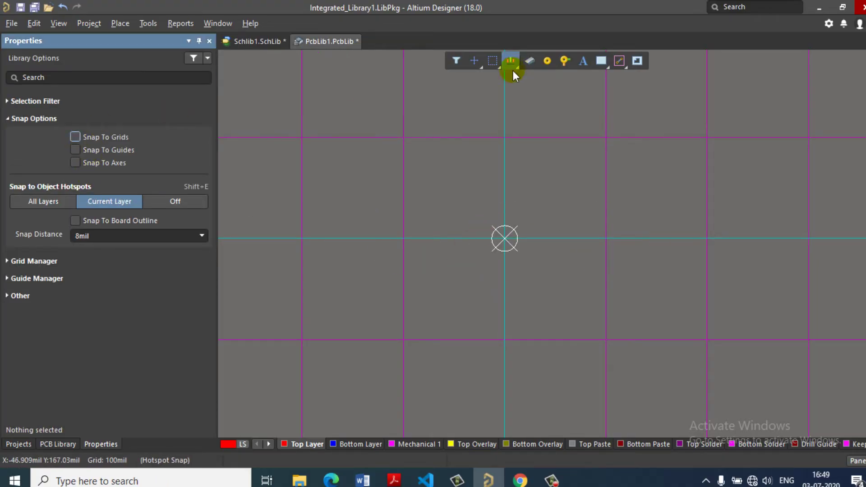
{"action": "left_click", "coordinate": [547, 61]}
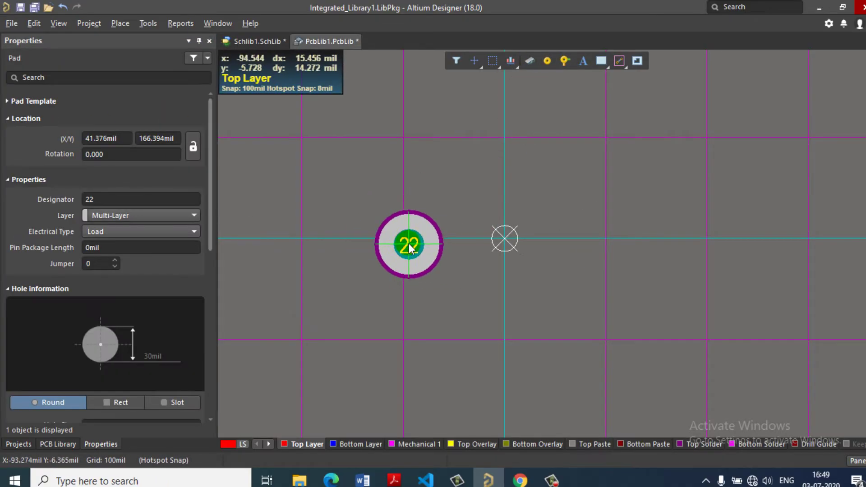
{"action": "right_click", "coordinate": [277, 204]}
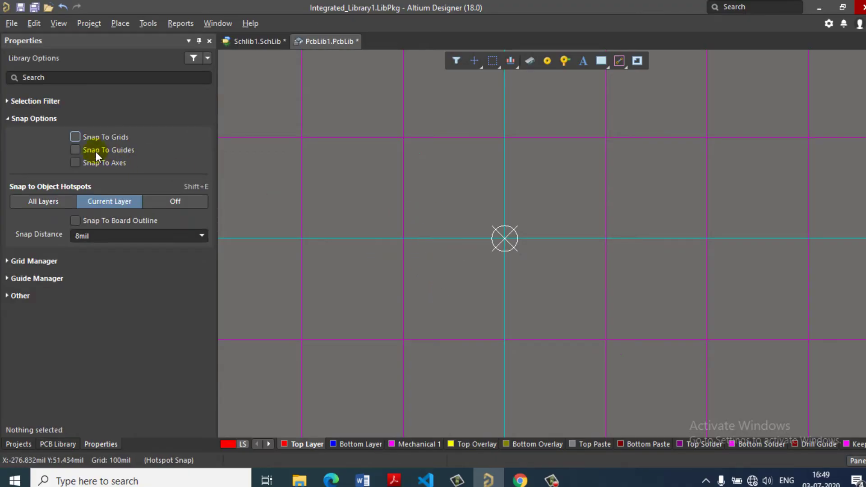
{"action": "left_click", "coordinate": [91, 137]}
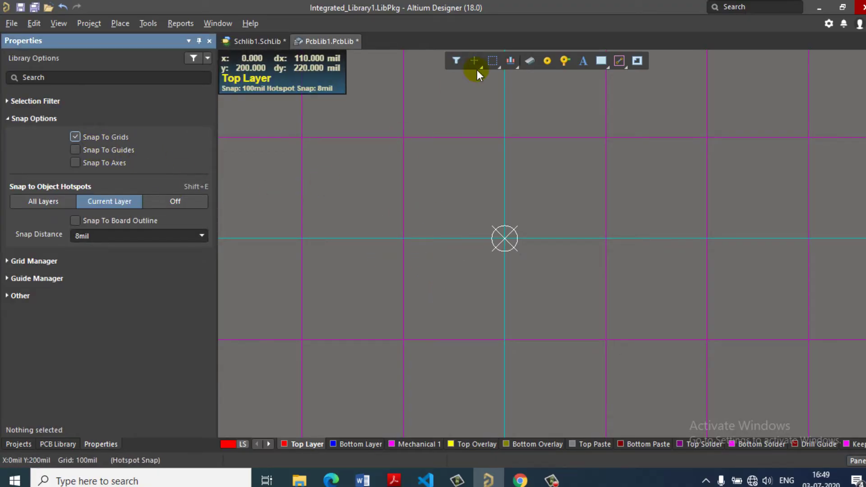
Place multi-layer pads with designators 1 and 2 at X -100 mil and X 0 mil, both at Y 0 mil.
{"action": "left_click", "coordinate": [546, 61]}
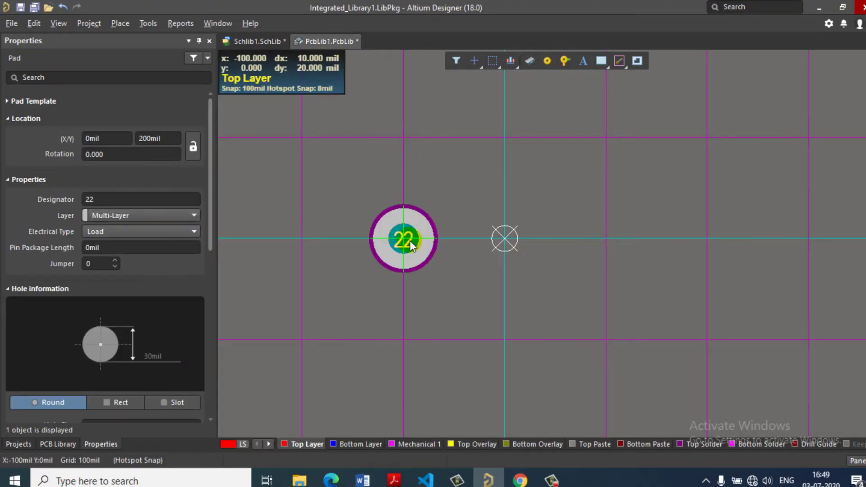
{"action": "key", "text": "Tab"}
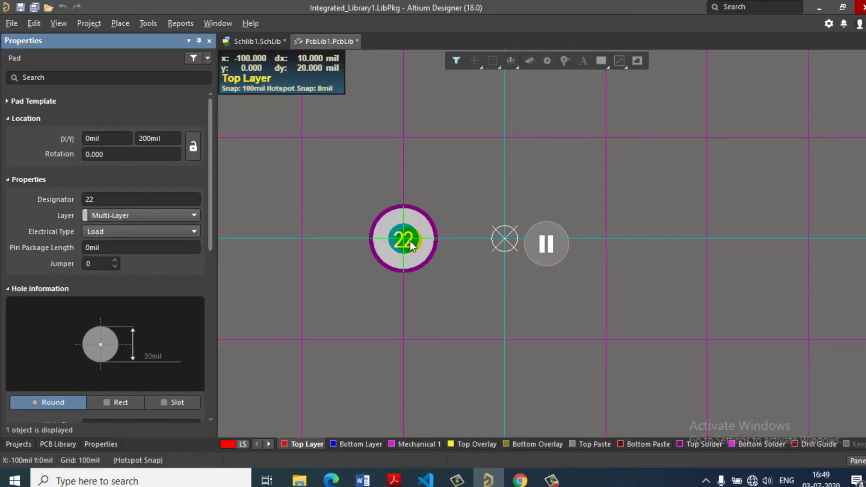
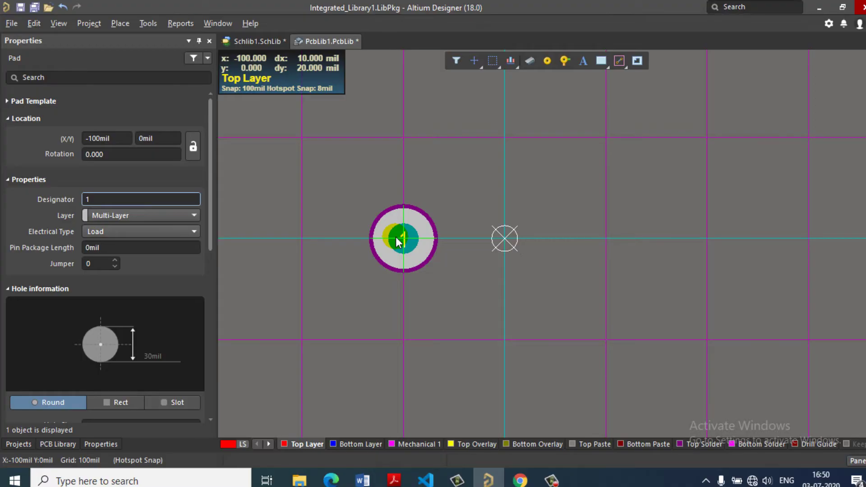
{"action": "left_click", "coordinate": [396, 237]}
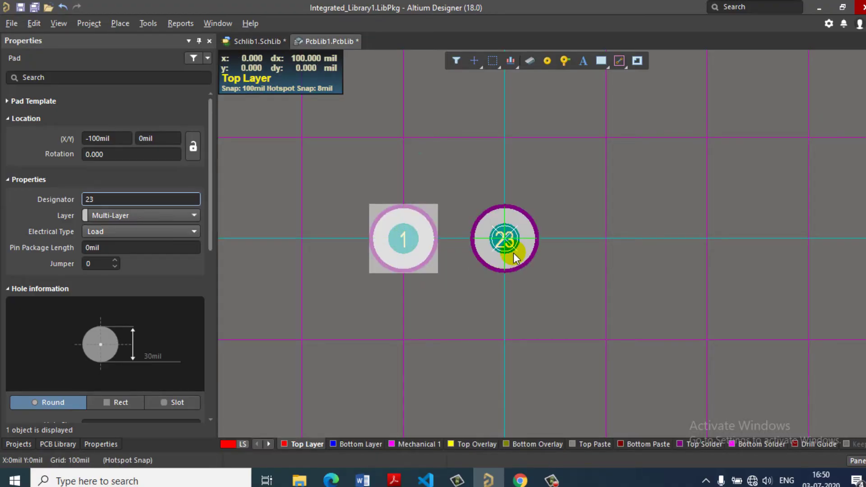
{"action": "key", "text": "Tab"}
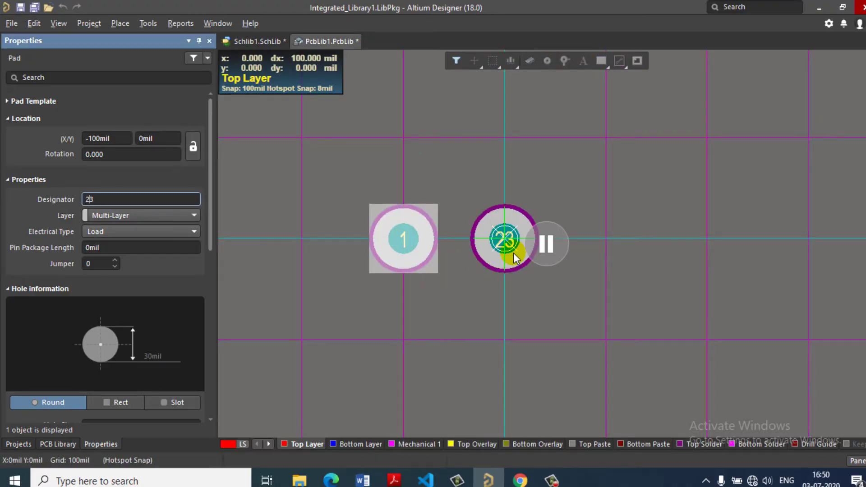
{"action": "key", "text": "Return"}
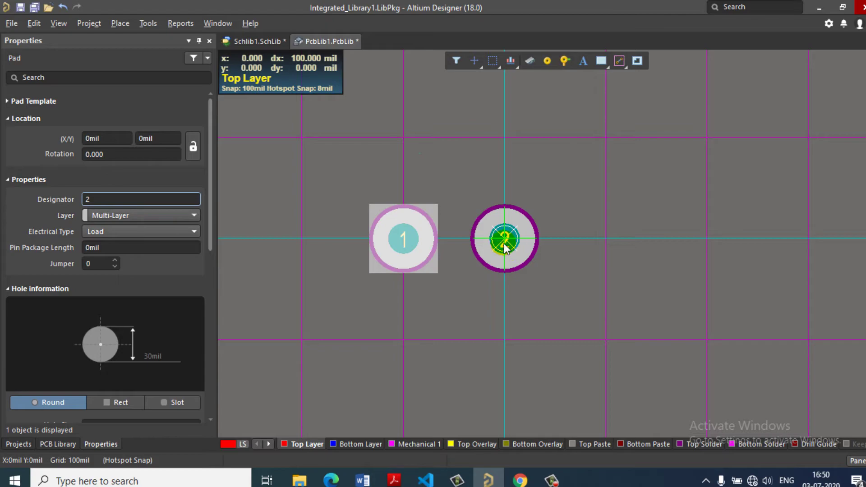
{"action": "left_click", "coordinate": [504, 238]}
Place a third pad with designator 3 at X 100 mil, Y 0 mil, and end pad placement.
{"action": "key", "text": "Tab"}
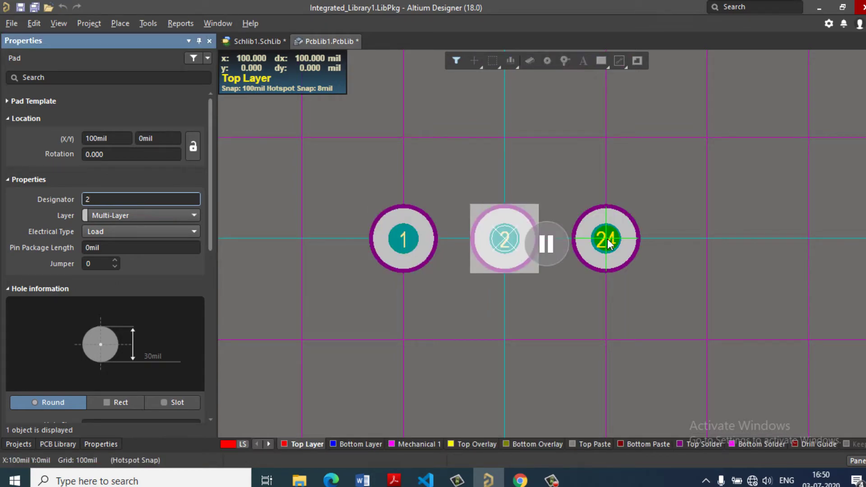
{"action": "type", "text": "3"}
{"action": "key", "text": "Return"}
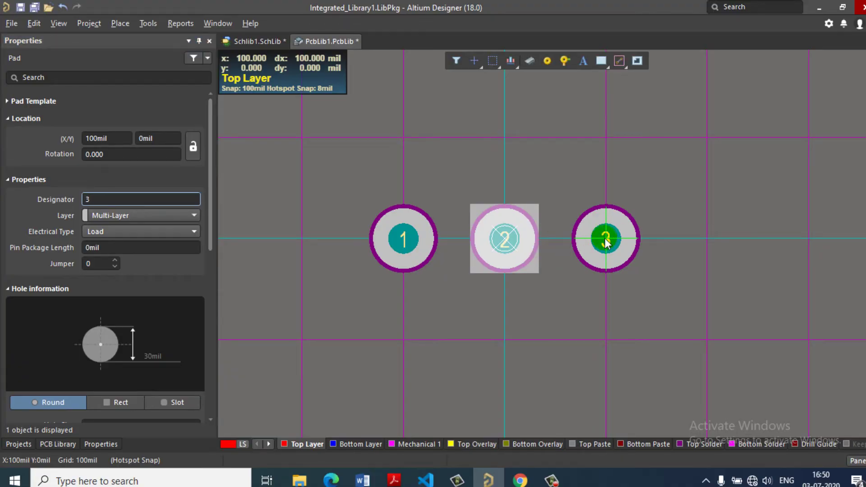
{"action": "left_click", "coordinate": [605, 238]}
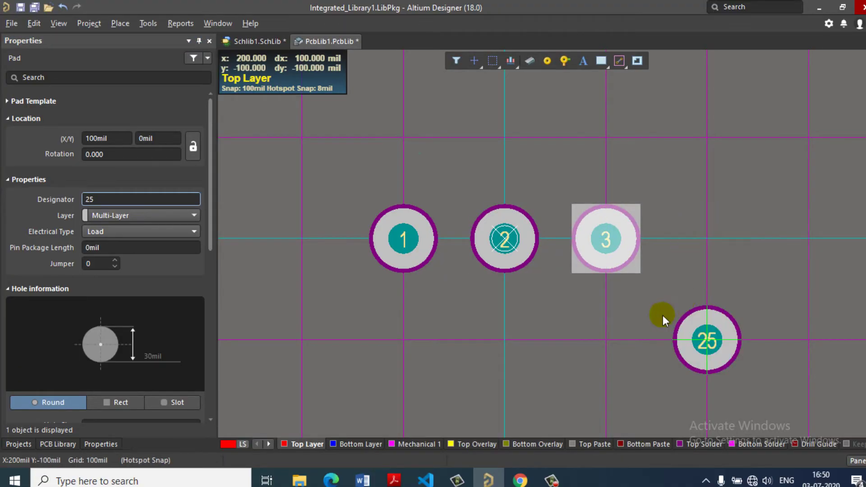
{"action": "right_click", "coordinate": [686, 286]}
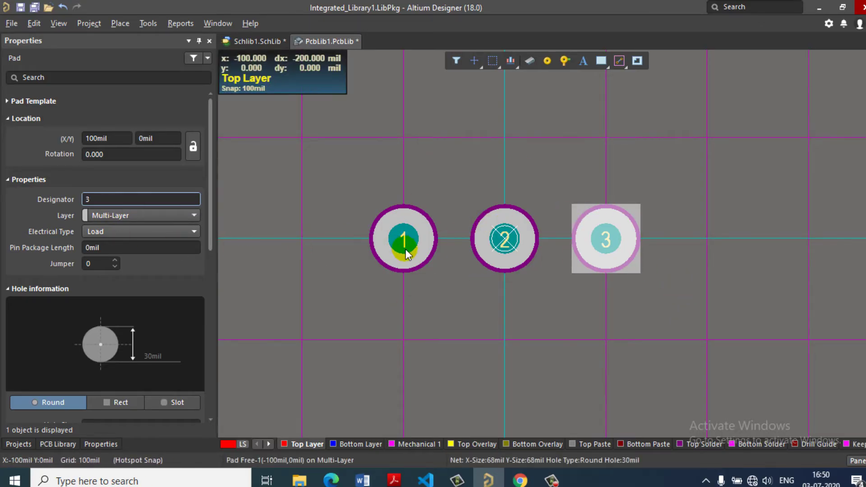
{"action": "scroll", "coordinate": [405, 251], "scroll_direction": "down", "scroll_amount": 2, "text": "ctrl"}
{"action": "left_click", "coordinate": [571, 275]}
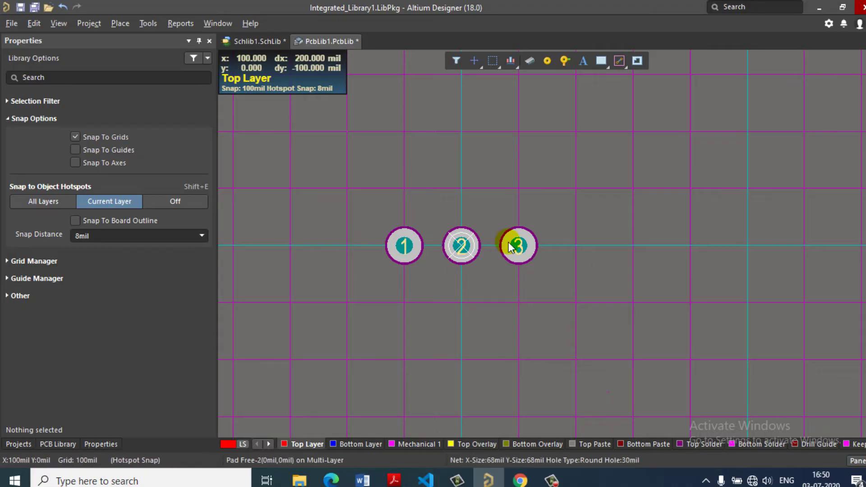
{"action": "left_click", "coordinate": [606, 60]}
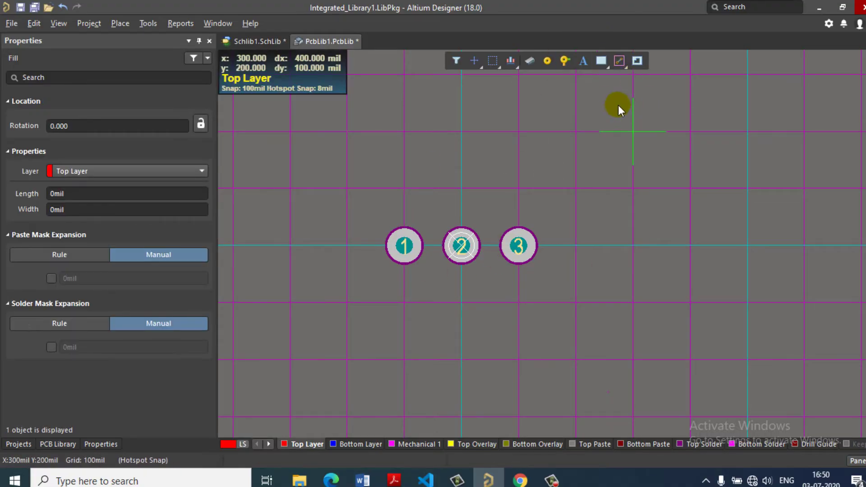
{"action": "key", "text": "Escape"}
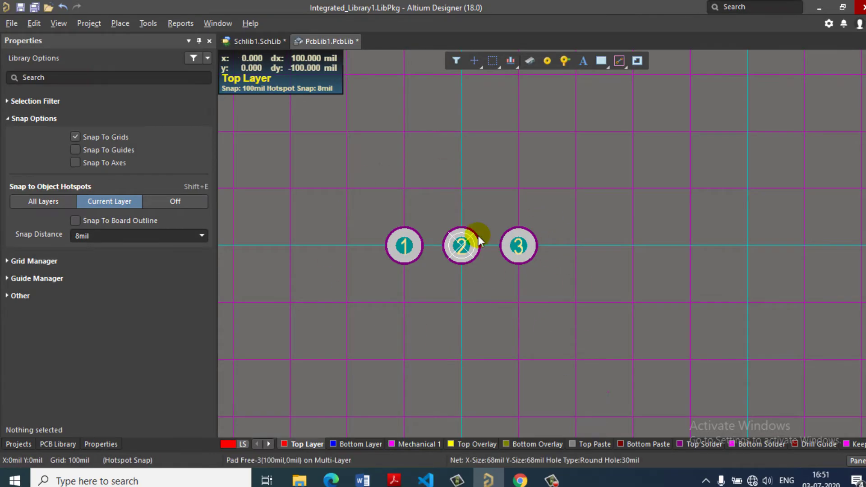
{"action": "left_click", "coordinate": [601, 60]}
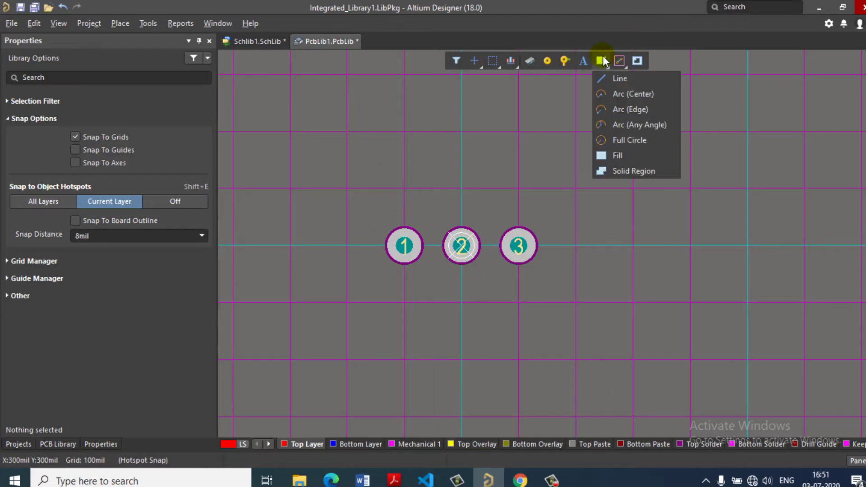
{"action": "left_click", "coordinate": [597, 65]}
{"action": "left_click", "coordinate": [597, 64]}
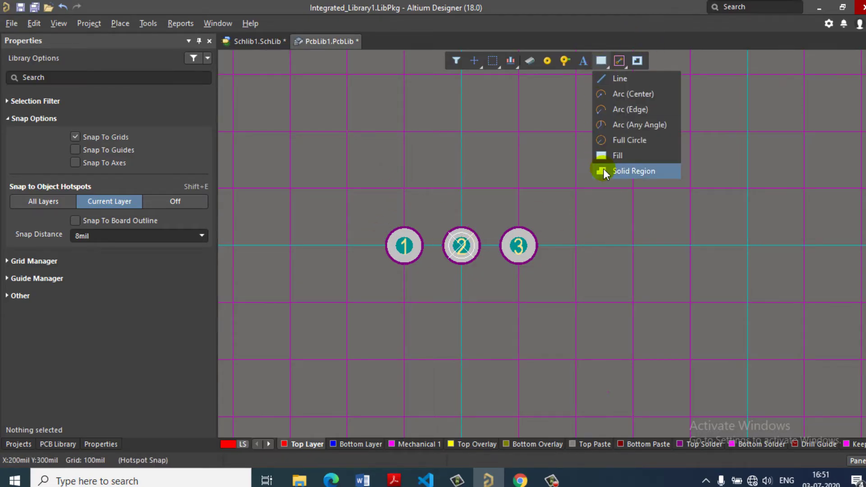
{"action": "left_click", "coordinate": [612, 156]}
{"action": "left_click", "coordinate": [362, 191]}
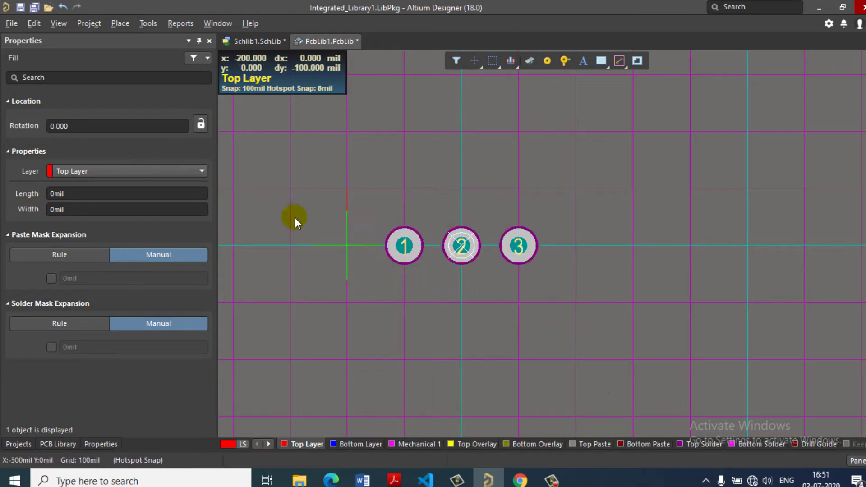
{"action": "key", "text": "Escape"}
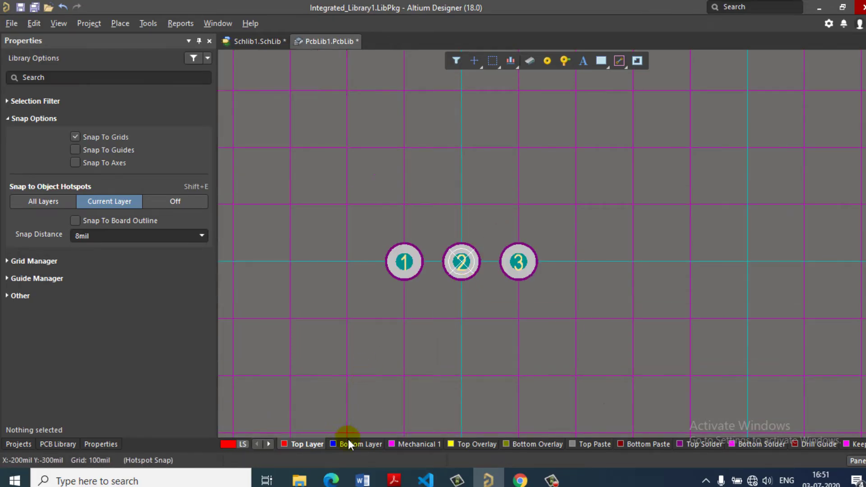
Make Top Overlay the active layer of the footprint.
{"action": "left_click", "coordinate": [474, 443]}
Try a 400 by 200 mil fill on Top Overlay covering the three pads and delete it.
{"action": "left_click", "coordinate": [601, 60]}
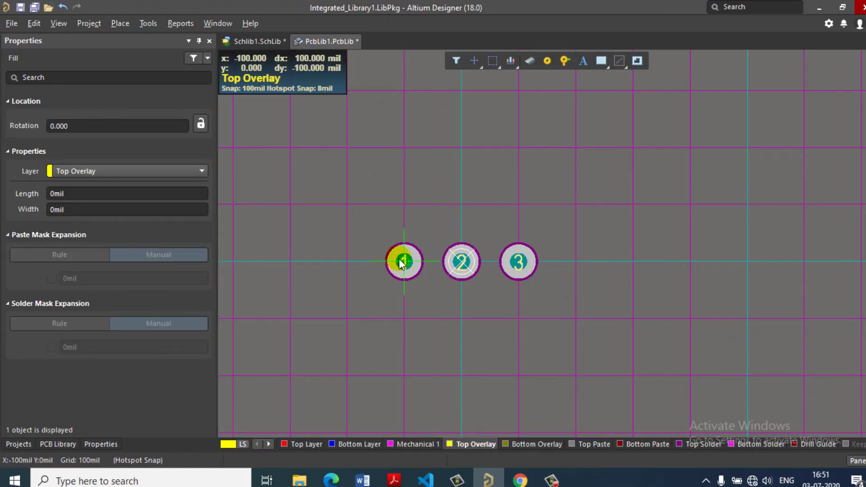
{"action": "left_click", "coordinate": [355, 207]}
{"action": "left_click", "coordinate": [556, 317]}
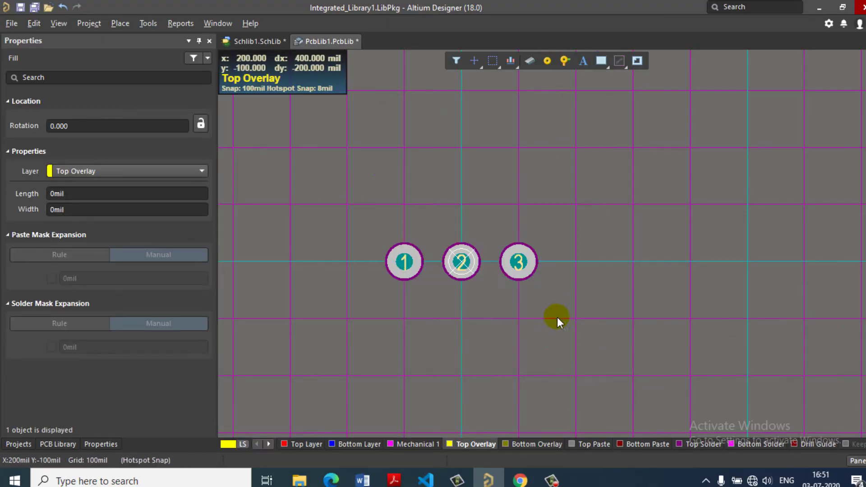
{"action": "right_click", "coordinate": [474, 338]}
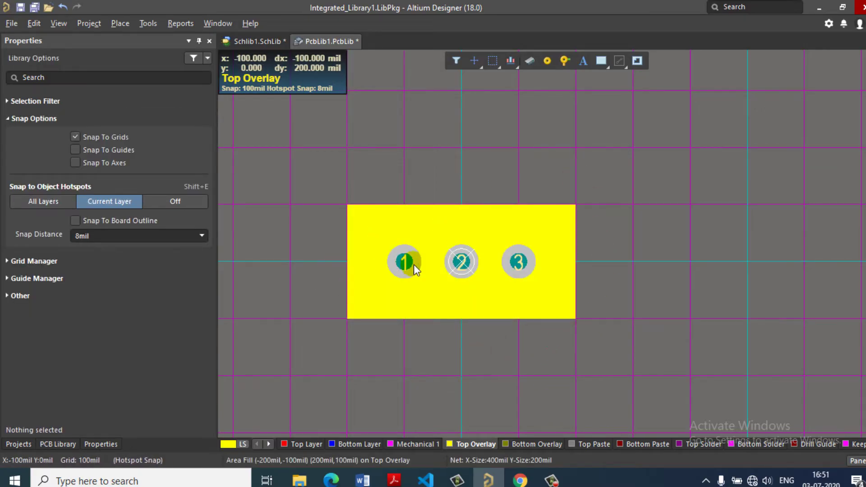
{"action": "left_click", "coordinate": [445, 228]}
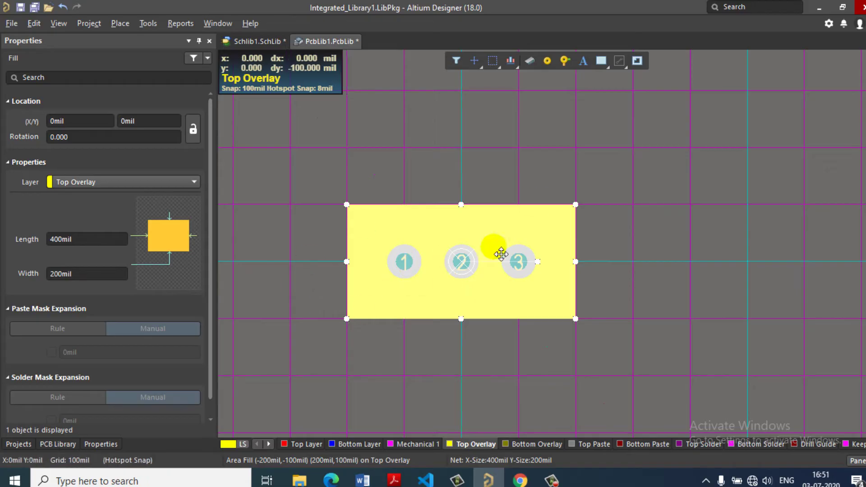
{"action": "key", "text": "Delete"}
Draw a 400 by 200 mil rectangular outline around the three pads on Top Overlay with 10 mil wide lines.
{"action": "left_click", "coordinate": [595, 63]}
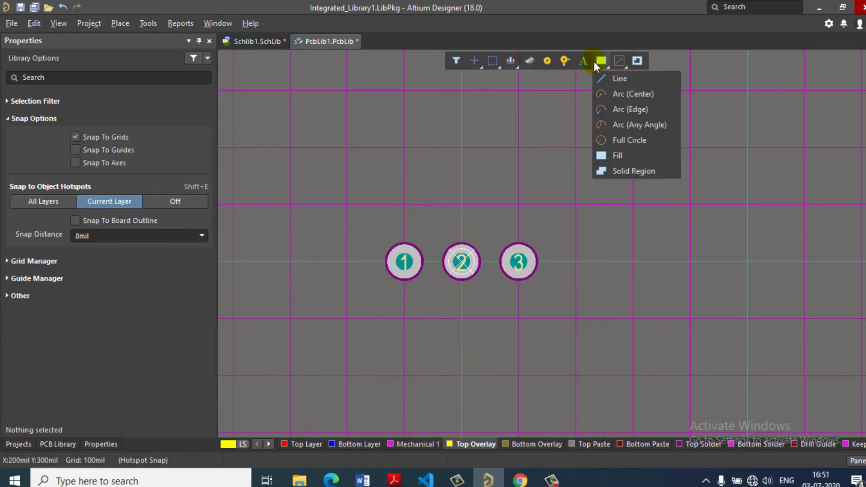
{"action": "left_click", "coordinate": [605, 76]}
{"action": "left_click", "coordinate": [347, 319]}
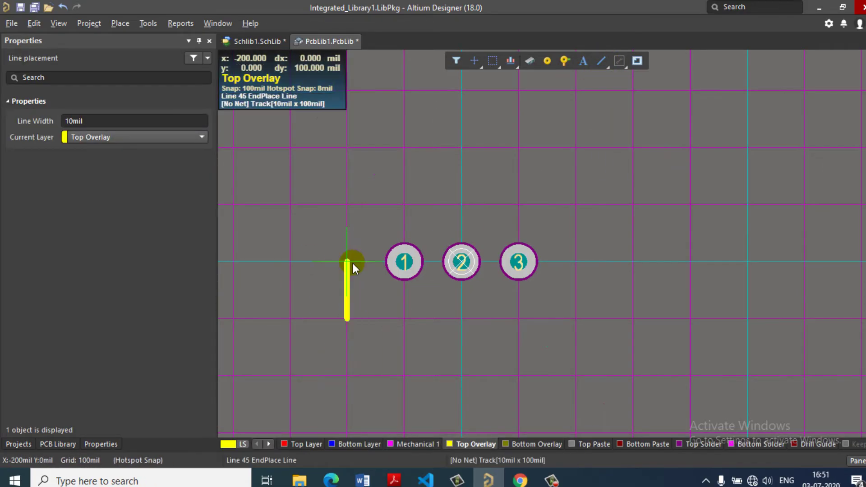
{"action": "left_click", "coordinate": [351, 215]}
{"action": "left_click", "coordinate": [567, 205]}
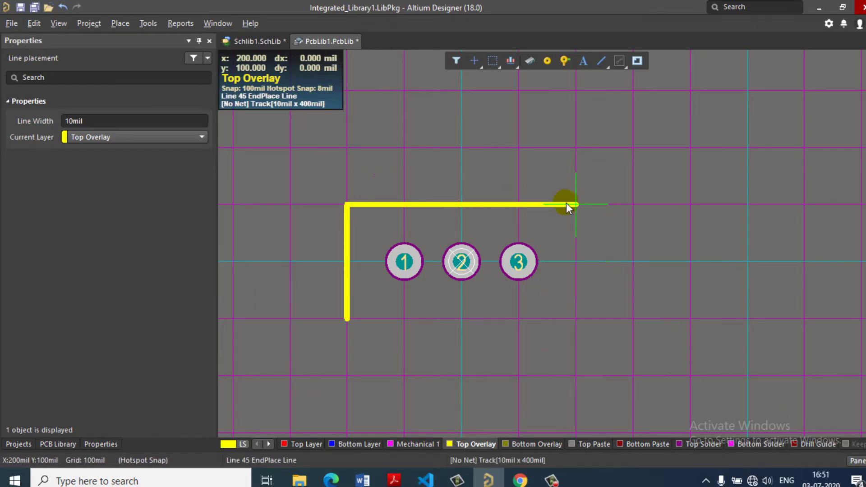
{"action": "left_click", "coordinate": [579, 316]}
{"action": "left_click", "coordinate": [341, 320]}
{"action": "right_click", "coordinate": [341, 320]}
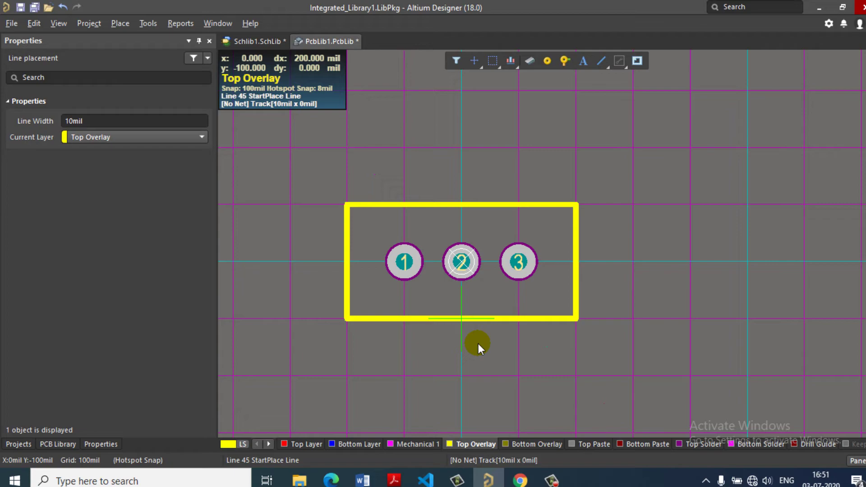
{"action": "right_click", "coordinate": [497, 326]}
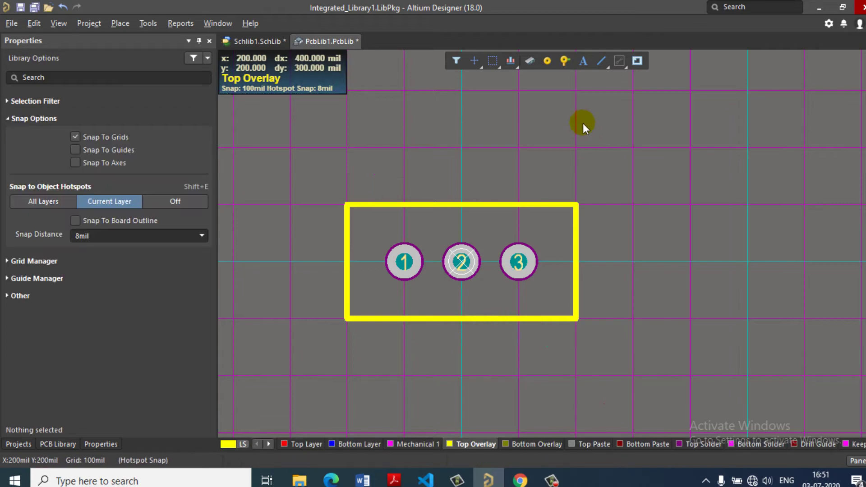
Add the Top Overlay text "tip120" and position it above the outline at X -100 mil, Y 200 mil.
{"action": "left_click", "coordinate": [584, 61]}
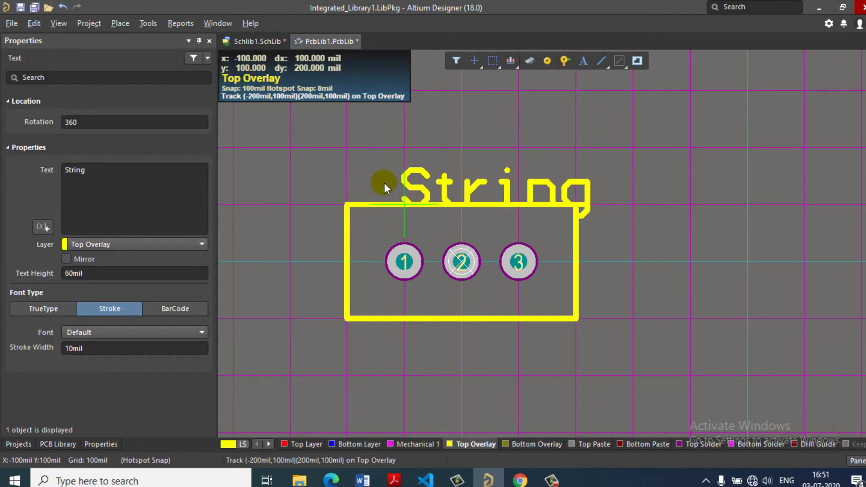
{"action": "left_click", "coordinate": [417, 205]}
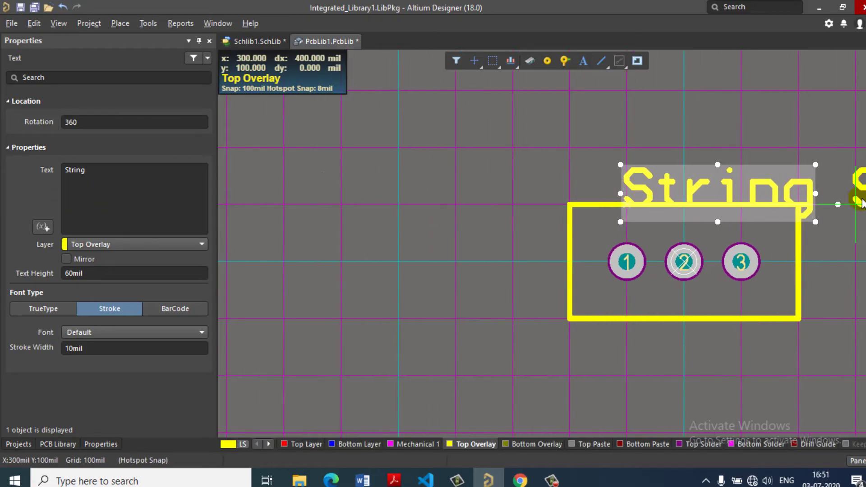
{"action": "key", "text": "Escape"}
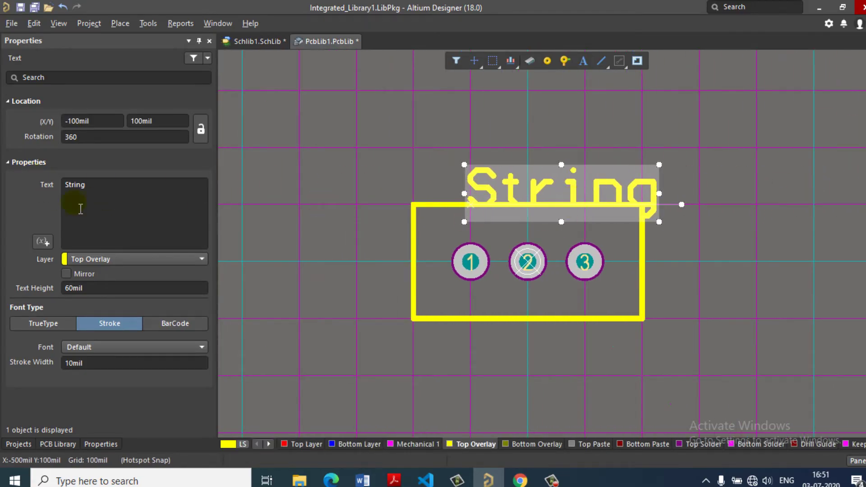
{"action": "left_click", "coordinate": [65, 185]}
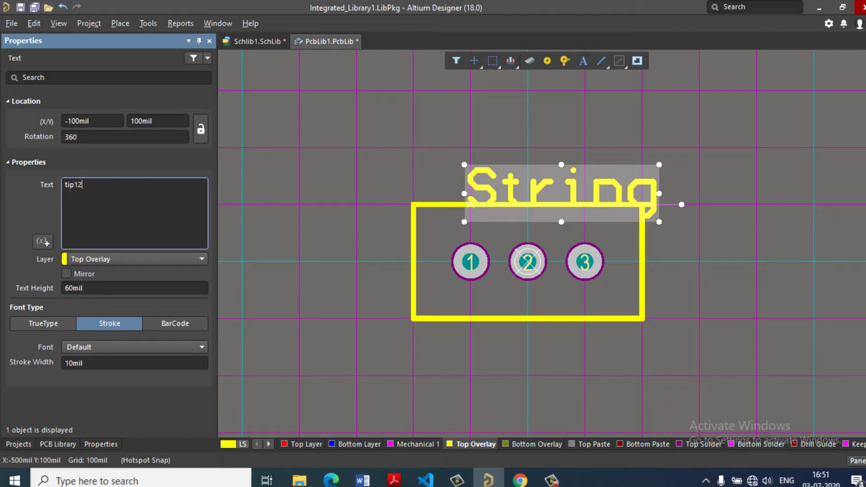
{"action": "key", "text": "Return"}
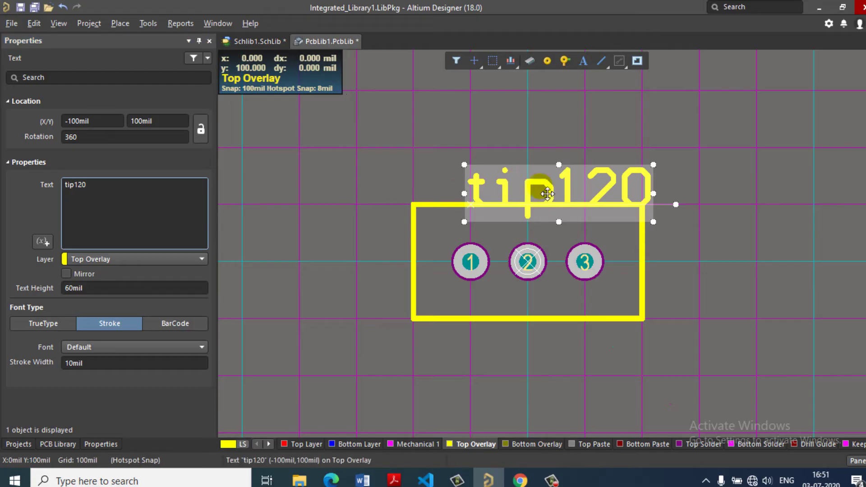
{"action": "left_click_drag", "start_coordinate": [549, 193], "coordinate": [464, 174]}
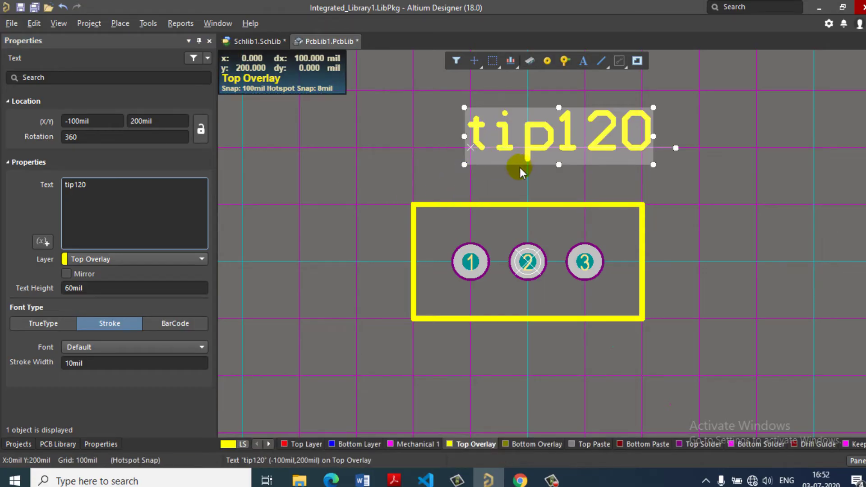
Deselect the text and turn off Snap To Grids in the library options.
{"action": "left_click", "coordinate": [108, 445]}
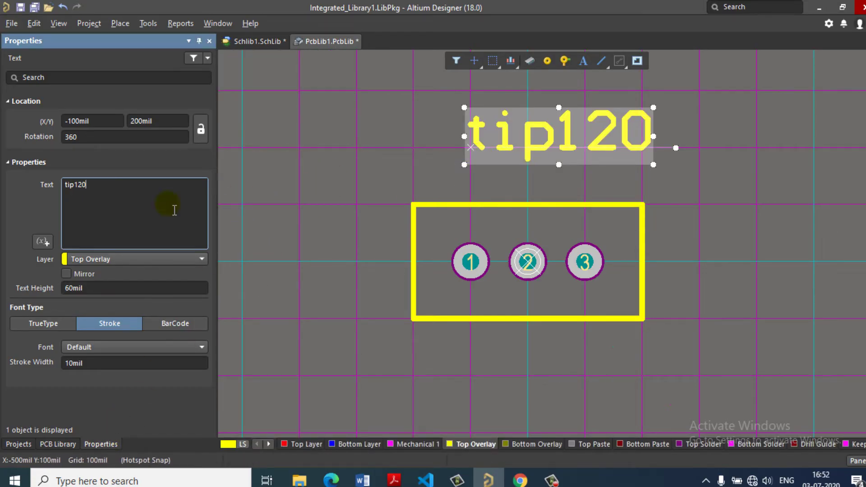
{"action": "left_click", "coordinate": [65, 445]}
{"action": "left_click", "coordinate": [103, 444]}
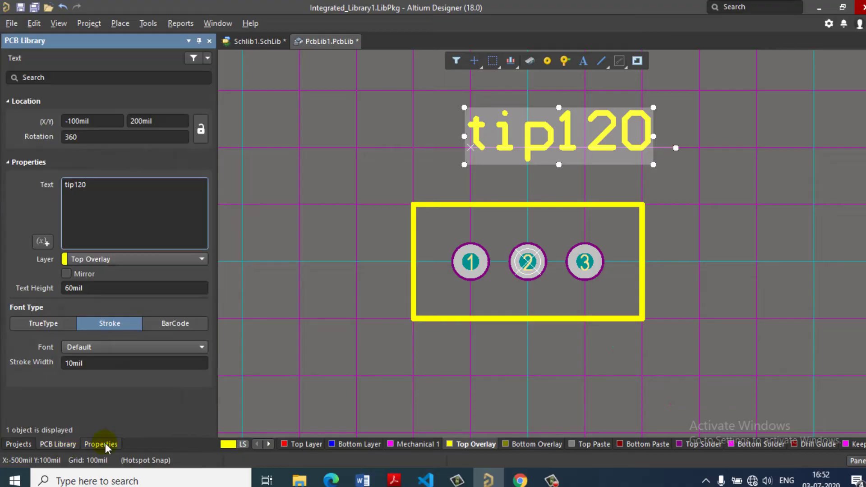
{"action": "left_click", "coordinate": [304, 259]}
{"action": "left_click", "coordinate": [76, 137]}
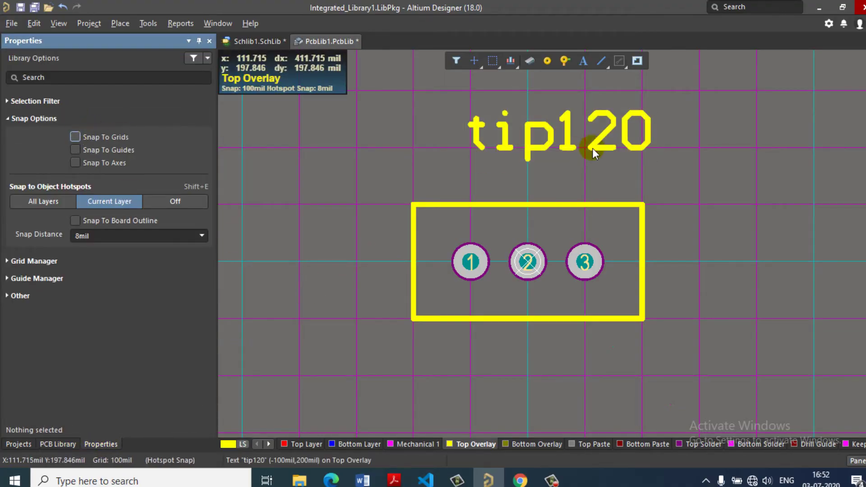
Move the "tip120" text closer to the footprint outline, then delete it from Top Overlay.
{"action": "left_click_drag", "start_coordinate": [591, 148], "coordinate": [442, 186]}
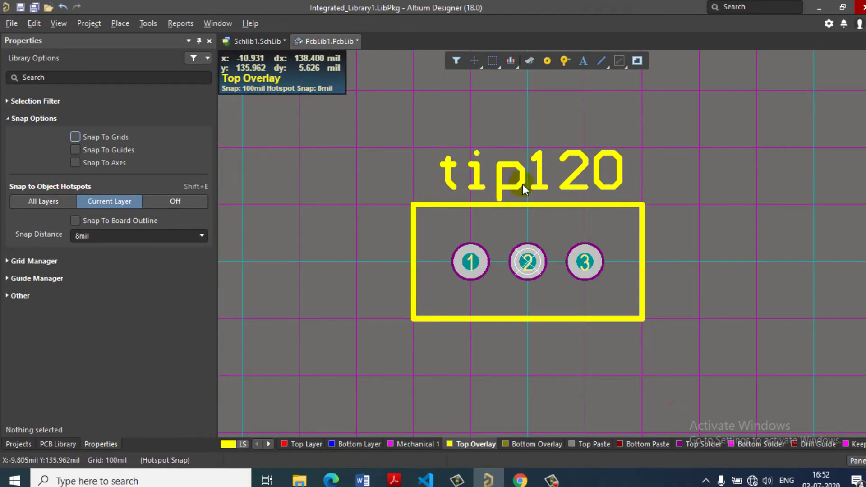
{"action": "left_click", "coordinate": [498, 183]}
{"action": "key", "text": "Delete"}
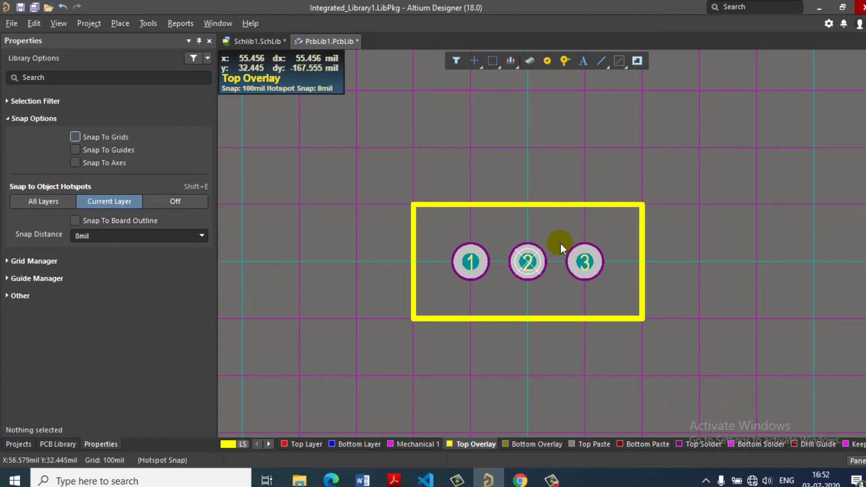
{"action": "scroll", "coordinate": [518, 243], "scroll_direction": "down", "scroll_amount": 3}
{"action": "scroll", "coordinate": [519, 239], "scroll_direction": "up", "scroll_amount": 3}
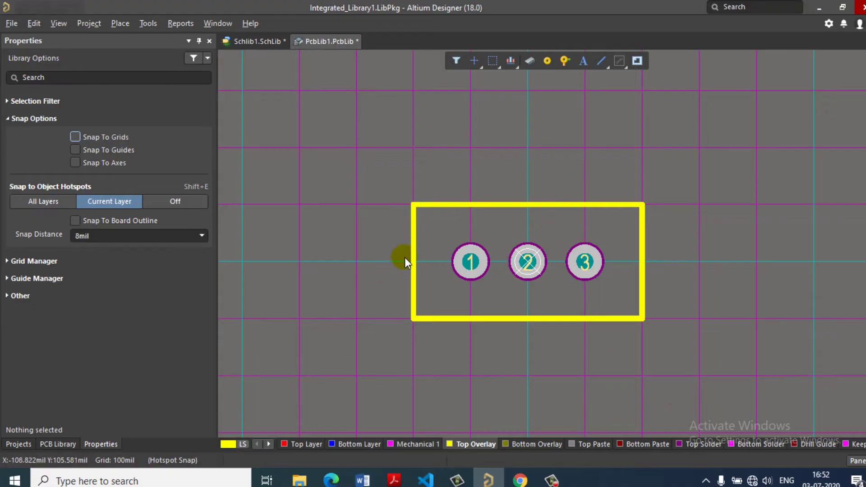
Save the PCB library as components.PcbLib in a new Desktop folder named altiumlib.
{"action": "key", "text": "ctrl+s"}
{"action": "key", "text": "Escape"}
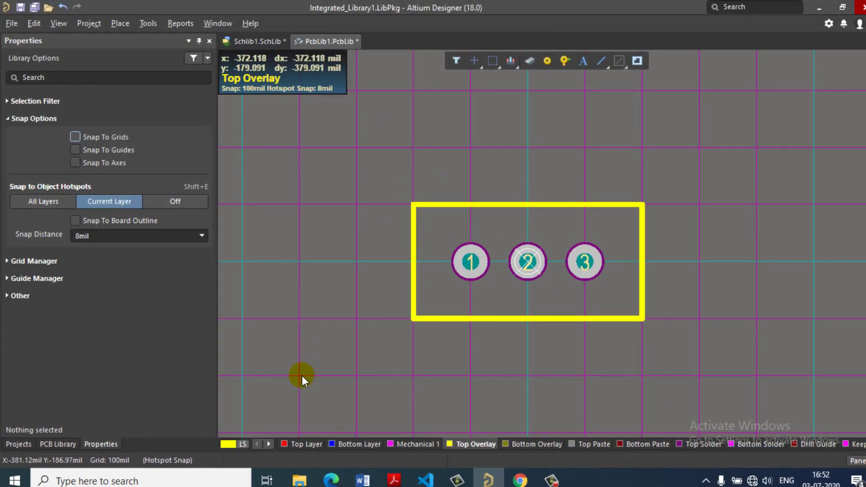
{"action": "left_click", "coordinate": [26, 448]}
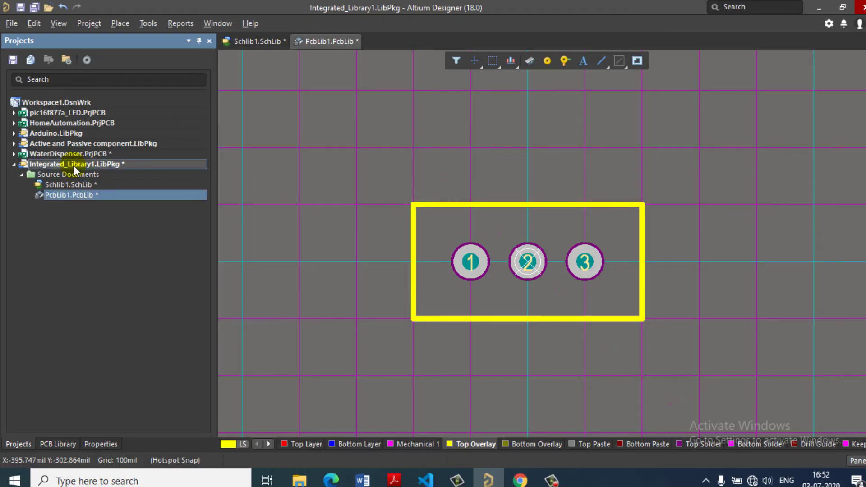
{"action": "key", "text": "ctrl+s"}
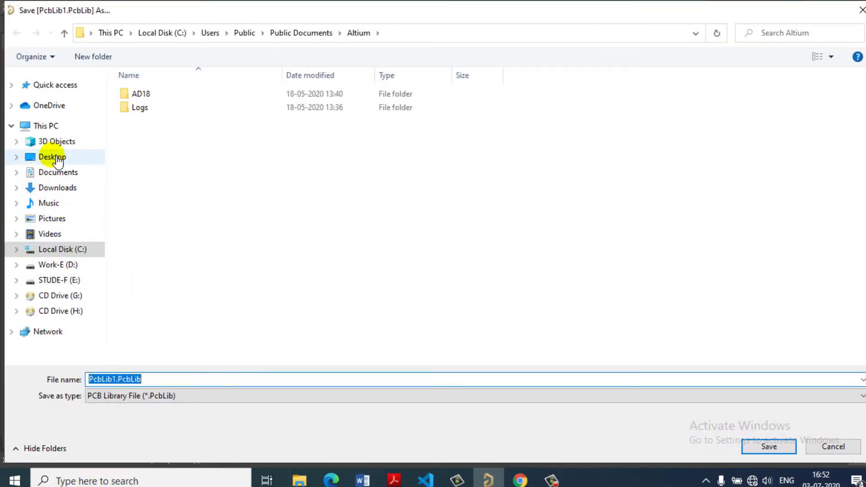
{"action": "left_click", "coordinate": [52, 158]}
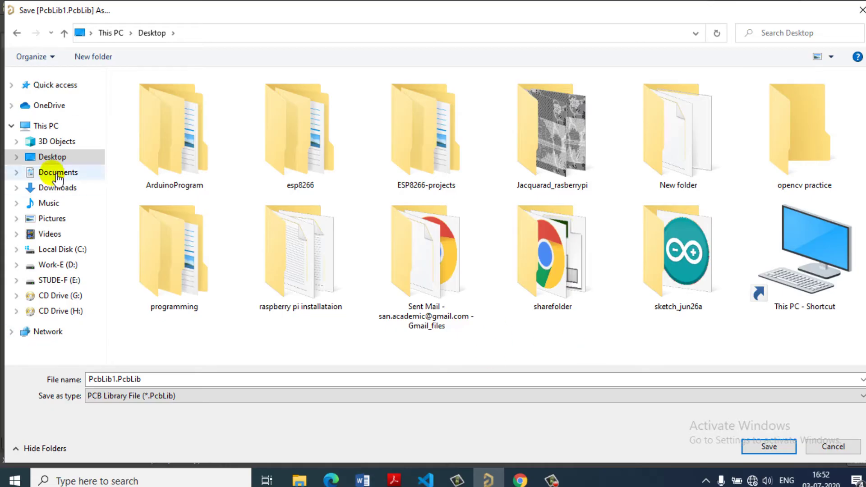
{"action": "left_click", "coordinate": [113, 58]}
{"action": "type", "text": "altiumlib"}
{"action": "key", "text": "Return"}
{"action": "key", "text": "Return"}
{"action": "left_click", "coordinate": [167, 388]}
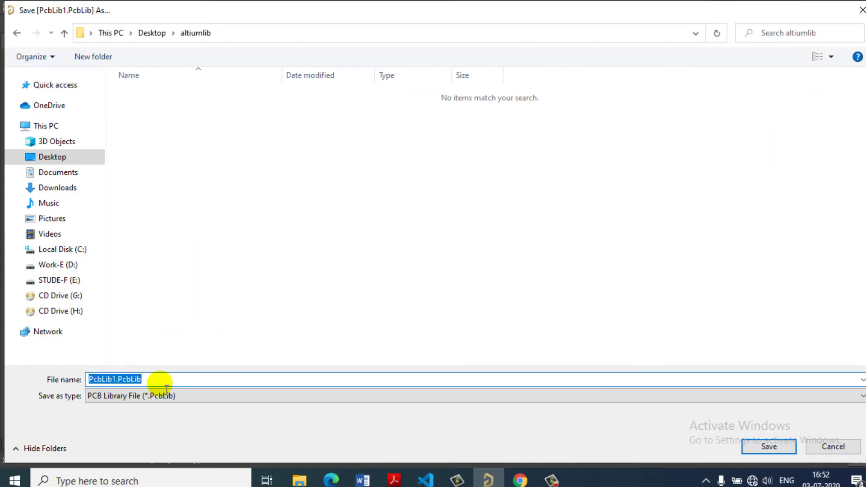
{"action": "key", "text": "Return"}
Save the schematic library Schlib1.SchLib as components.SchLib in the altiumlib folder.
{"action": "left_click", "coordinate": [71, 185]}
{"action": "right_click", "coordinate": [71, 185]}
{"action": "left_click", "coordinate": [101, 227]}
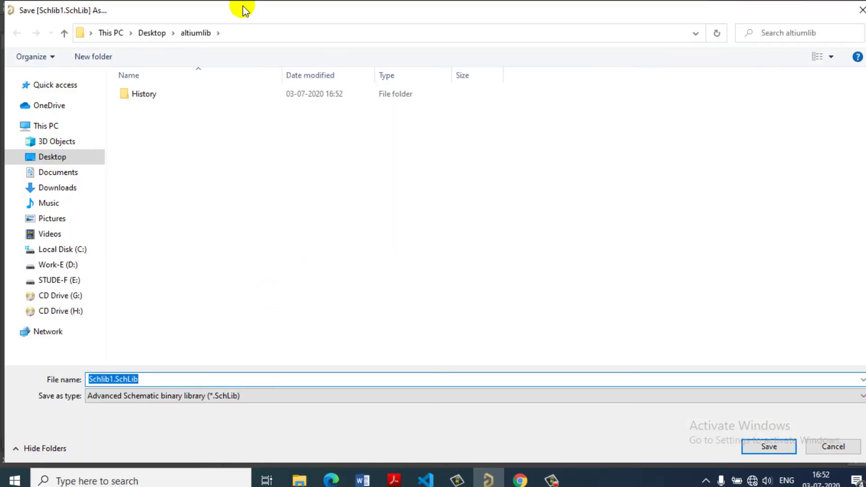
{"action": "type", "text": "components"}
{"action": "key", "text": "Return"}
Try to save the integrated library project as componentlib in the public Altium documents folder.
{"action": "right_click", "coordinate": [67, 165]}
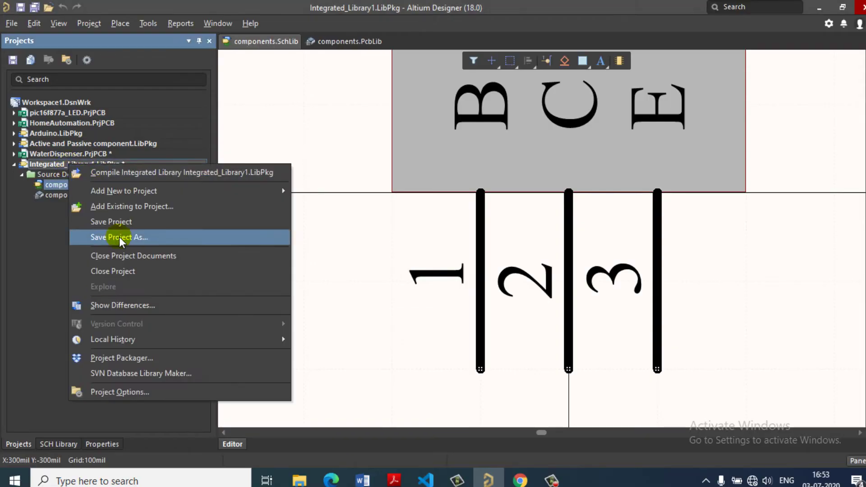
{"action": "left_click", "coordinate": [119, 236]}
{"action": "key", "text": "BackSpace"}
{"action": "type", "text": "co"}
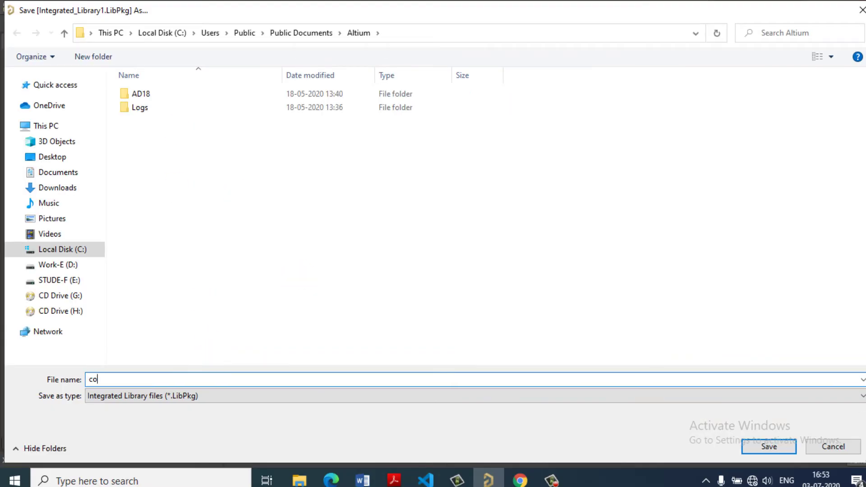
{"action": "type", "text": "mponentlib"}
{"action": "key", "text": "Return"}
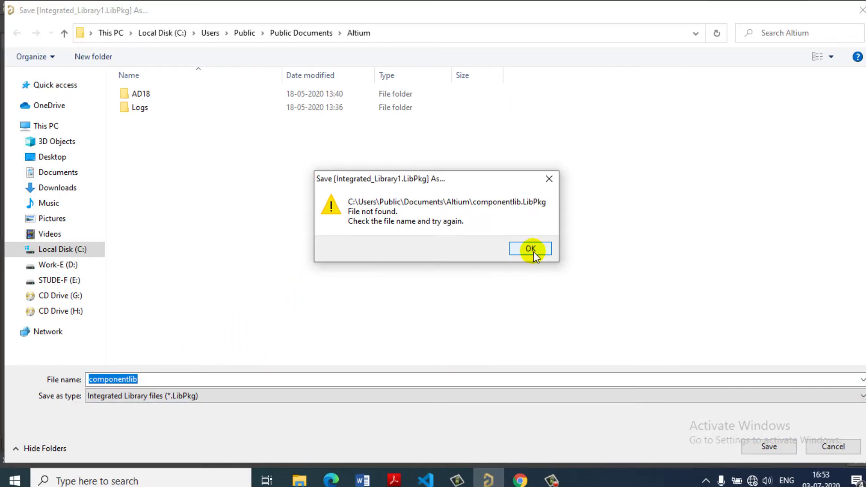
{"action": "left_click", "coordinate": [530, 249]}
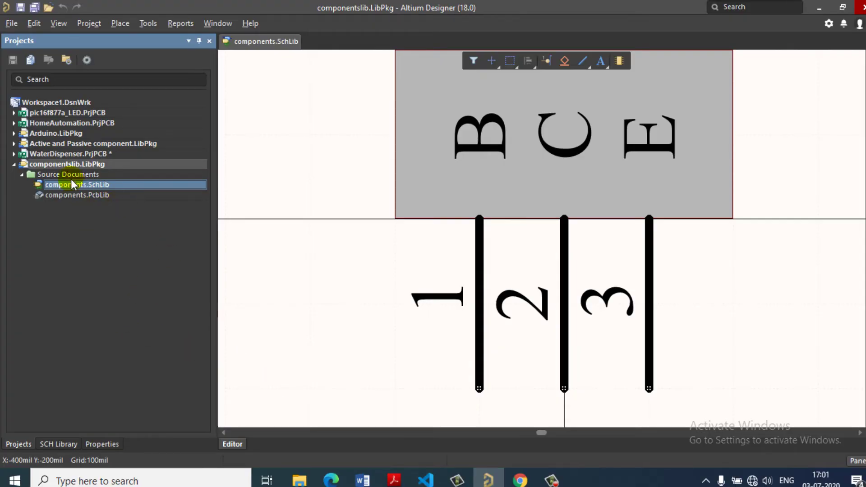
Open the component properties of the tip120 symbol in components.SchLib.
{"action": "left_click", "coordinate": [109, 184]}
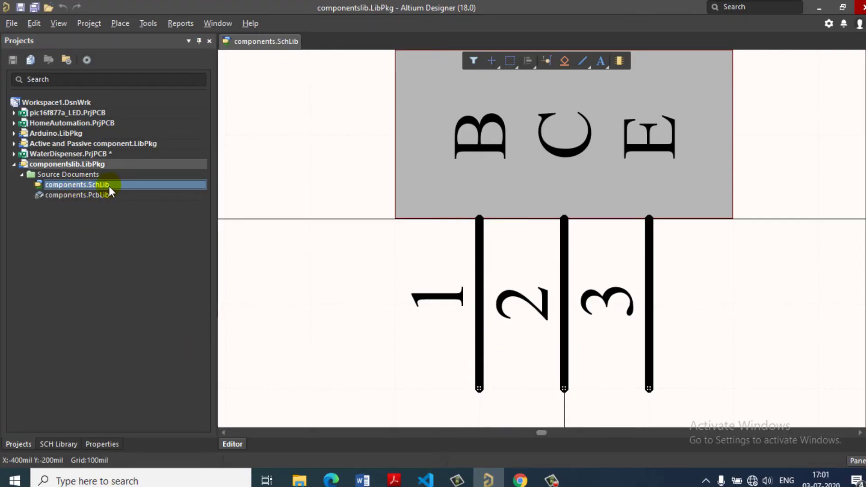
{"action": "left_click", "coordinate": [80, 444]}
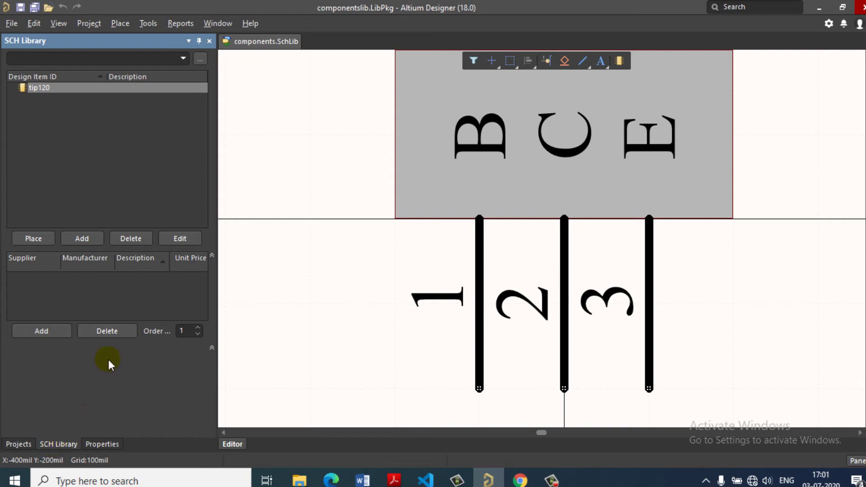
{"action": "double_click", "coordinate": [48, 87]}
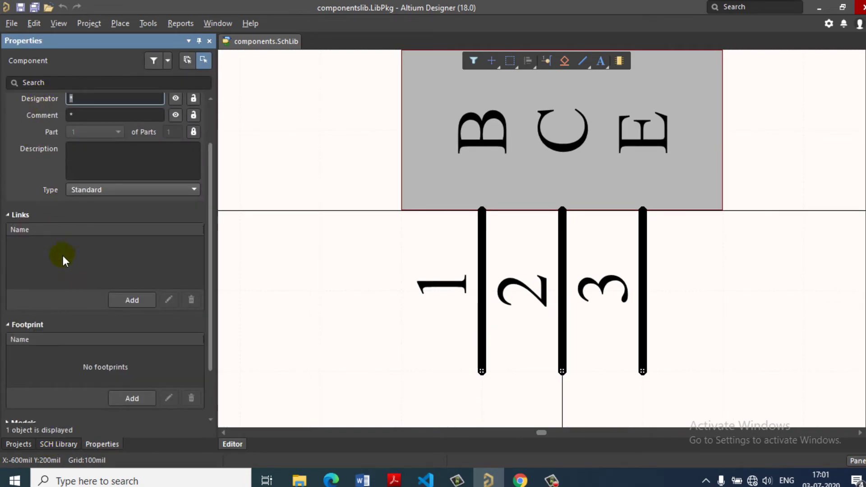
Examine the general properties, links and footprint settings of the tip120 component.
{"action": "scroll", "coordinate": [63, 255], "scroll_direction": "down", "scroll_amount": 3}
{"action": "scroll", "coordinate": [61, 266], "scroll_direction": "up", "scroll_amount": 3}
{"action": "scroll", "coordinate": [60, 270], "scroll_direction": "down", "scroll_amount": 3}
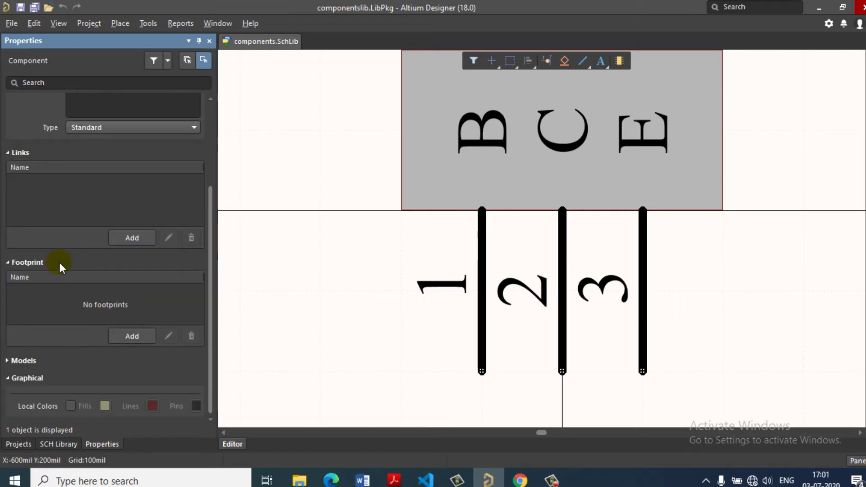
{"action": "scroll", "coordinate": [57, 225], "scroll_direction": "up", "scroll_amount": 6}
{"action": "scroll", "coordinate": [126, 404], "scroll_direction": "down", "scroll_amount": 3}
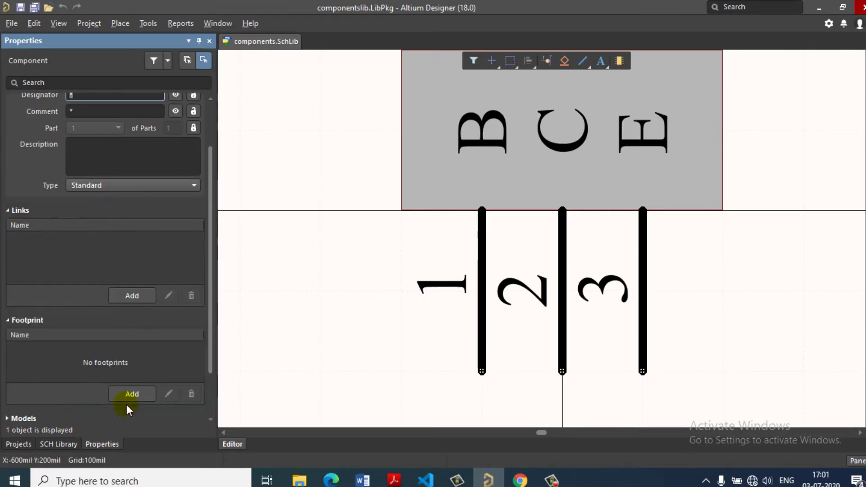
{"action": "left_click", "coordinate": [67, 443]}
{"action": "left_click", "coordinate": [103, 444]}
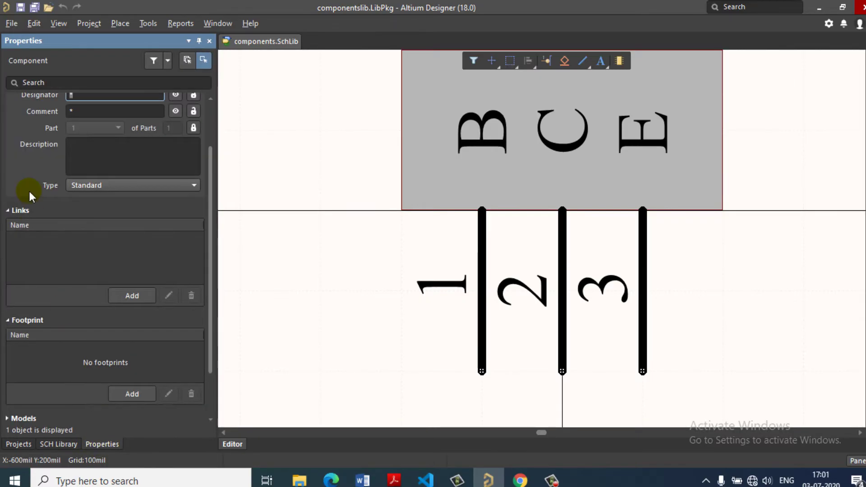
{"action": "scroll", "coordinate": [55, 222], "scroll_direction": "up", "scroll_amount": 3}
{"action": "scroll", "coordinate": [28, 247], "scroll_direction": "down", "scroll_amount": 3}
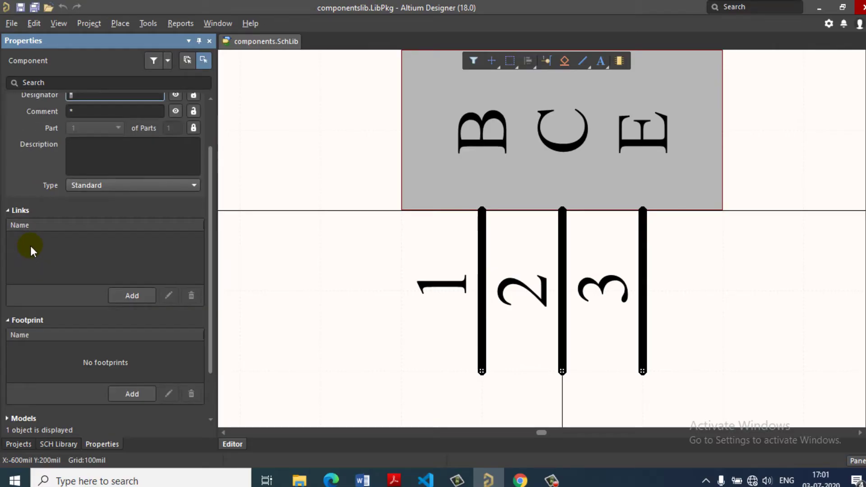
{"action": "left_click", "coordinate": [8, 211]}
{"action": "scroll", "coordinate": [27, 202], "scroll_direction": "up", "scroll_amount": 2}
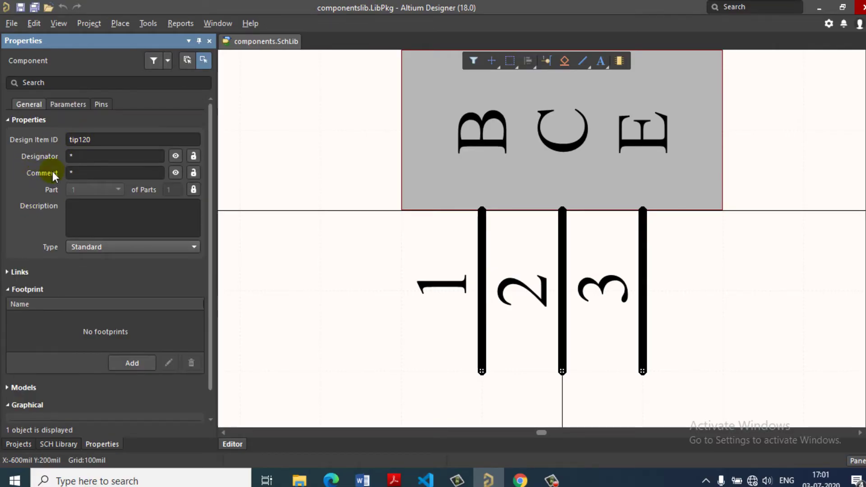
{"action": "scroll", "coordinate": [52, 171], "scroll_direction": "down", "scroll_amount": 2}
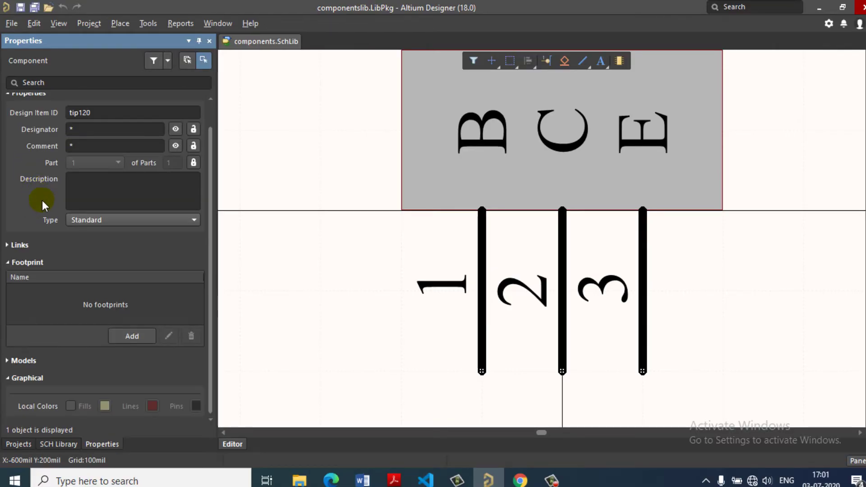
{"action": "left_click", "coordinate": [9, 263]}
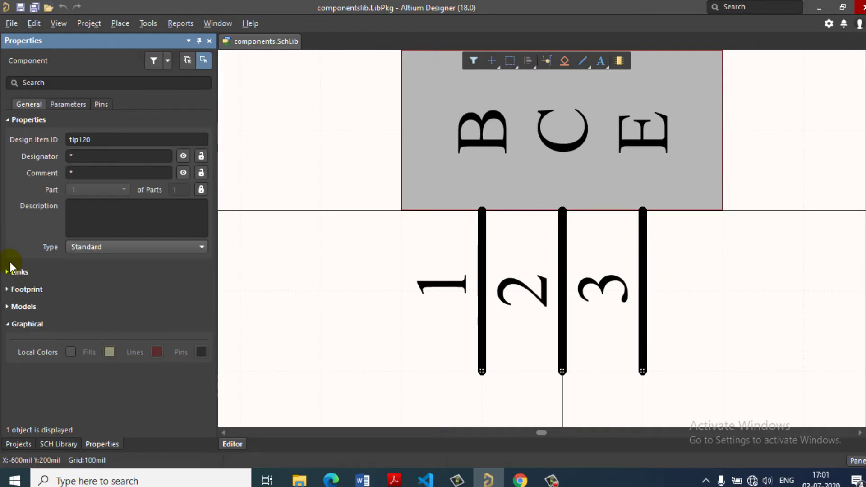
Add the TIP120 footprint from components.PcbLib as the PCB model of the tip120 component.
{"action": "left_click", "coordinate": [7, 289]}
{"action": "left_click", "coordinate": [131, 335]}
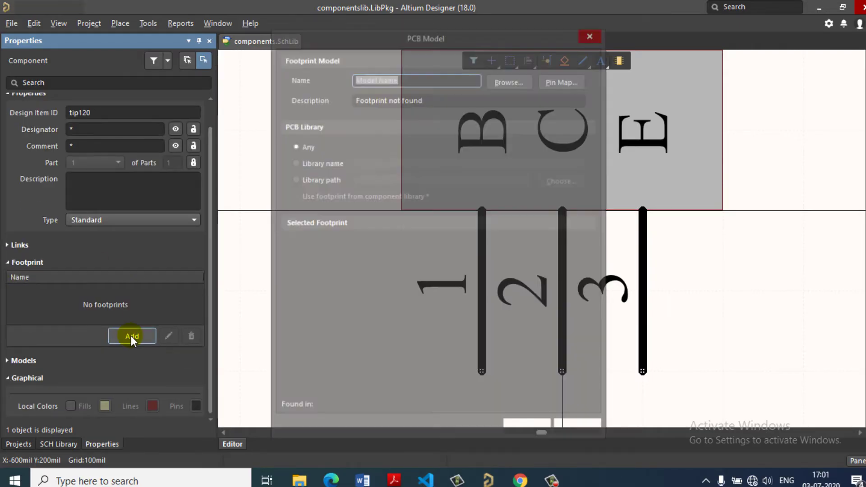
{"action": "left_click", "coordinate": [510, 77]}
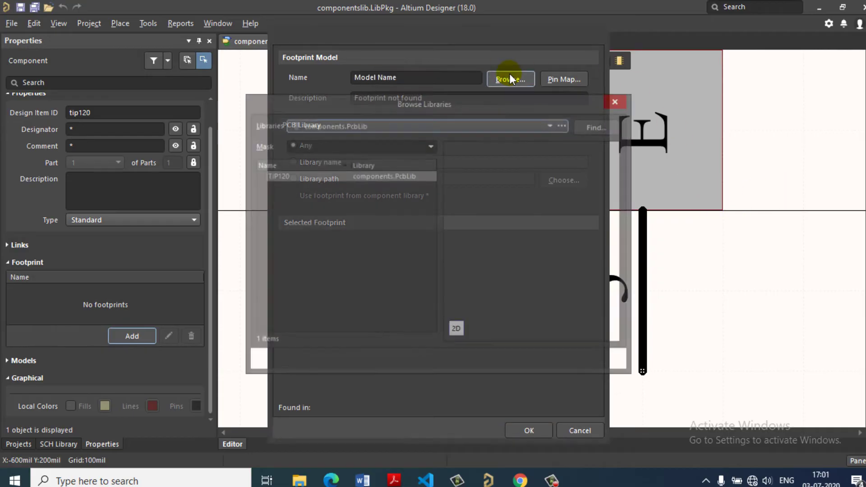
{"action": "left_click", "coordinate": [359, 122]}
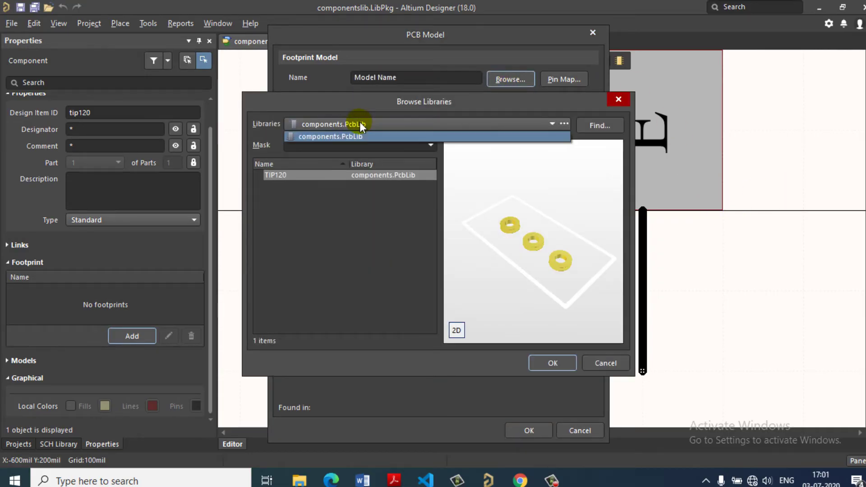
{"action": "left_click", "coordinate": [344, 193]}
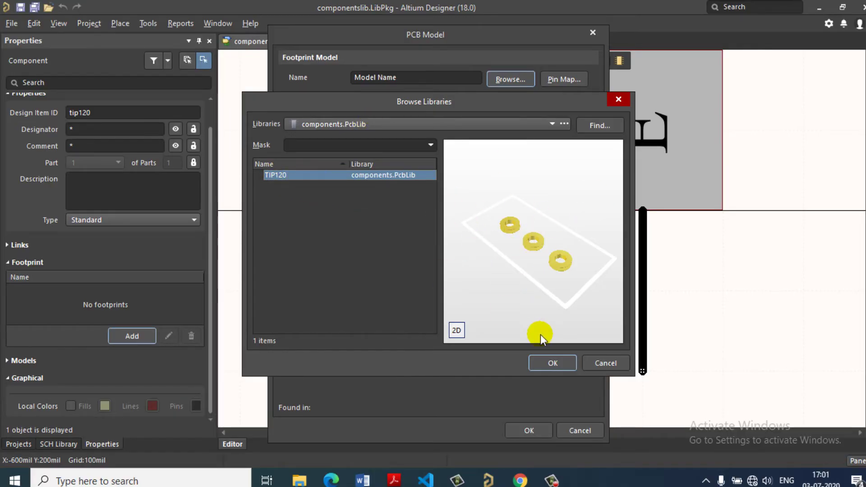
{"action": "left_click", "coordinate": [545, 359]}
{"action": "left_click", "coordinate": [534, 429]}
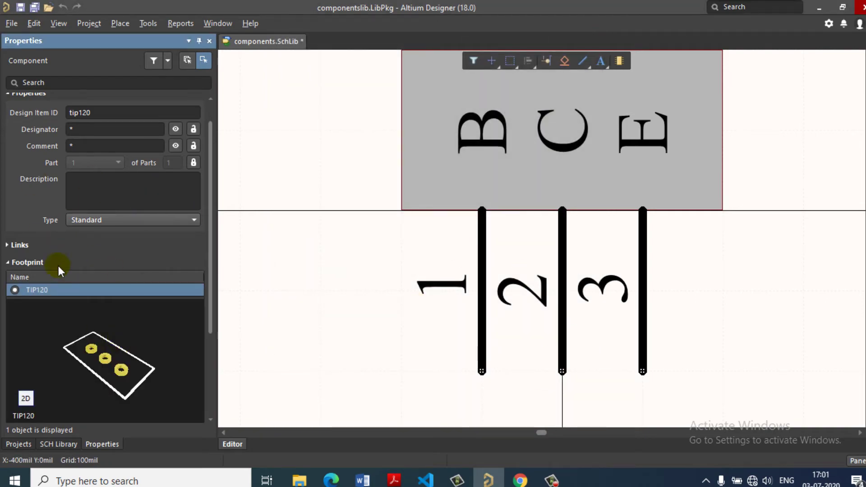
Save the components.SchLib schematic library with the linked footprint.
{"action": "left_click", "coordinate": [20, 443]}
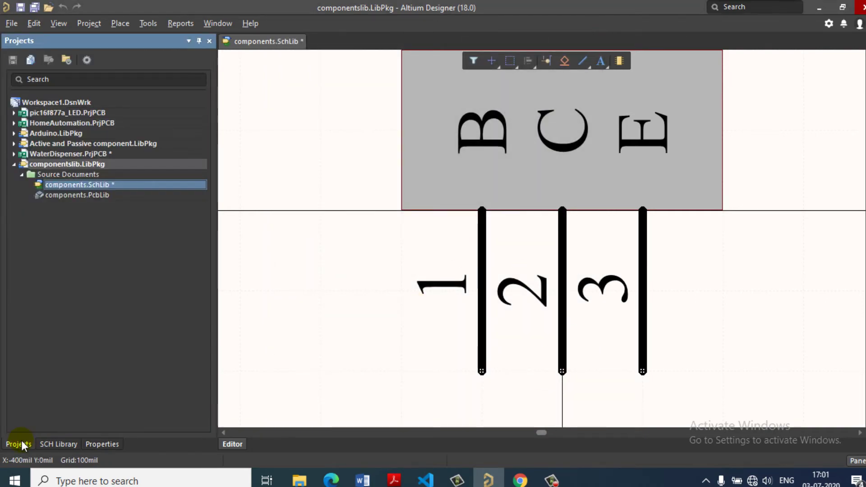
{"action": "right_click", "coordinate": [99, 182]}
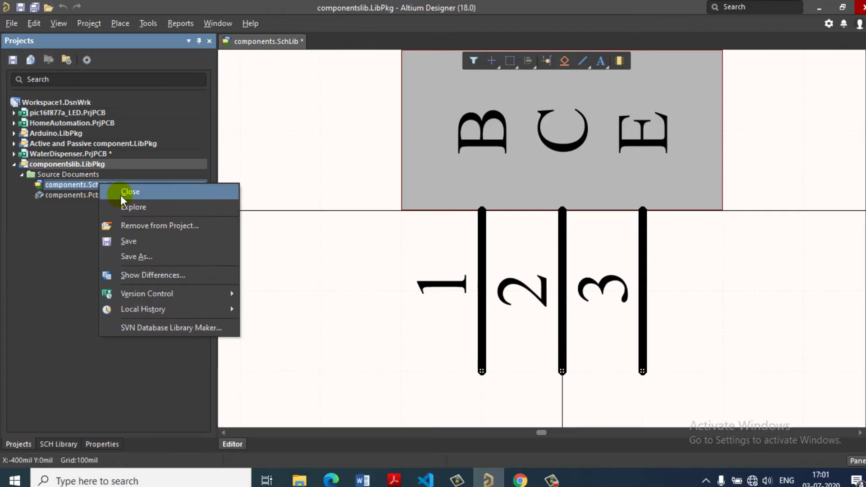
{"action": "left_click", "coordinate": [126, 240]}
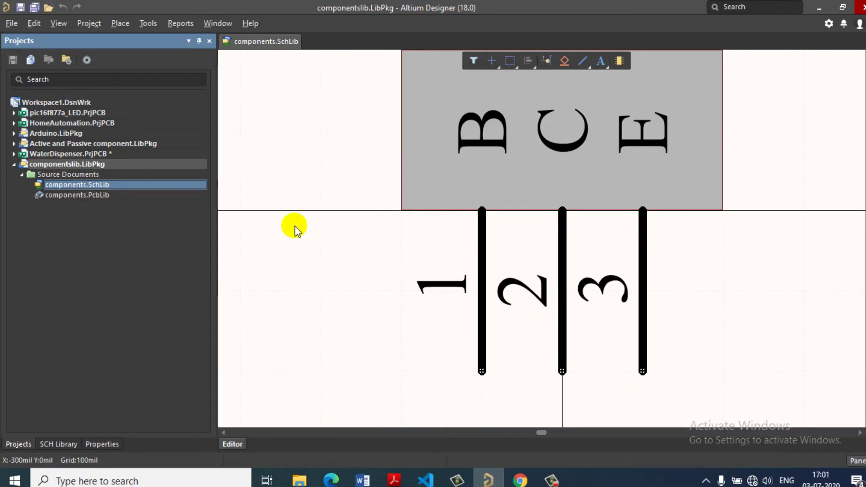
Review the whole tip120 symbol, then open components.PcbLib and inspect the TIP120 footprint and its primitives.
{"action": "left_click", "coordinate": [351, 246]}
{"action": "scroll", "coordinate": [316, 221], "scroll_direction": "down", "scroll_amount": 3, "text": "ctrl"}
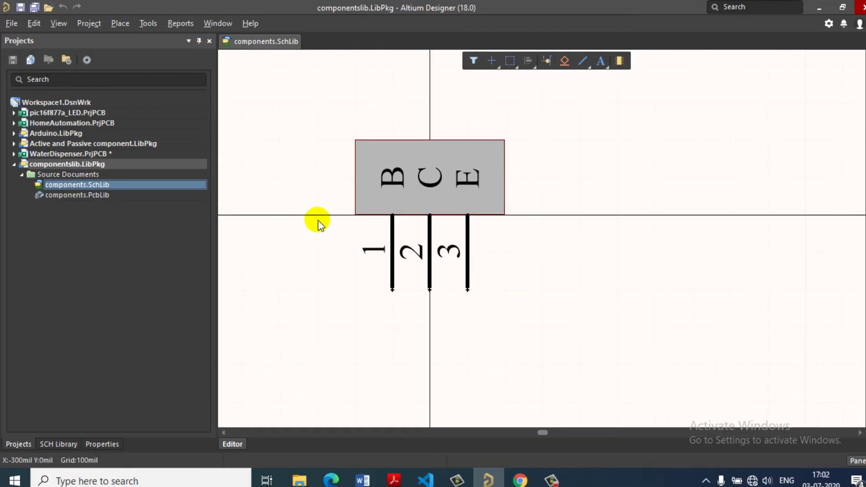
{"action": "left_click", "coordinate": [61, 199]}
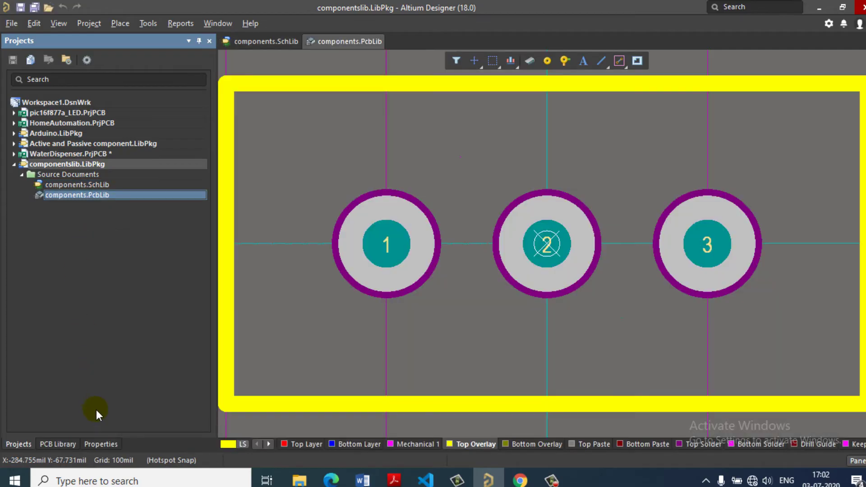
{"action": "left_click", "coordinate": [60, 443]}
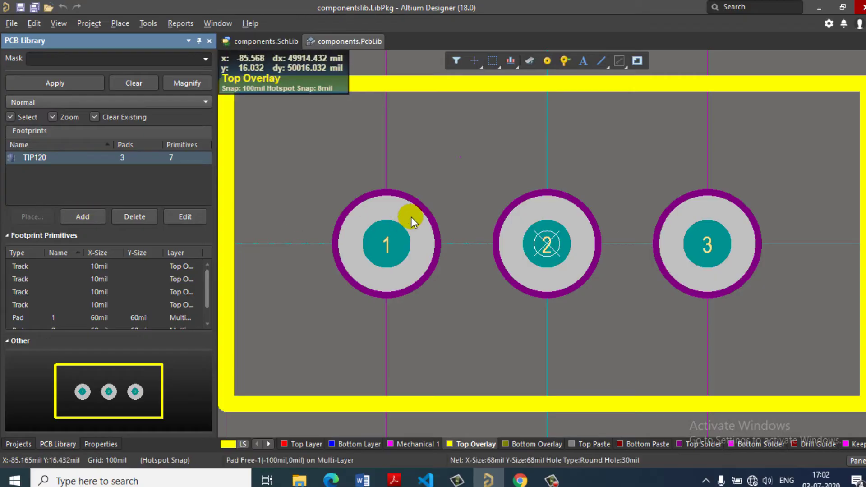
{"action": "scroll", "coordinate": [424, 223], "scroll_direction": "down", "scroll_amount": 1, "text": "ctrl"}
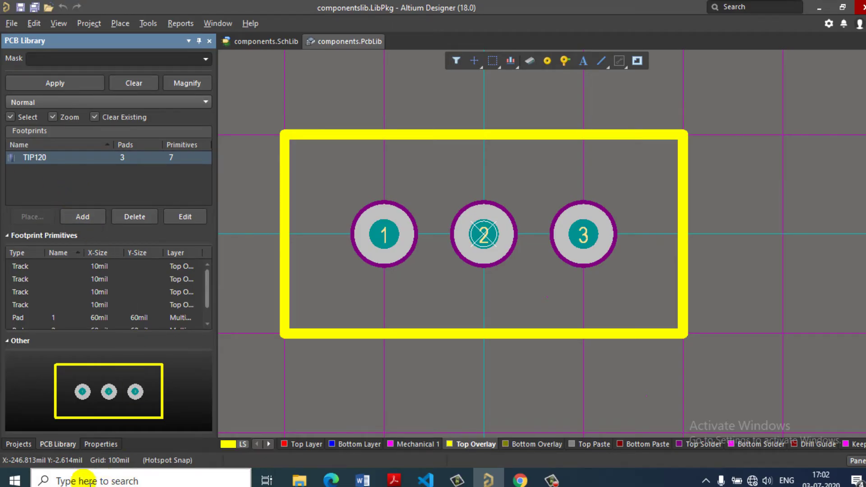
Open the components.SchLib schematic library and check its component list before returning to the project tree.
{"action": "left_click", "coordinate": [19, 444]}
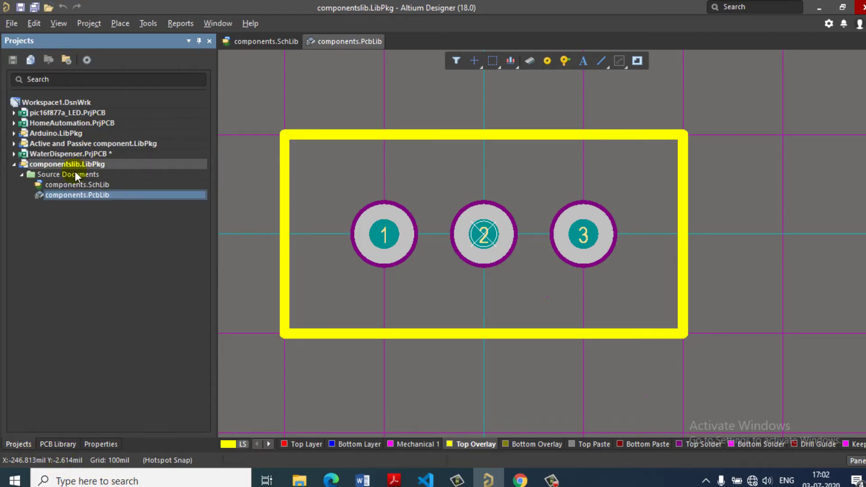
{"action": "left_click", "coordinate": [70, 185]}
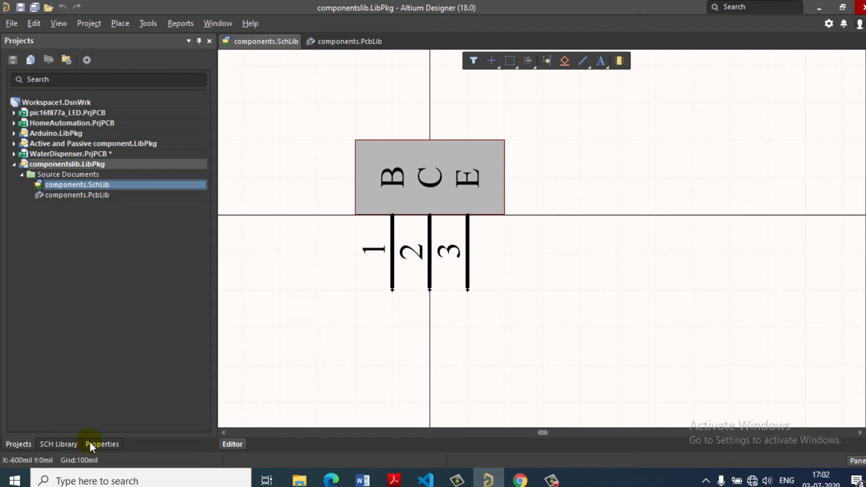
{"action": "left_click", "coordinate": [58, 444]}
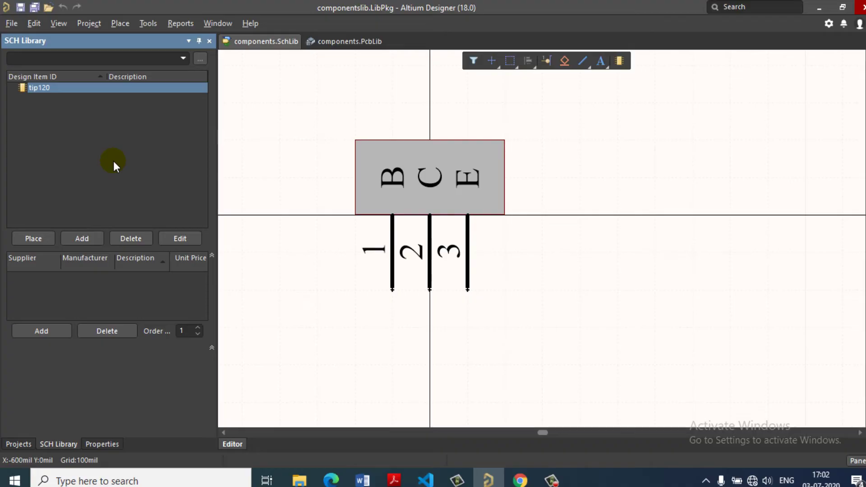
{"action": "left_click", "coordinate": [28, 443]}
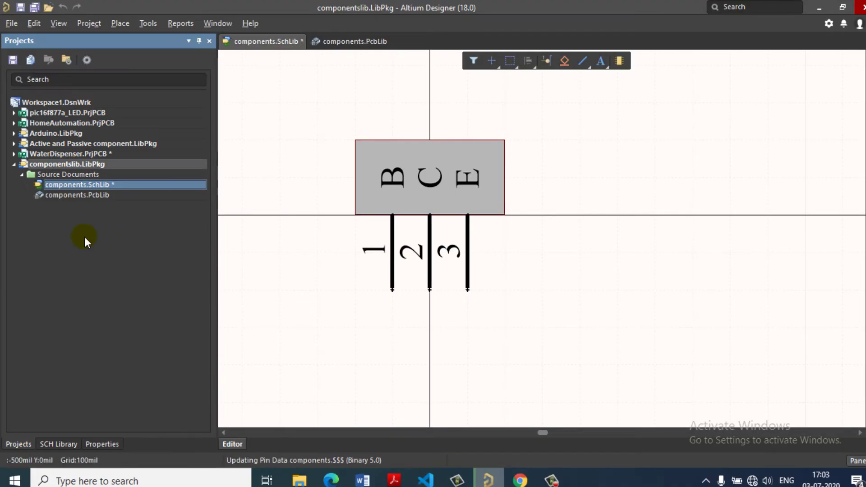
{"action": "right_click", "coordinate": [80, 231]}
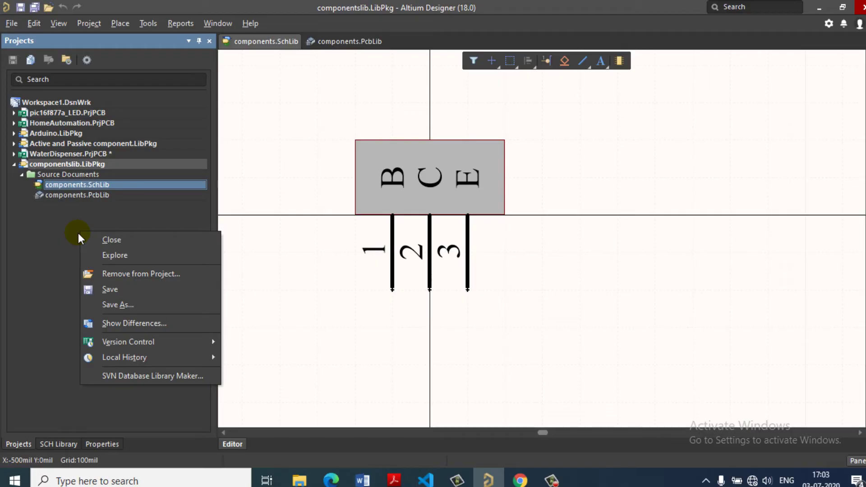
{"action": "left_click", "coordinate": [61, 226]}
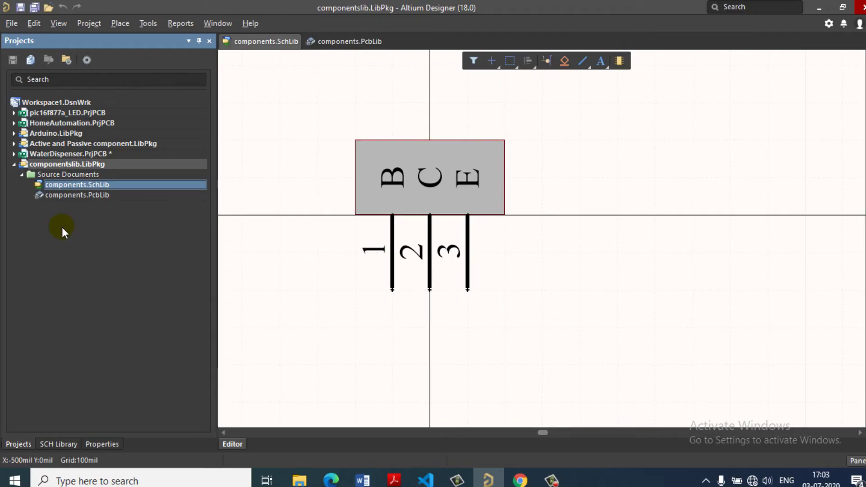
{"action": "right_click", "coordinate": [62, 245]}
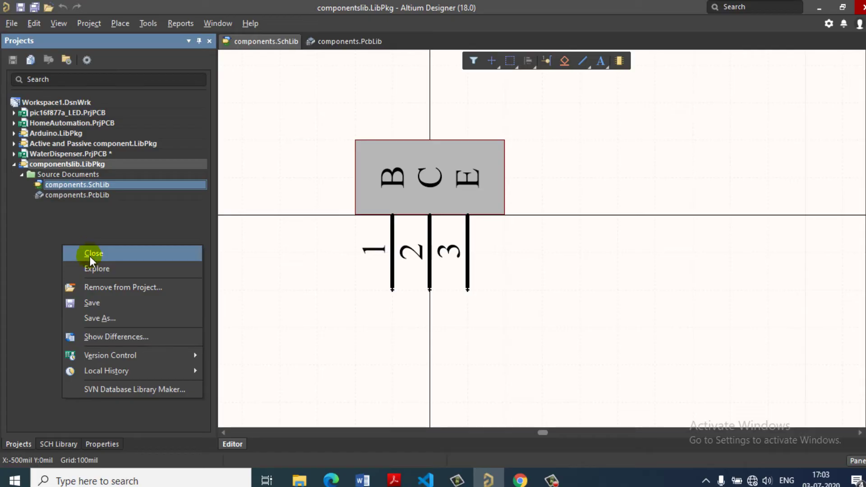
{"action": "mouse_move", "coordinate": [123, 355]}
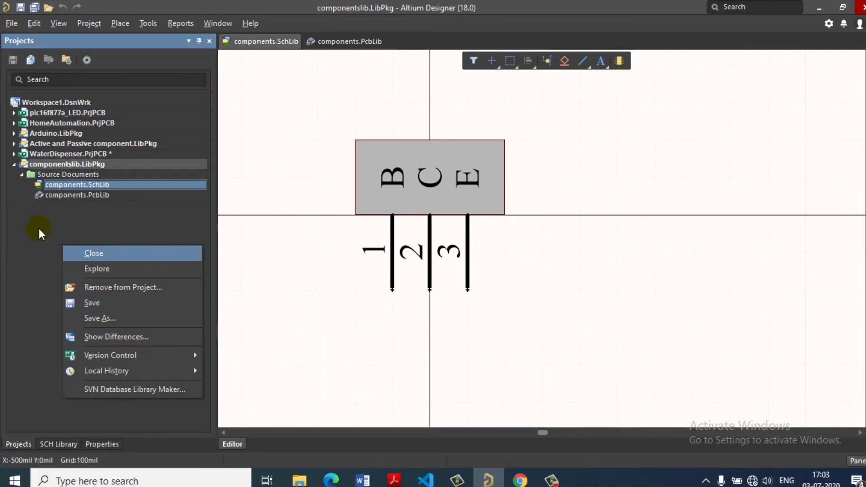
{"action": "right_click", "coordinate": [58, 249]}
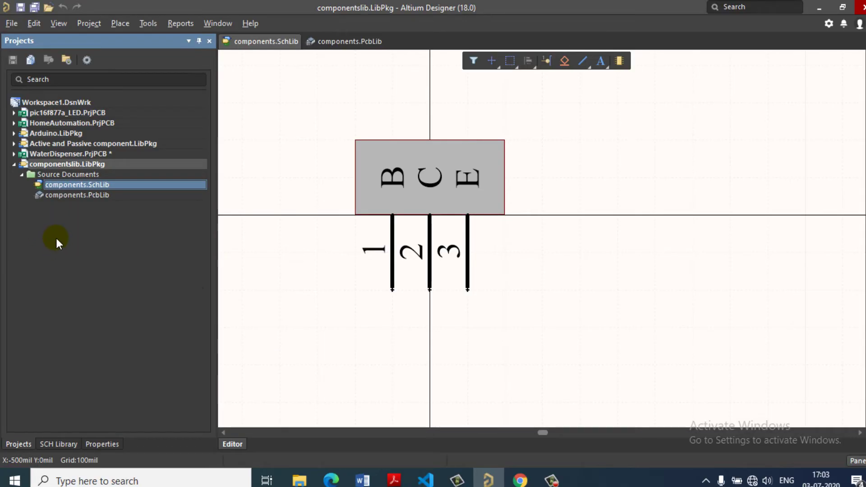
{"action": "right_click", "coordinate": [50, 231]}
{"action": "mouse_move", "coordinate": [104, 347]}
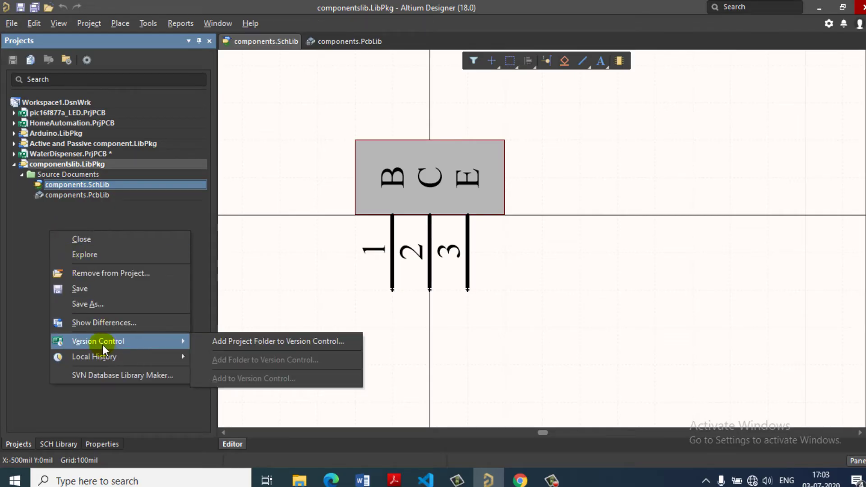
Add a new schematic library to the componentslib.LibPkg project and save it as pic in the altiumlib folder.
{"action": "left_click", "coordinate": [45, 169]}
{"action": "right_click", "coordinate": [51, 162]}
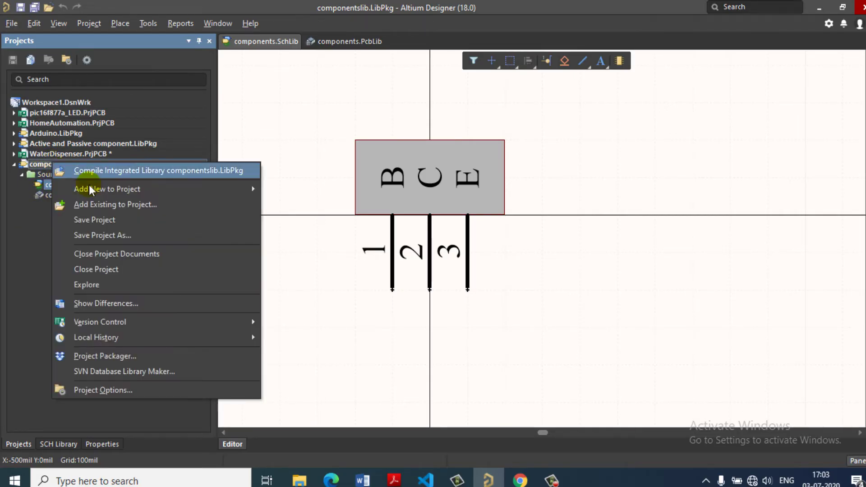
{"action": "mouse_move", "coordinate": [197, 184]}
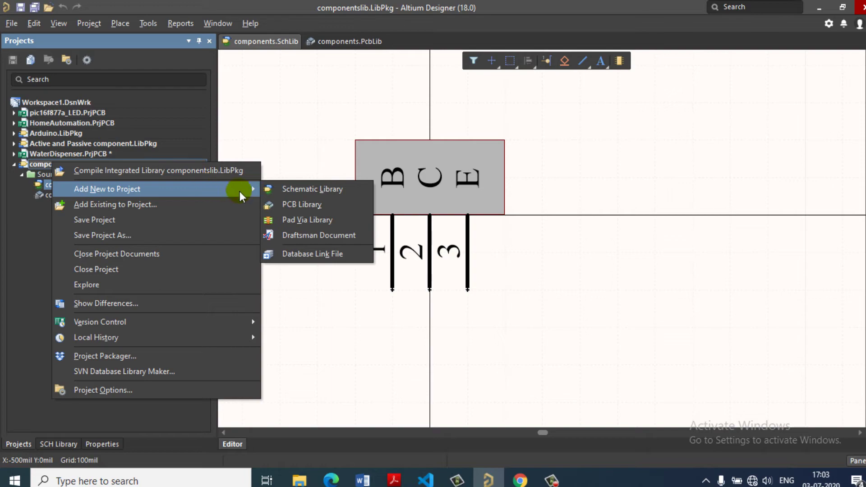
{"action": "left_click", "coordinate": [298, 192]}
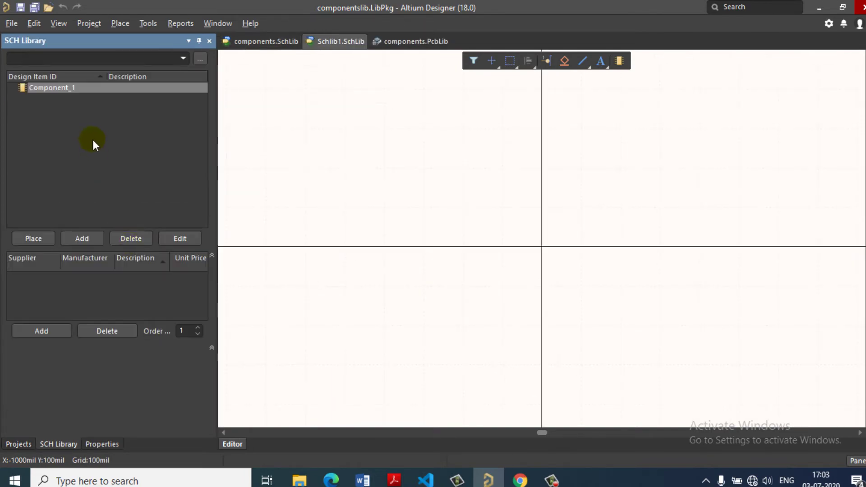
{"action": "left_click", "coordinate": [26, 442]}
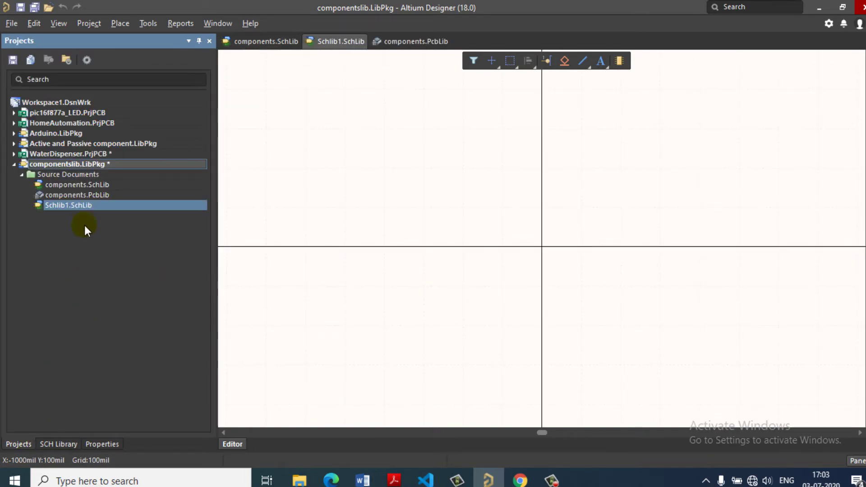
{"action": "right_click", "coordinate": [83, 206]}
{"action": "left_click", "coordinate": [138, 266]}
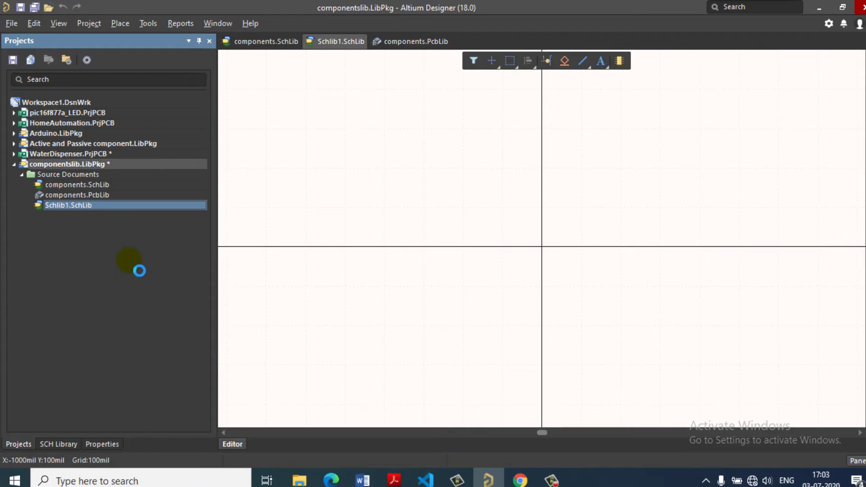
{"action": "type", "text": "p"}
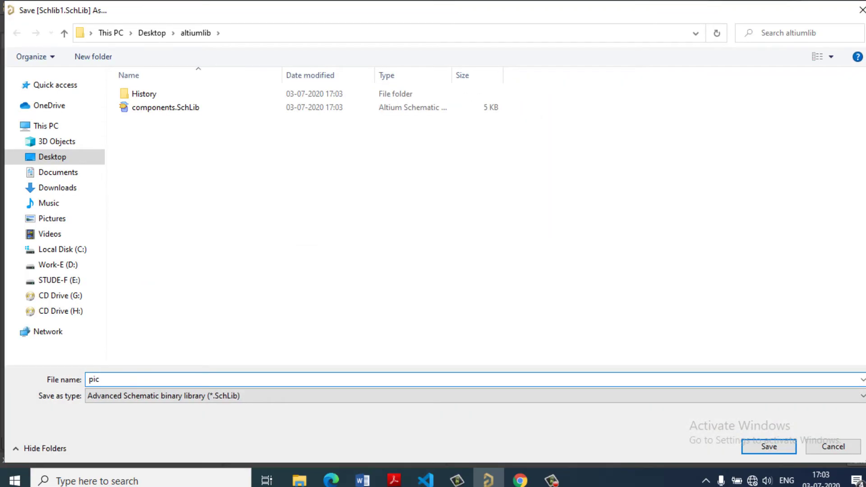
{"action": "type", "text": "ic"}
{"action": "key", "text": "Return"}
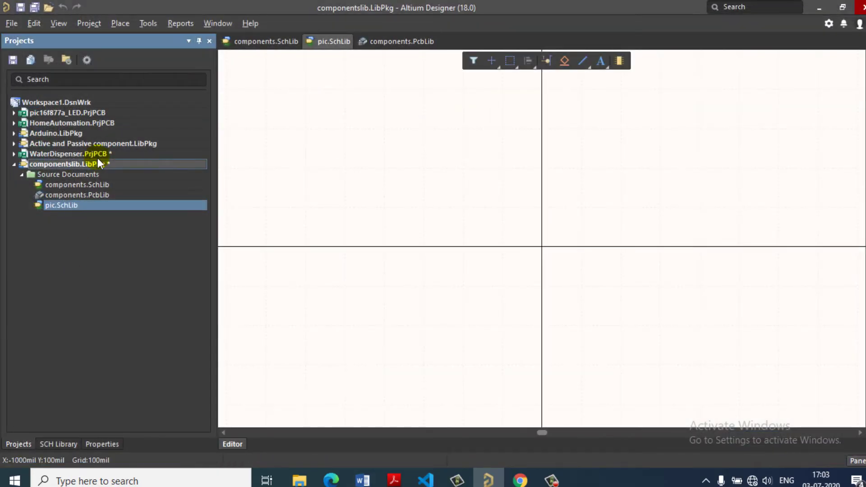
Add a new PCB library to the componentslib.LibPkg project and save it as pic in the altiumlib folder.
{"action": "right_click", "coordinate": [88, 165]}
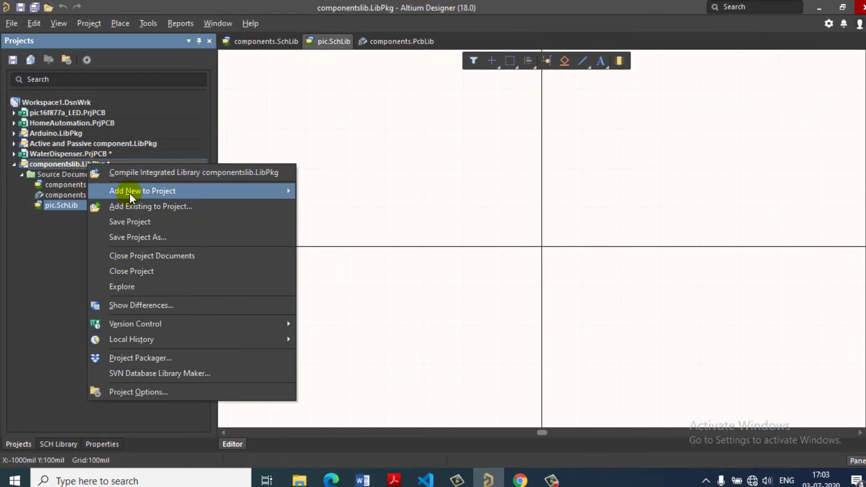
{"action": "mouse_move", "coordinate": [129, 192]}
{"action": "left_click", "coordinate": [326, 207]}
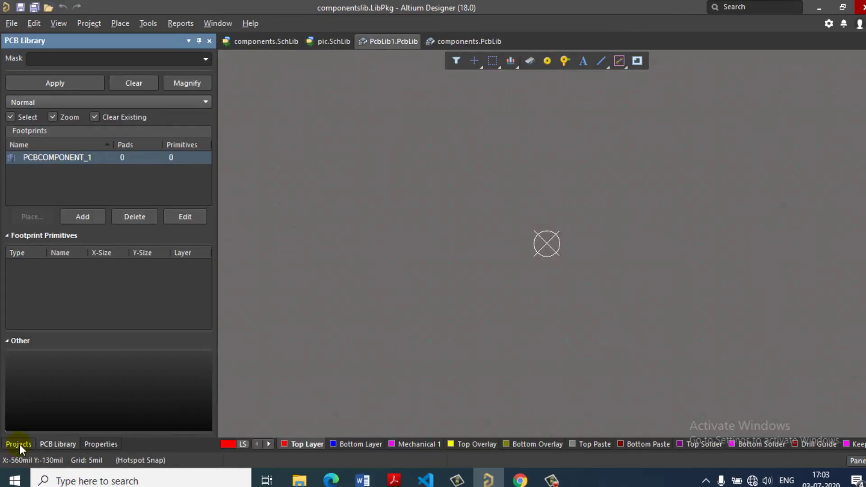
{"action": "left_click", "coordinate": [16, 443]}
{"action": "right_click", "coordinate": [80, 217]}
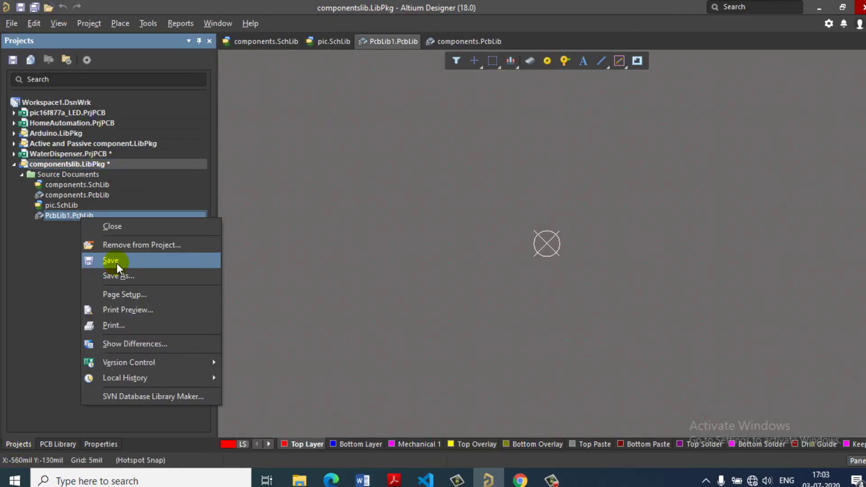
{"action": "left_click", "coordinate": [116, 263]}
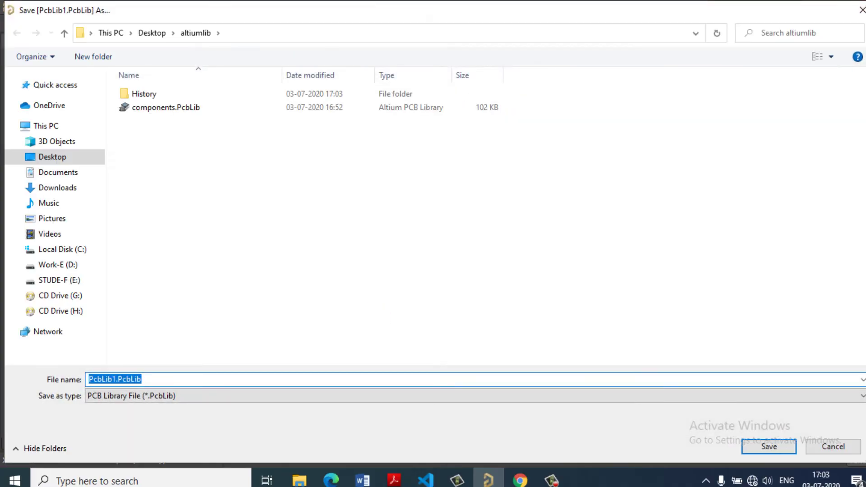
{"action": "type", "text": "pic"}
{"action": "key", "text": "Return"}
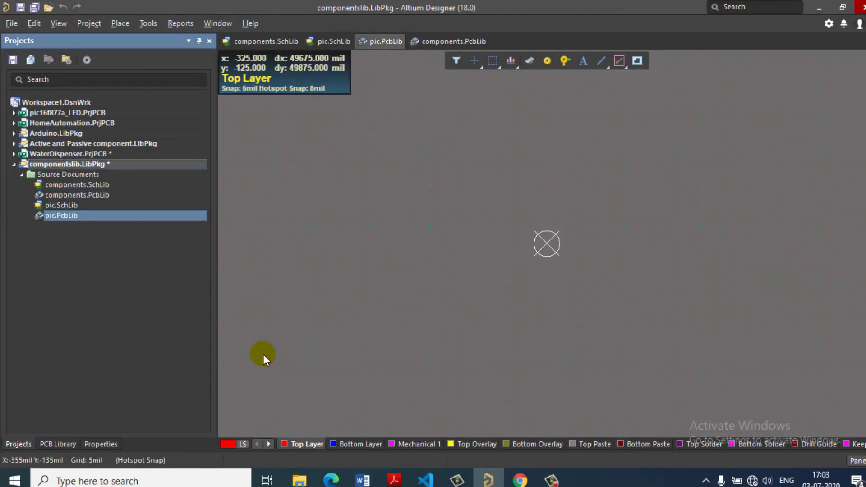
Open pic.SchLib, switch to Chrome and examine the 40-pin PDIP pin diagram in the PIC16F87XA data sheet.
{"action": "double_click", "coordinate": [67, 207]}
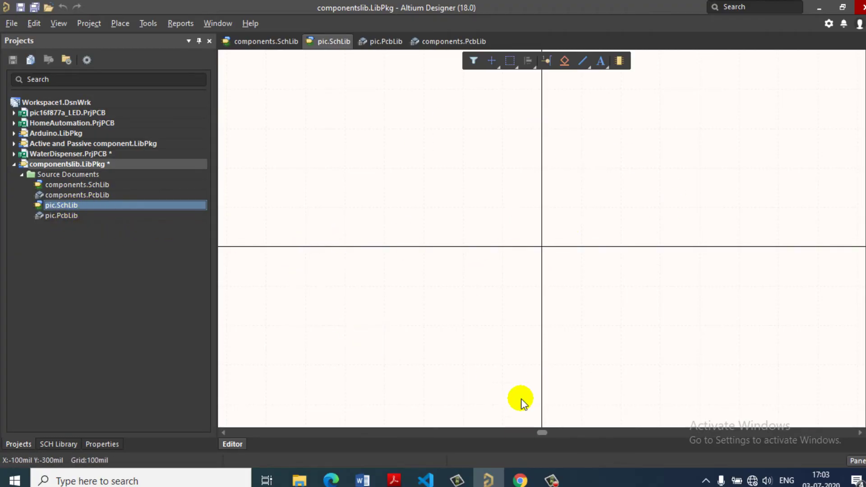
{"action": "left_click", "coordinate": [520, 480]}
{"action": "left_click", "coordinate": [572, 9]}
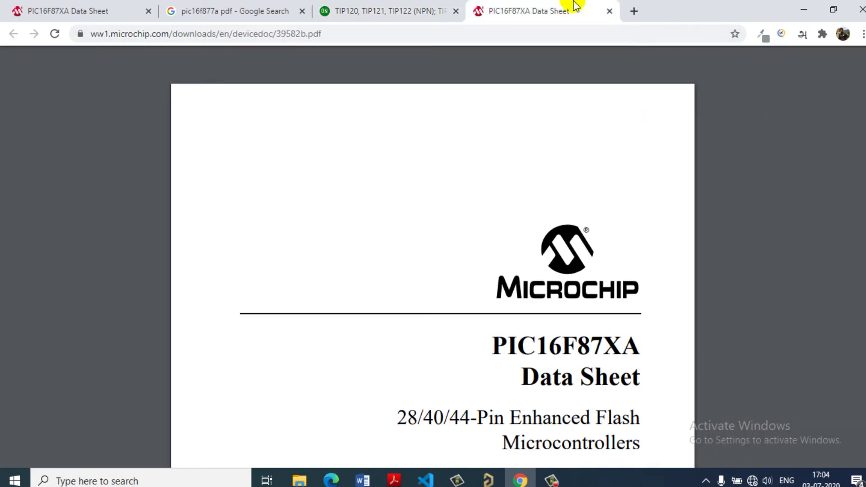
{"action": "scroll", "coordinate": [479, 272], "scroll_direction": "down", "scroll_amount": 20}
{"action": "scroll", "coordinate": [449, 313], "scroll_direction": "down", "scroll_amount": 20}
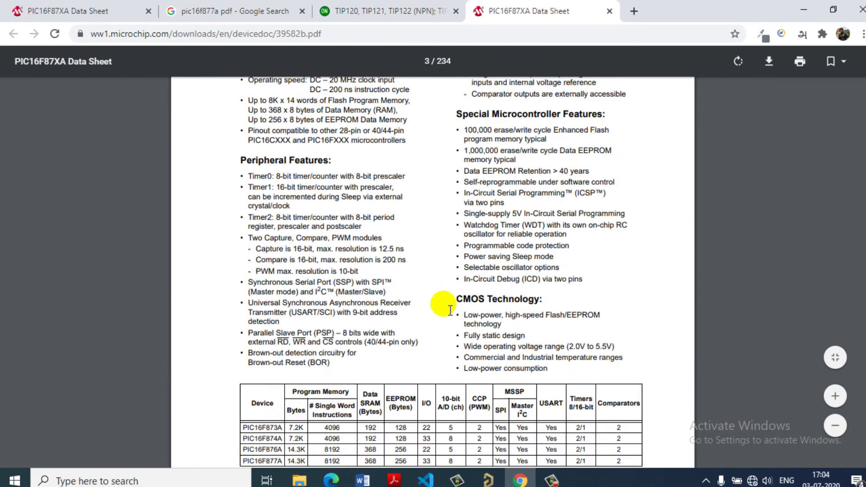
{"action": "scroll", "coordinate": [406, 294], "scroll_direction": "up", "scroll_amount": 5}
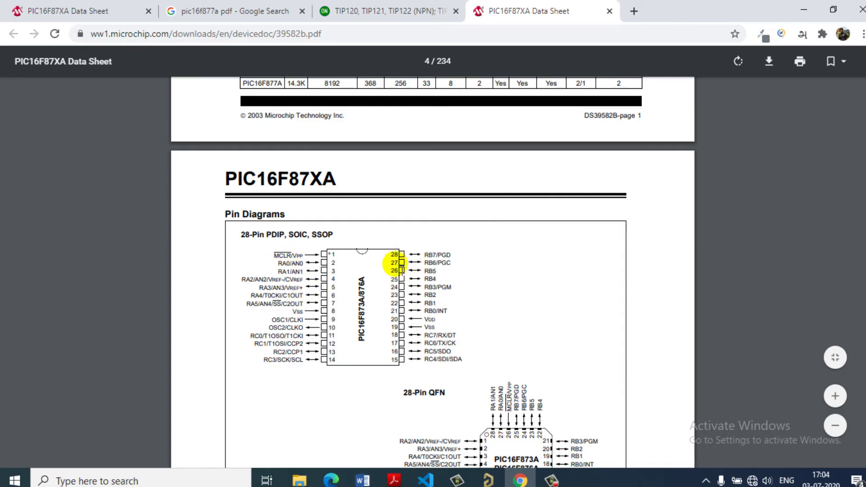
{"action": "scroll", "coordinate": [408, 279], "scroll_direction": "down", "scroll_amount": 18}
{"action": "scroll", "coordinate": [402, 284], "scroll_direction": "up", "scroll_amount": 4}
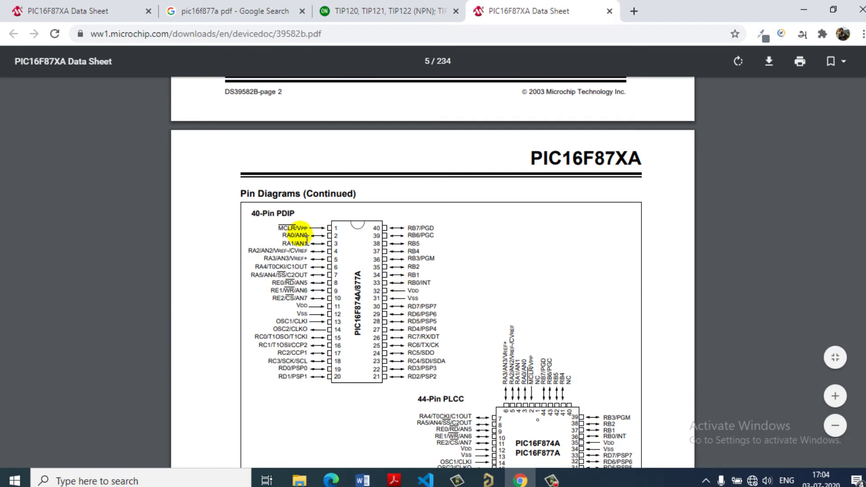
Switch back to Altium Designer and display the component list of pic.SchLib.
{"action": "key", "text": "alt+Tab"}
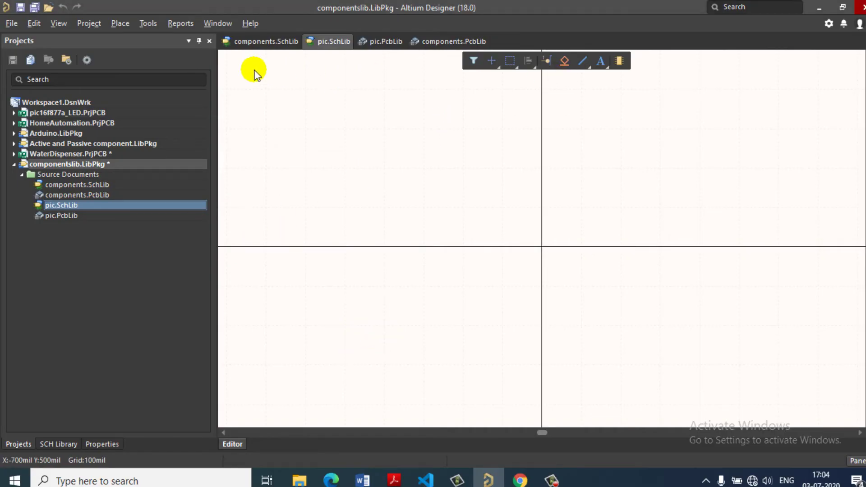
{"action": "left_click", "coordinate": [120, 23]}
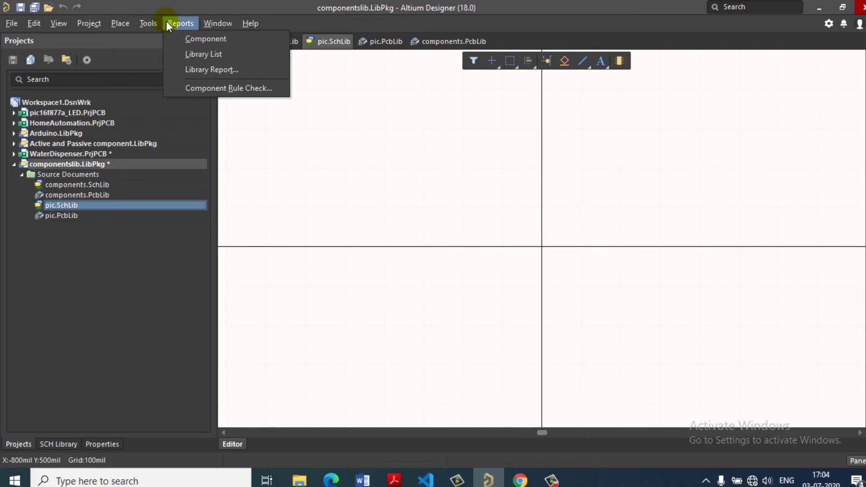
{"action": "mouse_move", "coordinate": [155, 23]}
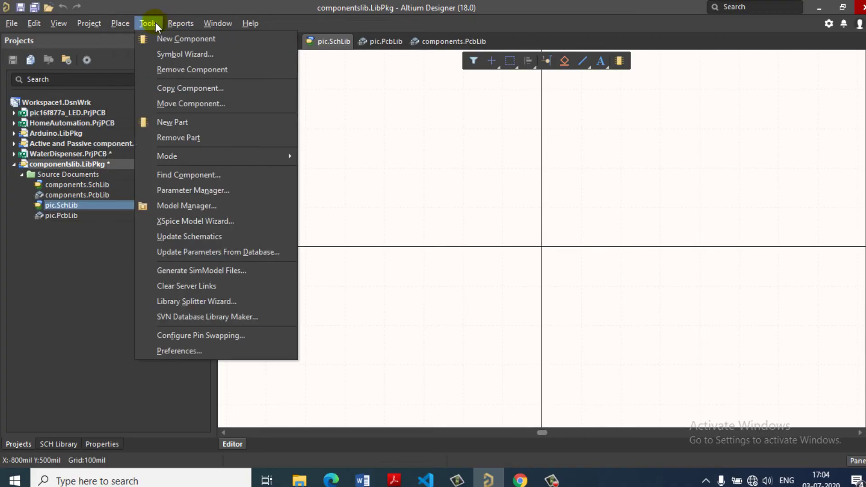
{"action": "left_click", "coordinate": [179, 42]}
{"action": "left_click", "coordinate": [59, 444]}
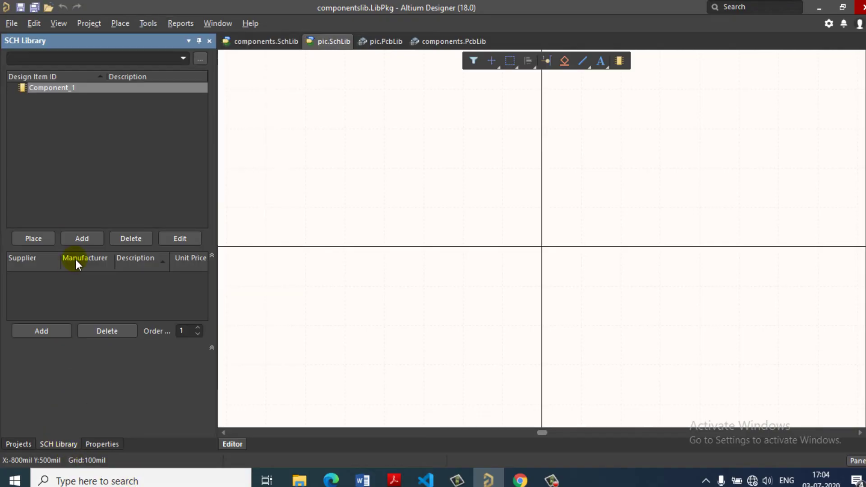
Add Component_2 as a new component in pic.SchLib and delete it again.
{"action": "left_click", "coordinate": [148, 23]}
{"action": "left_click", "coordinate": [176, 38]}
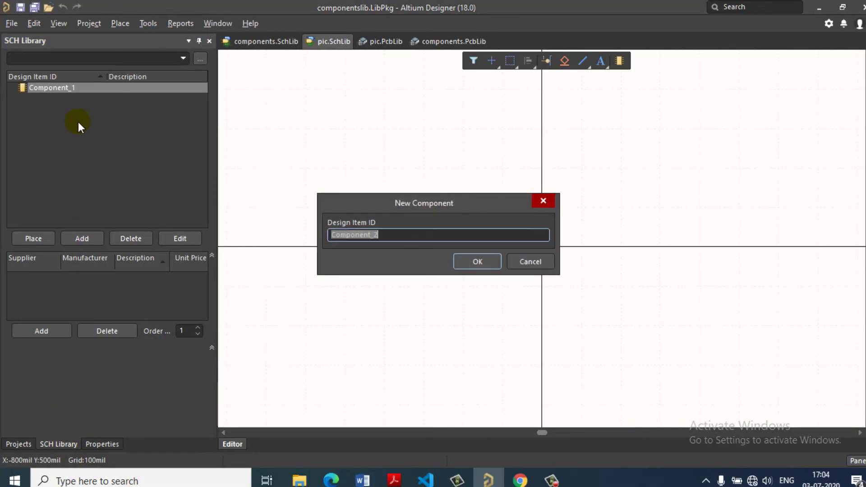
{"action": "left_click", "coordinate": [492, 262]}
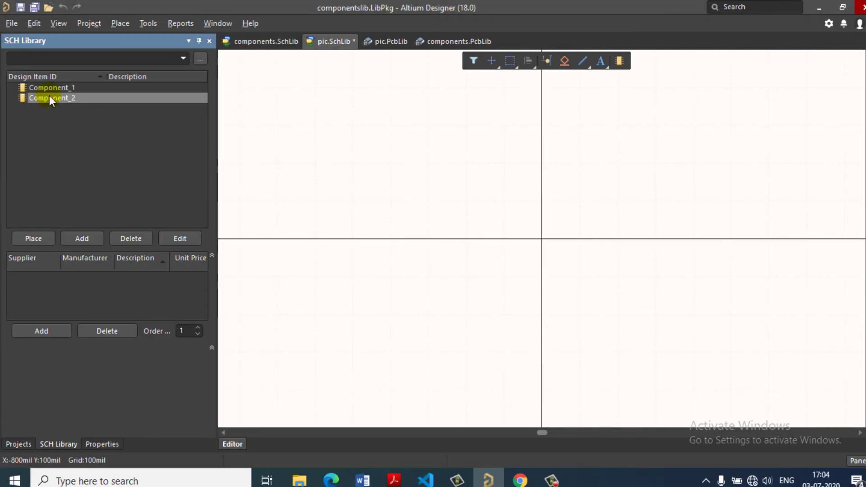
{"action": "left_click", "coordinate": [130, 239]}
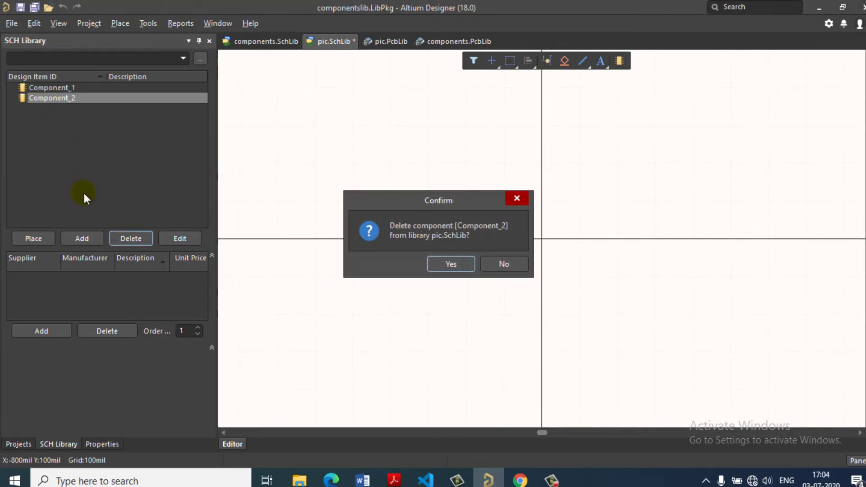
{"action": "left_click", "coordinate": [452, 263]}
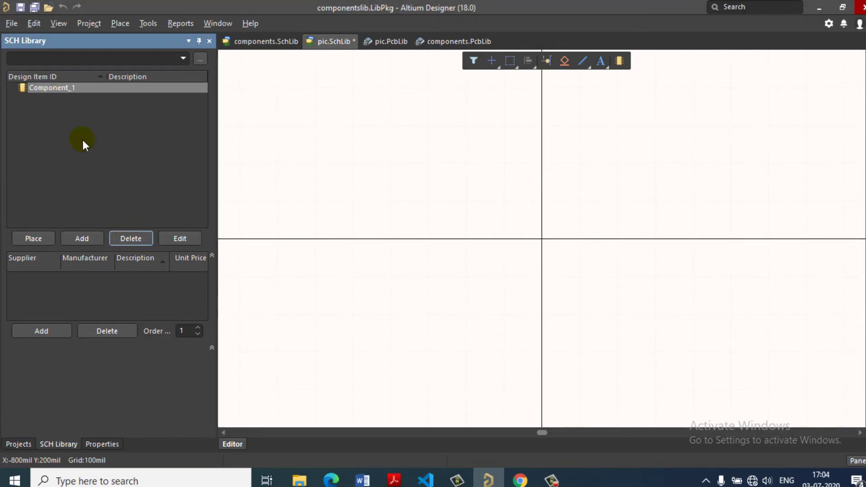
Open the Symbol Wizard for Component_1 and set it to a Dual in-line layout with 40 pins.
{"action": "left_click", "coordinate": [119, 23]}
{"action": "mouse_move", "coordinate": [147, 23]}
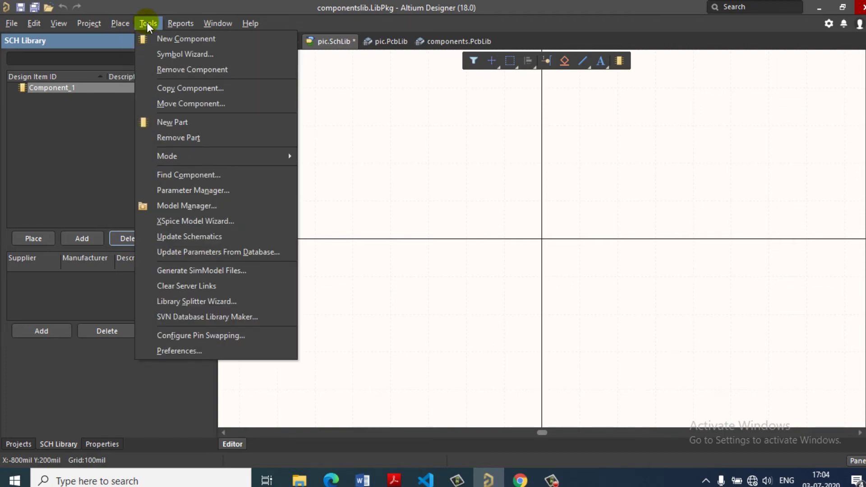
{"action": "left_click", "coordinate": [175, 54]}
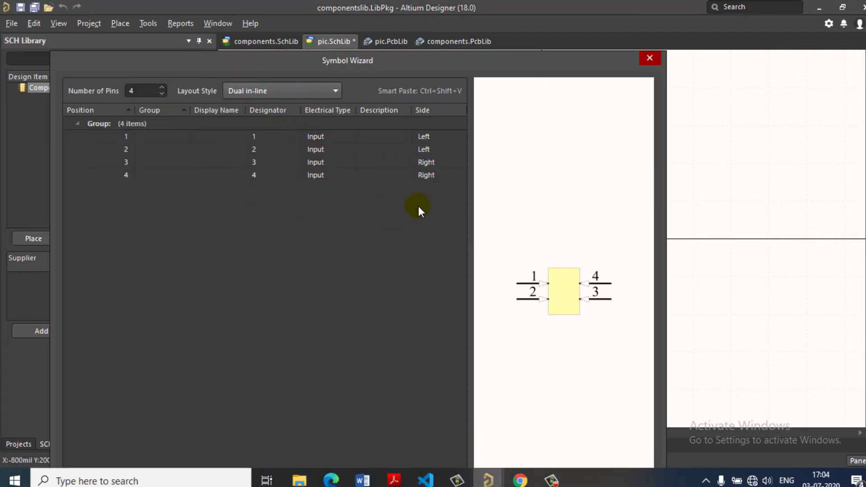
{"action": "left_click", "coordinate": [272, 92]}
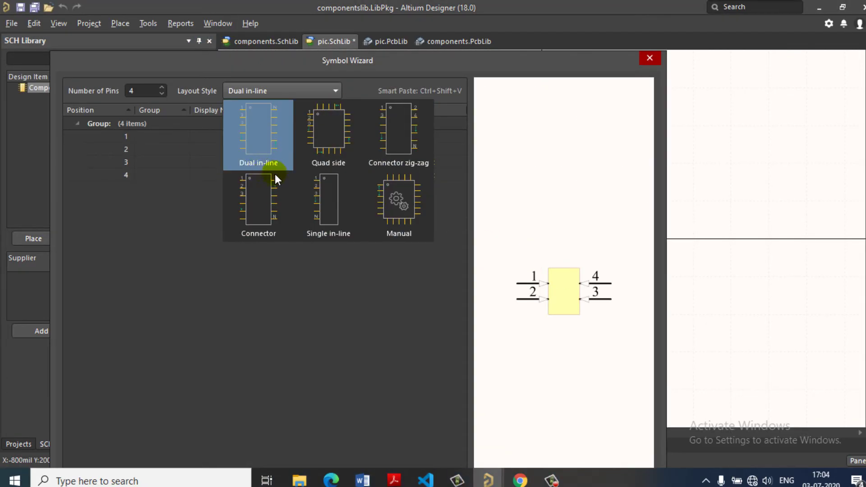
{"action": "left_click", "coordinate": [249, 131]}
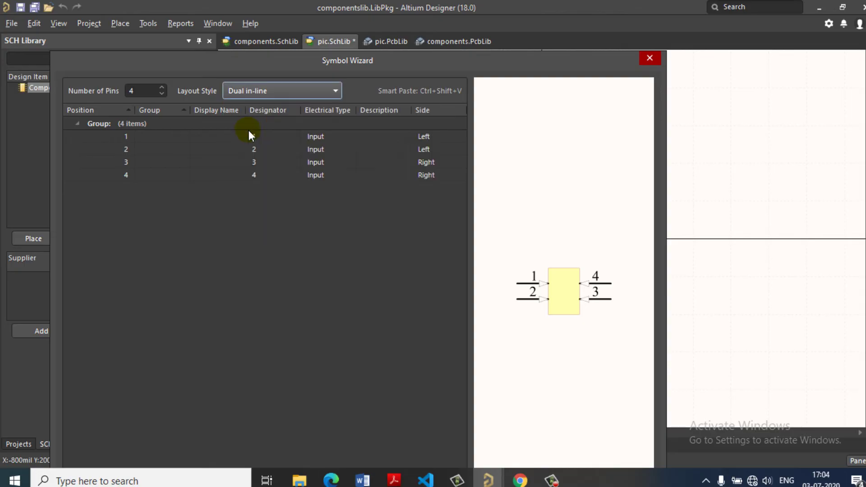
{"action": "left_click", "coordinate": [144, 93]}
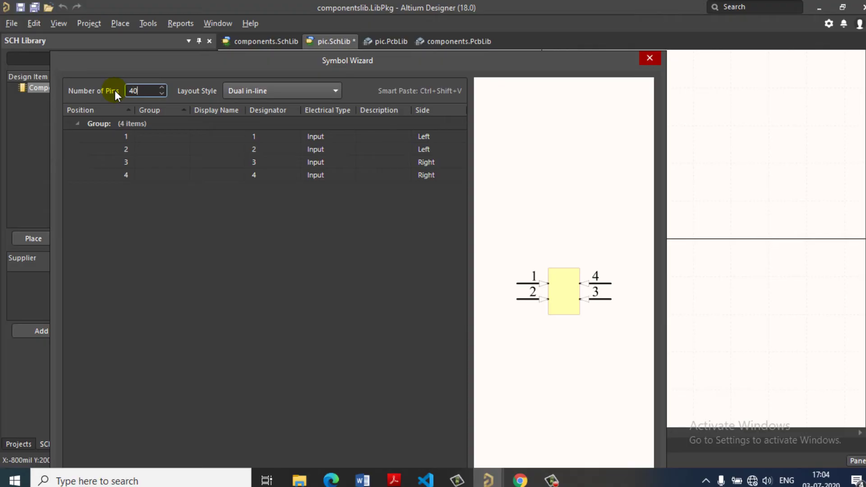
{"action": "type", "text": "0"}
{"action": "key", "text": "Return"}
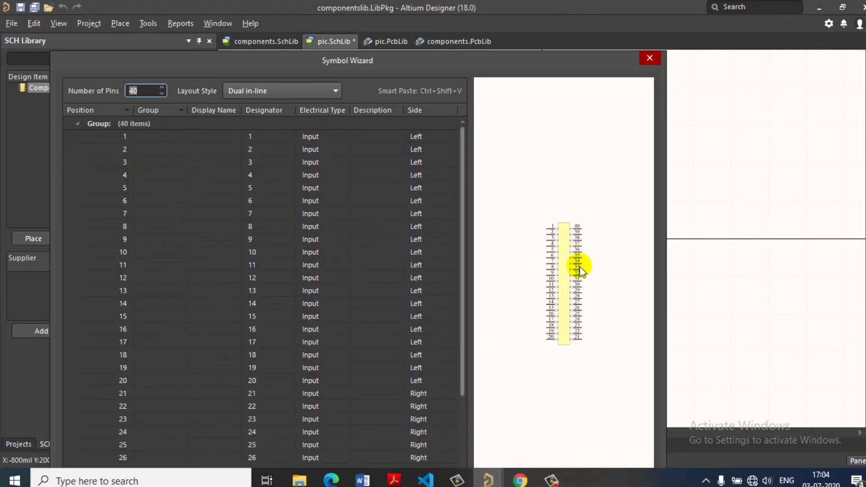
{"action": "scroll", "coordinate": [580, 265], "scroll_direction": "up", "scroll_amount": 3}
{"action": "scroll", "coordinate": [506, 241], "scroll_direction": "down", "scroll_amount": 2}
{"action": "scroll", "coordinate": [535, 238], "scroll_direction": "up", "scroll_amount": 2}
{"action": "scroll", "coordinate": [543, 243], "scroll_direction": "down", "scroll_amount": 1}
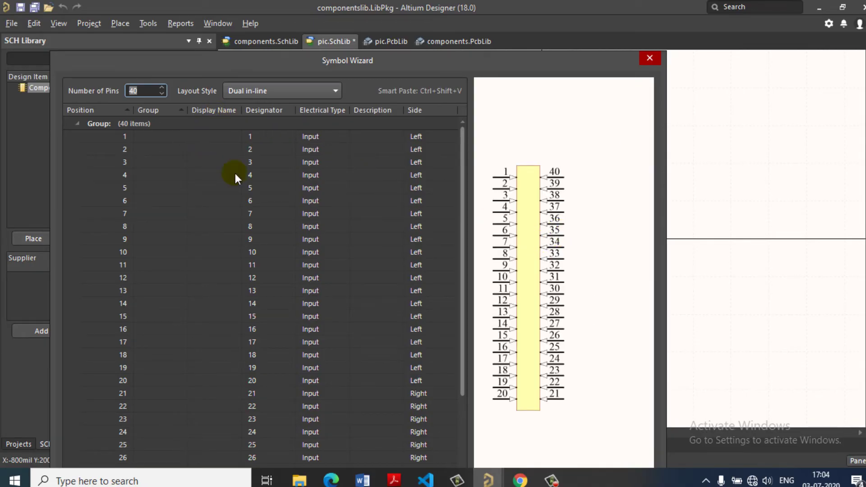
Copy the names of pins 1 to 20 from the data sheet's 40-pin PDIP diagram in Chrome into the Symbol Wizard's display names.
{"action": "left_click", "coordinate": [520, 481]}
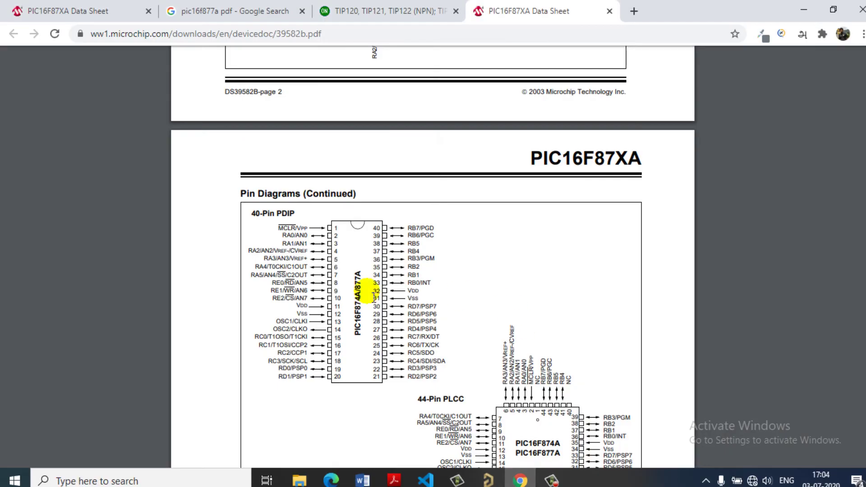
{"action": "left_click_drag", "start_coordinate": [276, 227], "coordinate": [318, 382]}
{"action": "key", "text": "ctrl+c"}
{"action": "key", "text": "alt+Tab"}
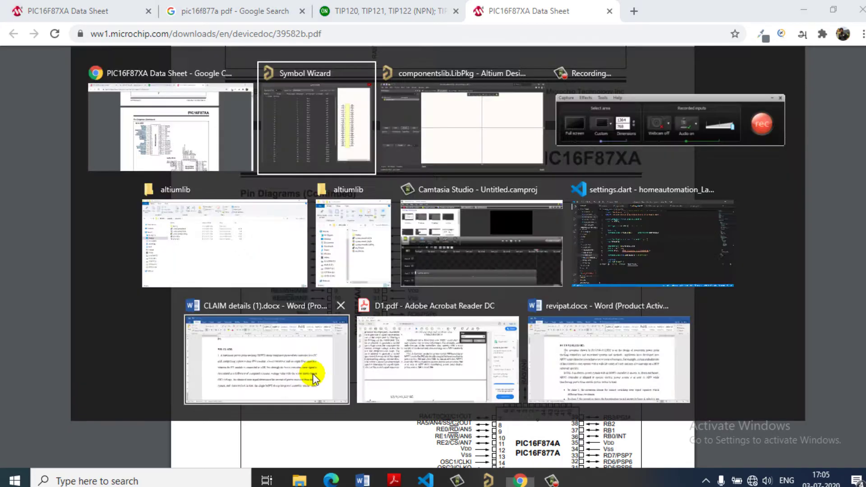
{"action": "left_click", "coordinate": [212, 136]}
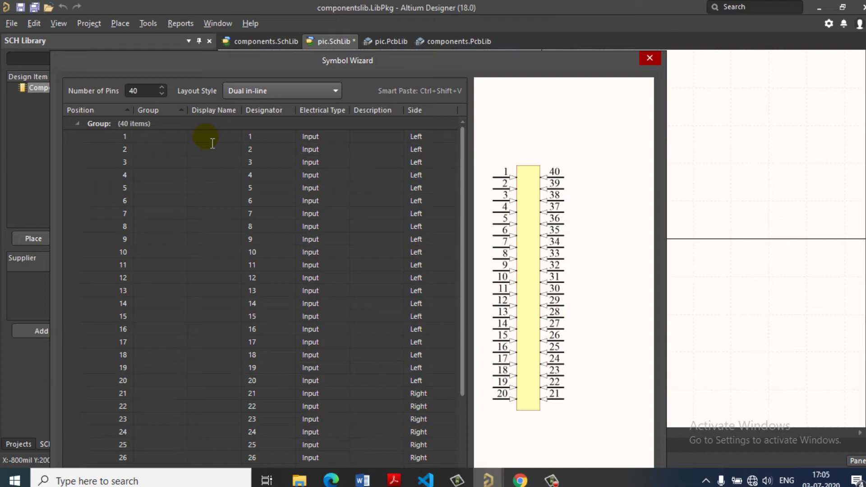
{"action": "key", "text": "ctrl+v"}
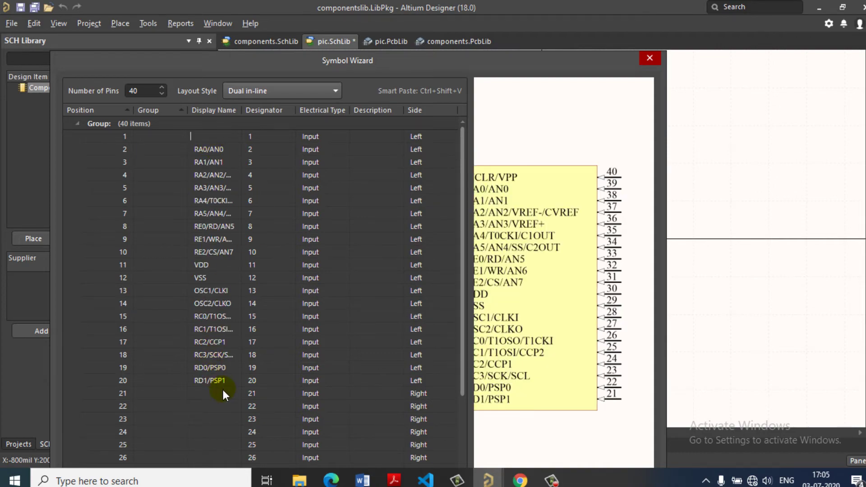
{"action": "scroll", "coordinate": [631, 224], "scroll_direction": "down", "scroll_amount": 3}
{"action": "scroll", "coordinate": [536, 267], "scroll_direction": "up", "scroll_amount": 3}
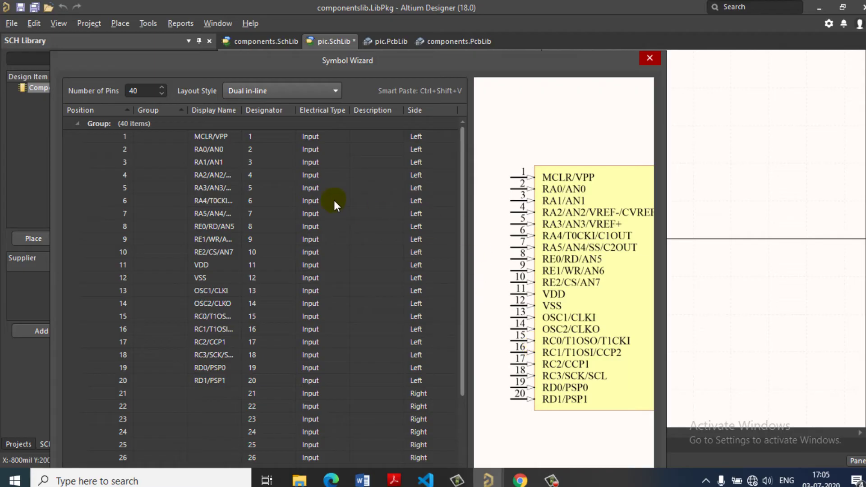
Fill in the display names of pins 21 to 40 from the PDIP diagram in Chrome, starting with RD2/PSP2 for pin 21.
{"action": "scroll", "coordinate": [335, 202], "scroll_direction": "down", "scroll_amount": 4}
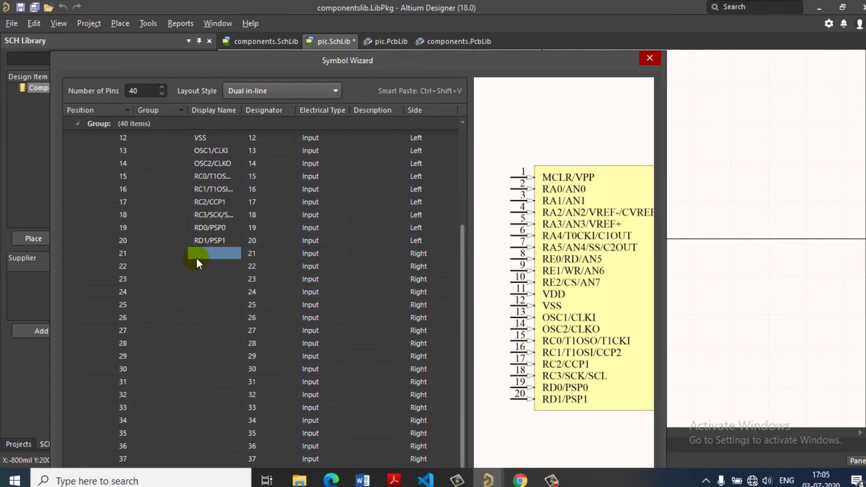
{"action": "left_click", "coordinate": [197, 255]}
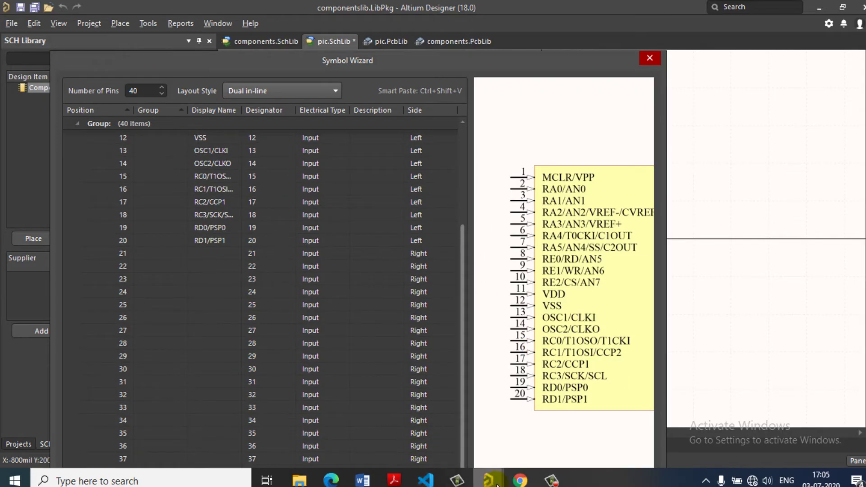
{"action": "left_click", "coordinate": [519, 480]}
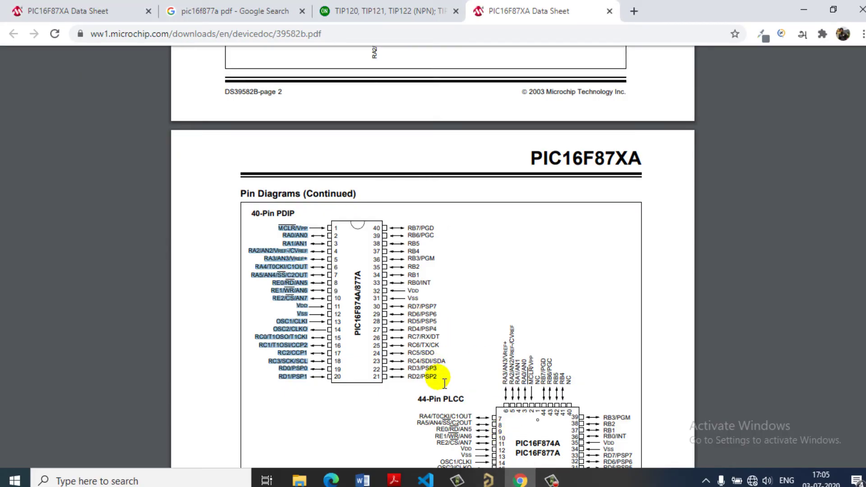
{"action": "left_click_drag", "start_coordinate": [446, 383], "coordinate": [372, 234]}
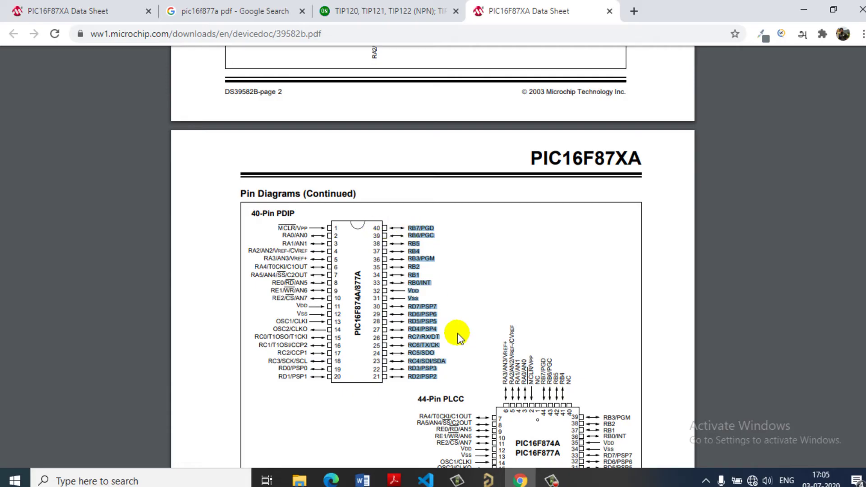
{"action": "left_click_drag", "start_coordinate": [444, 377], "coordinate": [415, 382]}
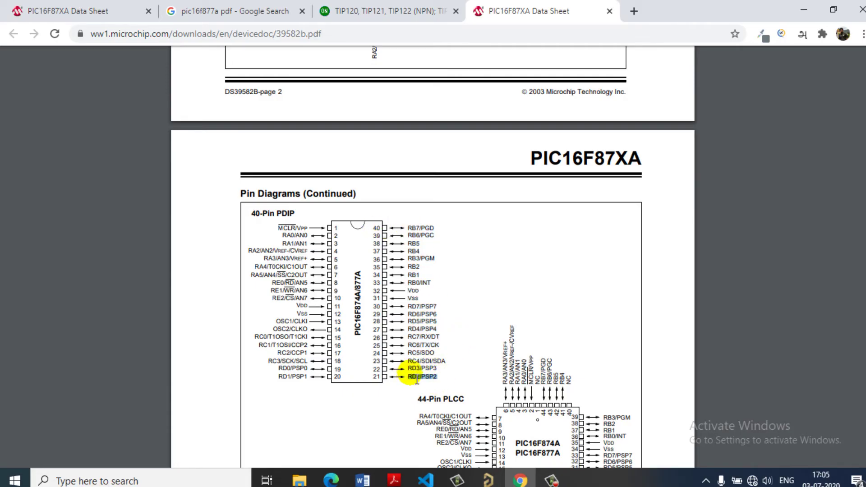
{"action": "key", "text": "alt+Tab"}
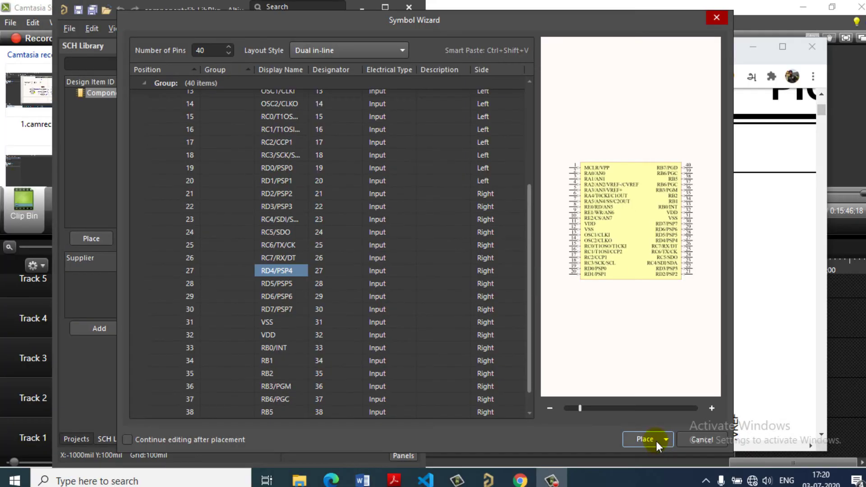
Place the generated 40-pin symbol into Component_1 of pic.SchLib and maximize the Altium Designer window.
{"action": "left_click", "coordinate": [657, 440]}
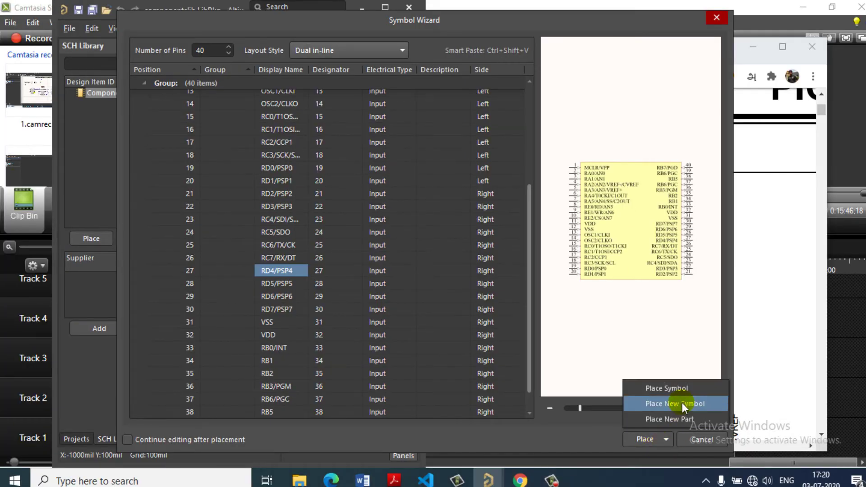
{"action": "left_click", "coordinate": [675, 387]}
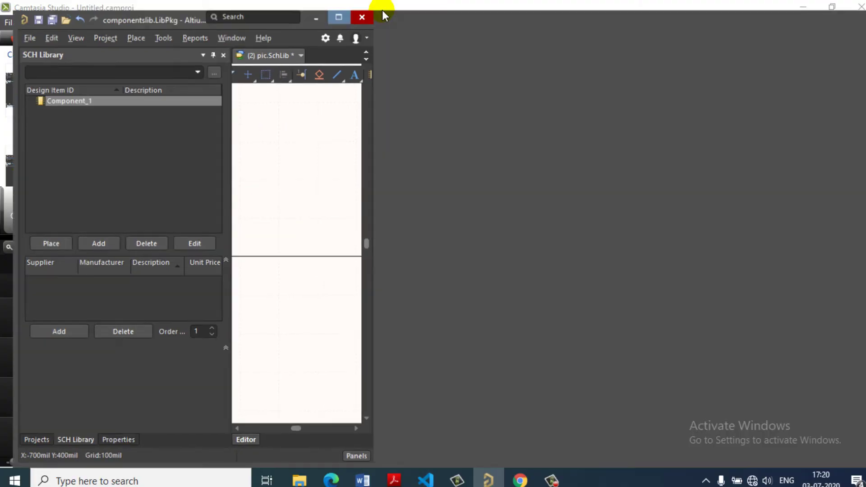
{"action": "left_click", "coordinate": [338, 17]}
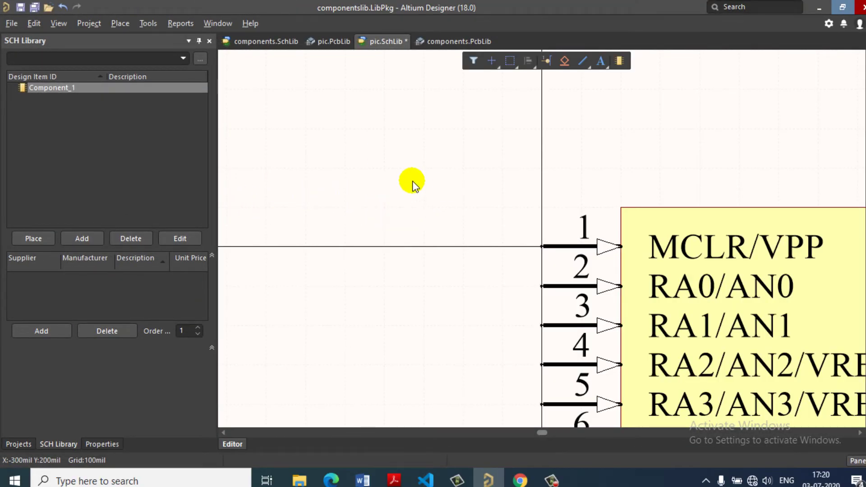
{"action": "scroll", "coordinate": [394, 195], "scroll_direction": "down", "scroll_amount": 3, "text": "ctrl"}
{"action": "scroll", "coordinate": [394, 195], "scroll_direction": "down", "scroll_amount": 2, "text": "ctrl"}
{"action": "scroll", "coordinate": [477, 283], "scroll_direction": "up", "scroll_amount": 2, "text": "ctrl"}
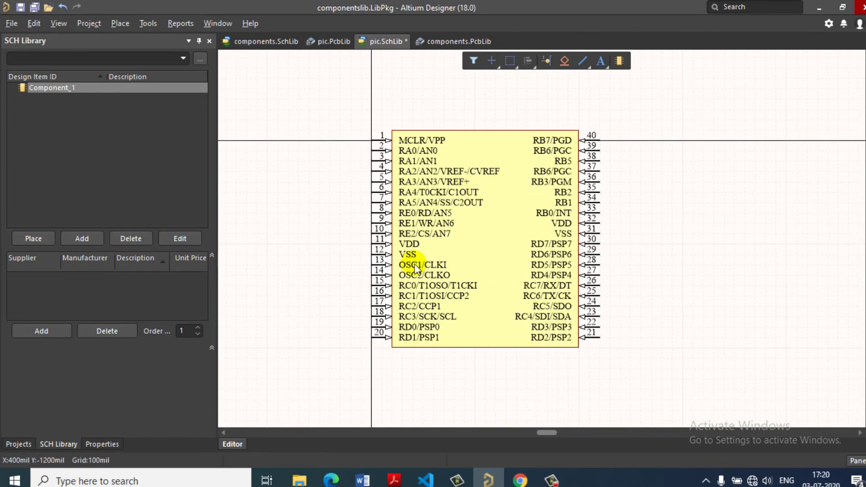
Set the Design Item ID of Component_1 to pic16f877a.
{"action": "double_click", "coordinate": [37, 86]}
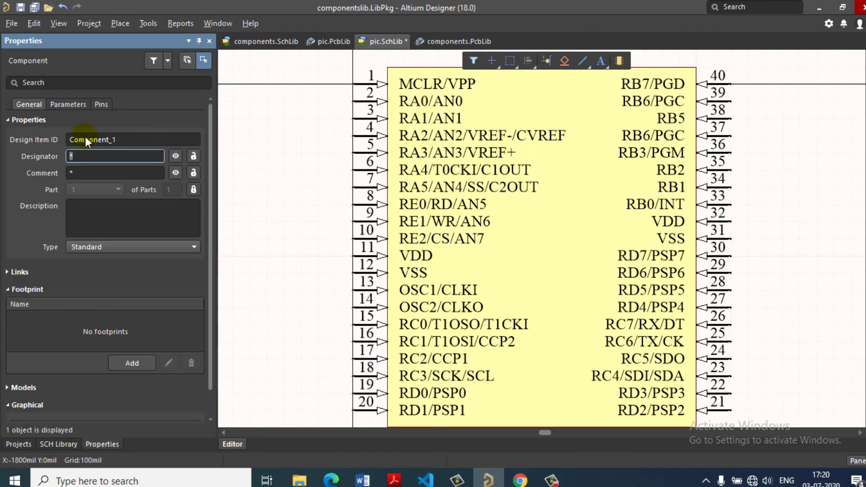
{"action": "left_click", "coordinate": [129, 141]}
{"action": "type", "text": "pic16f877a"}
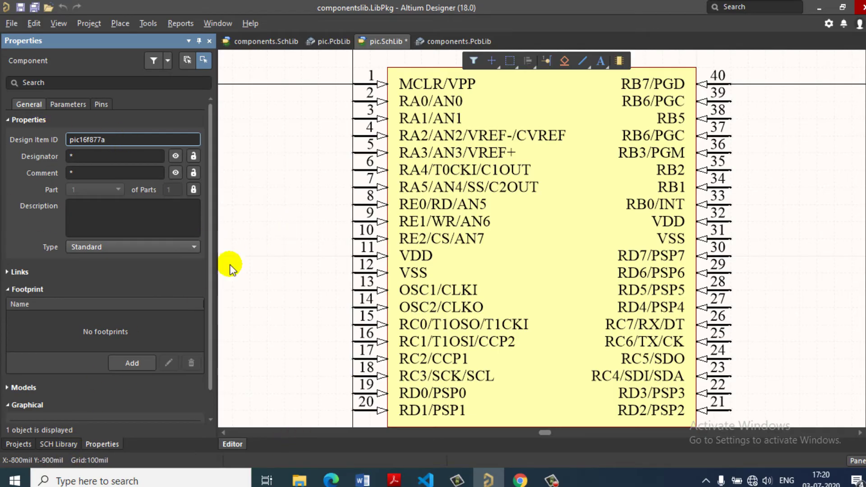
{"action": "key", "text": "Return"}
{"action": "left_click", "coordinate": [257, 209]}
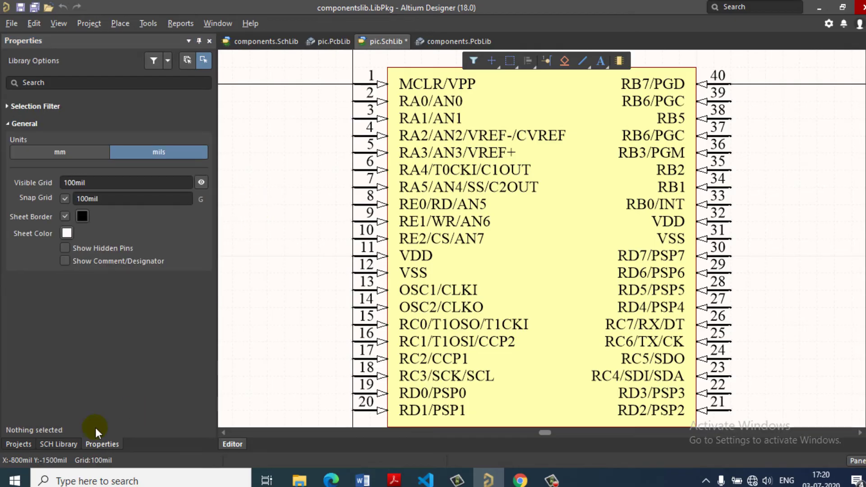
Save pic.SchLib and open pic.PcbLib from the componentslib.LibPkg project.
{"action": "left_click", "coordinate": [18, 444]}
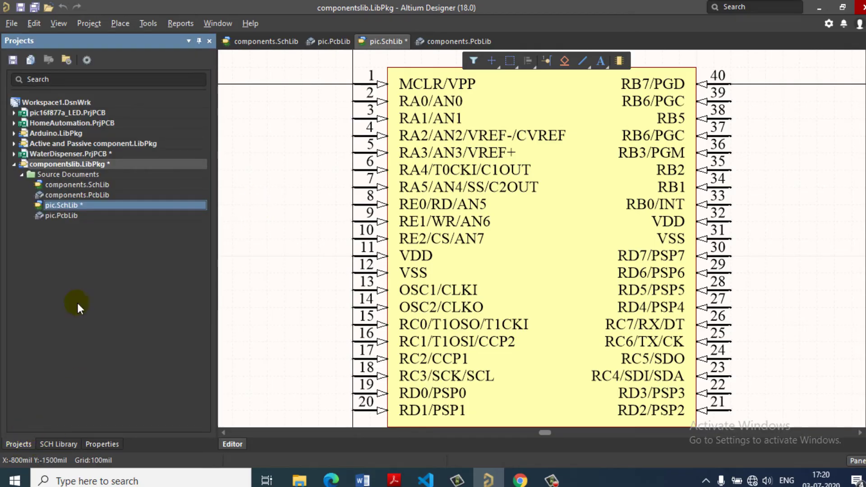
{"action": "key", "text": "ctrl+s"}
{"action": "left_click", "coordinate": [57, 215]}
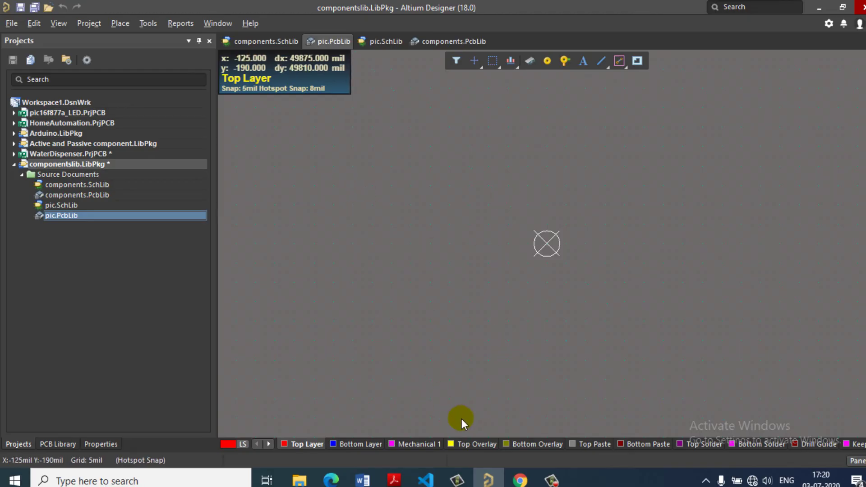
Switch to Chrome and find the 40-lead plastic dual in-line package drawing on page 213 of the PIC16F87XA data sheet.
{"action": "left_click", "coordinate": [514, 483]}
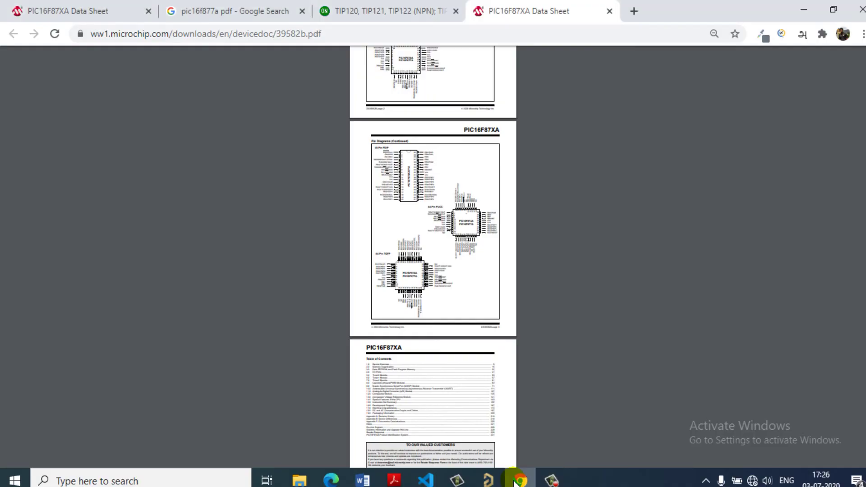
{"action": "left_click_drag", "start_coordinate": [863, 84], "coordinate": [863, 464]}
{"action": "scroll", "coordinate": [433, 270], "scroll_direction": "up", "scroll_amount": 10}
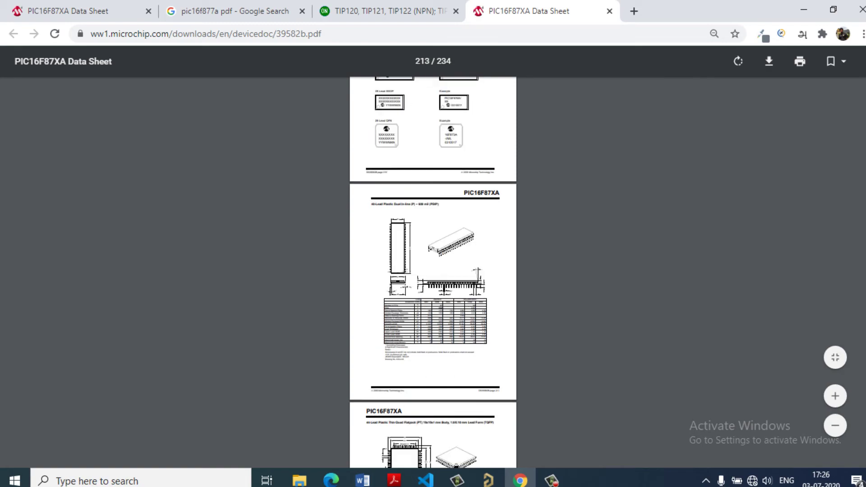
{"action": "scroll", "coordinate": [430, 309], "scroll_direction": "up", "scroll_amount": 1, "text": "ctrl"}
{"action": "scroll", "coordinate": [435, 310], "scroll_direction": "up", "scroll_amount": 2, "text": "ctrl"}
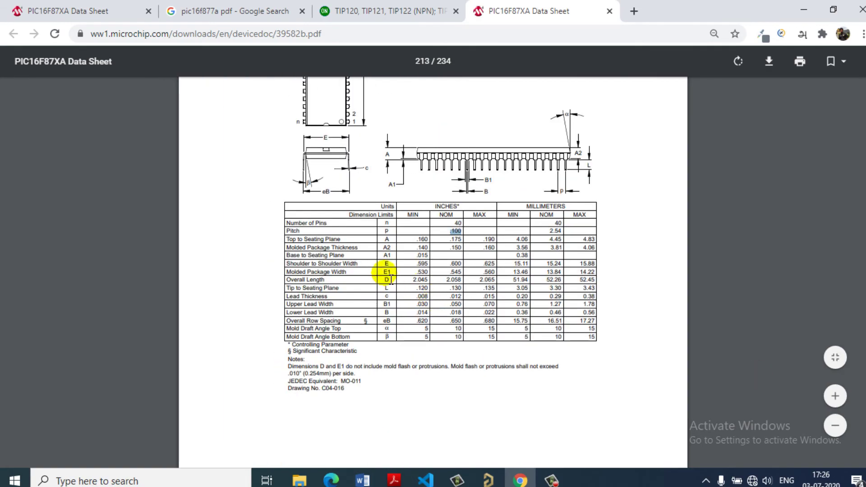
Examine the pin pitch and shoulder-to-shoulder width in the 40-lead package drawing and its dimension table.
{"action": "scroll", "coordinate": [655, 246], "scroll_direction": "up", "scroll_amount": 2}
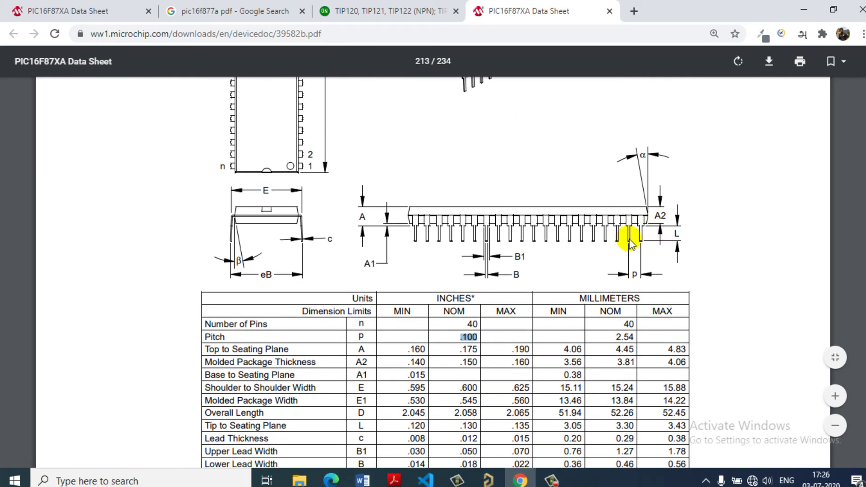
{"action": "scroll", "coordinate": [637, 247], "scroll_direction": "down", "scroll_amount": 3}
{"action": "left_click_drag", "start_coordinate": [415, 221], "coordinate": [629, 215]}
{"action": "double_click", "coordinate": [625, 209]}
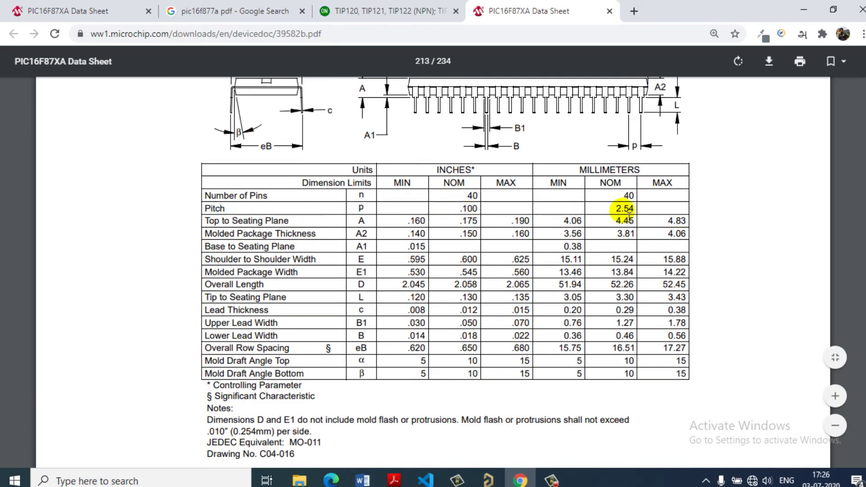
{"action": "scroll", "coordinate": [567, 235], "scroll_direction": "up", "scroll_amount": 4}
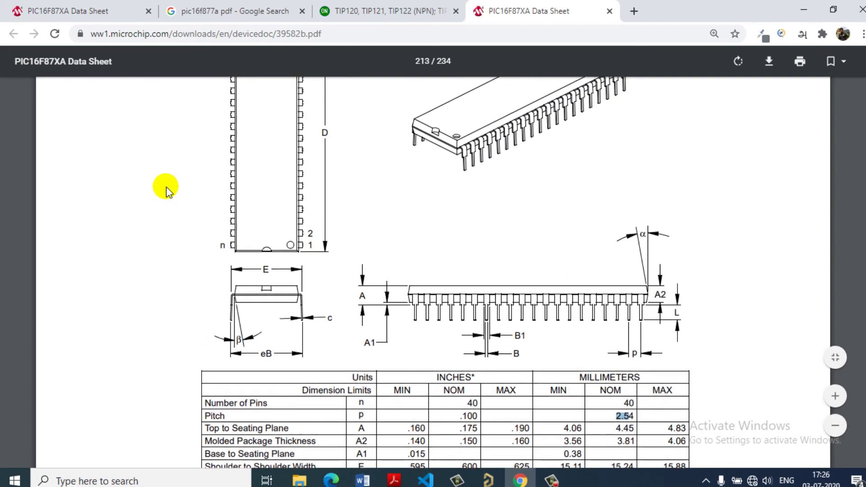
{"action": "scroll", "coordinate": [253, 278], "scroll_direction": "up", "scroll_amount": 1}
{"action": "scroll", "coordinate": [224, 245], "scroll_direction": "down", "scroll_amount": 3}
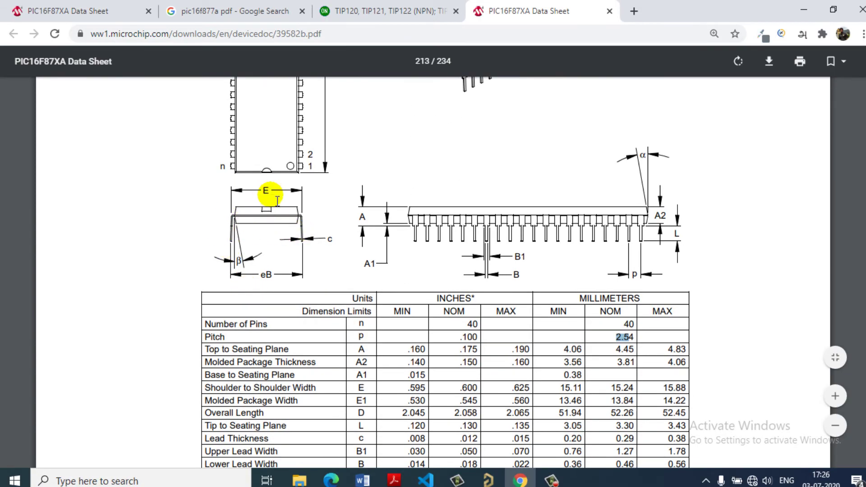
{"action": "scroll", "coordinate": [328, 188], "scroll_direction": "down", "scroll_amount": 3}
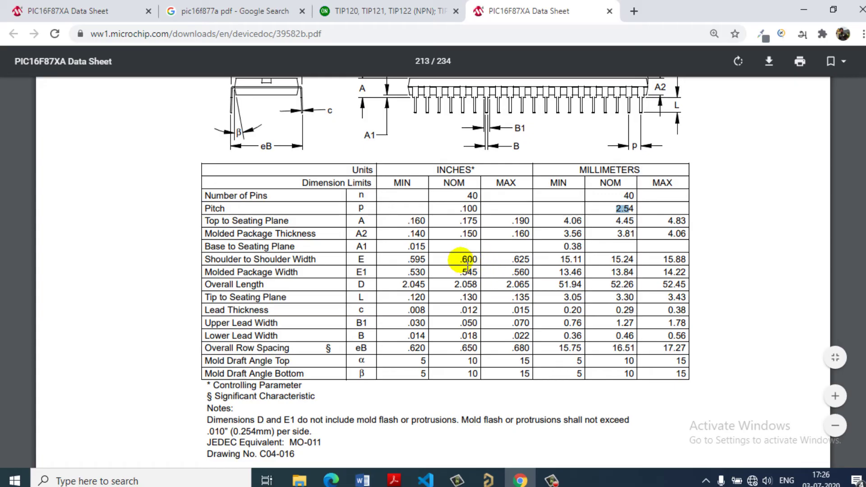
Check the nominal shoulder-to-shoulder width in both millimetres and inches in the package dimension table.
{"action": "left_click_drag", "start_coordinate": [616, 260], "coordinate": [629, 260]}
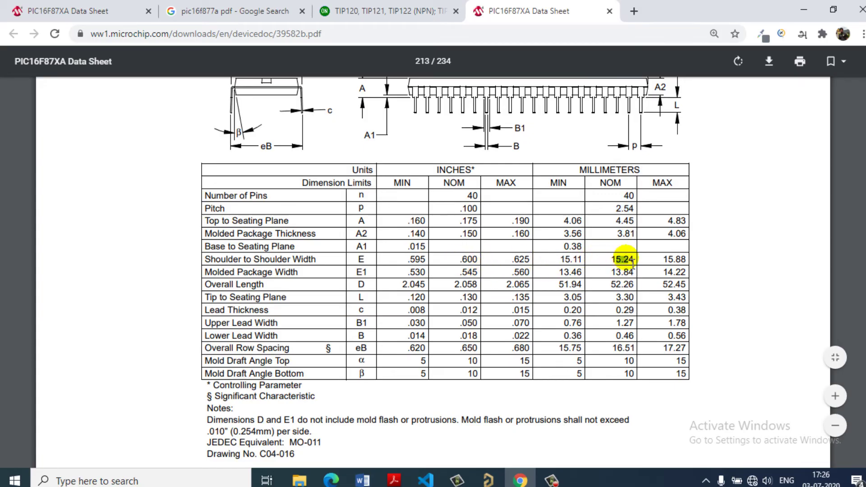
{"action": "left_click_drag", "start_coordinate": [408, 261], "coordinate": [468, 264]}
{"action": "left_click", "coordinate": [468, 264]}
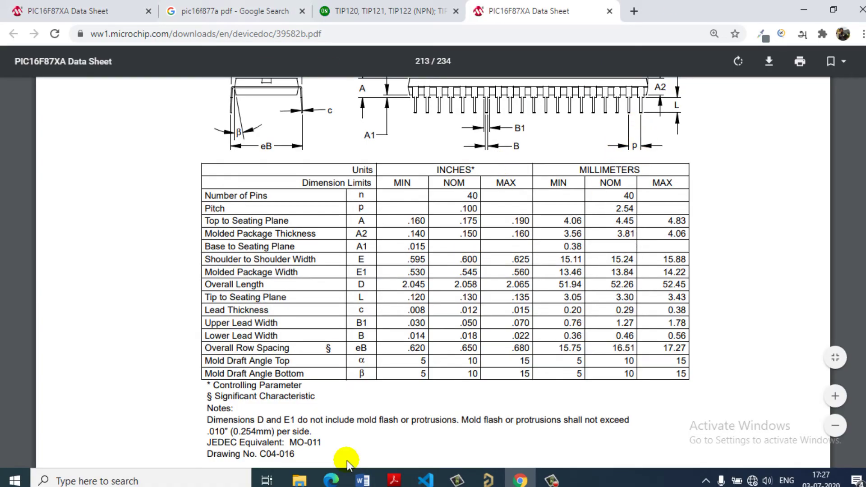
Switch to Altium Designer and start the Footprint Wizard for pic.PcbLib.
{"action": "left_click", "coordinate": [488, 479]}
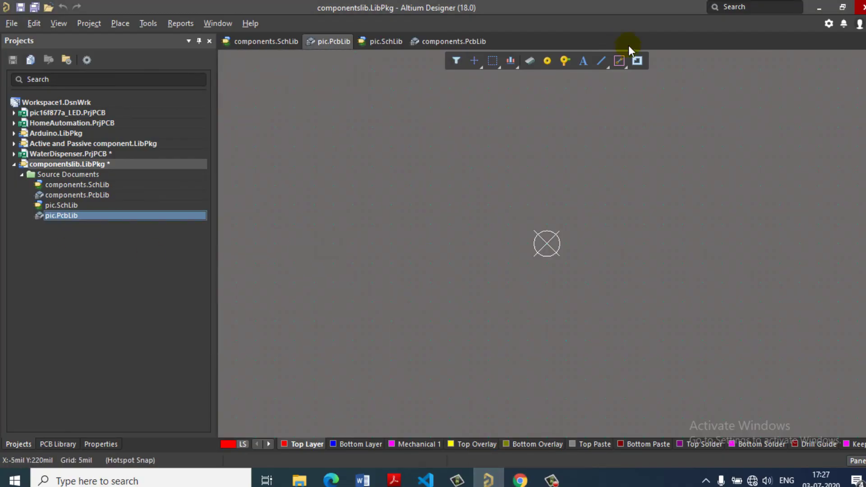
{"action": "left_click", "coordinate": [546, 60]}
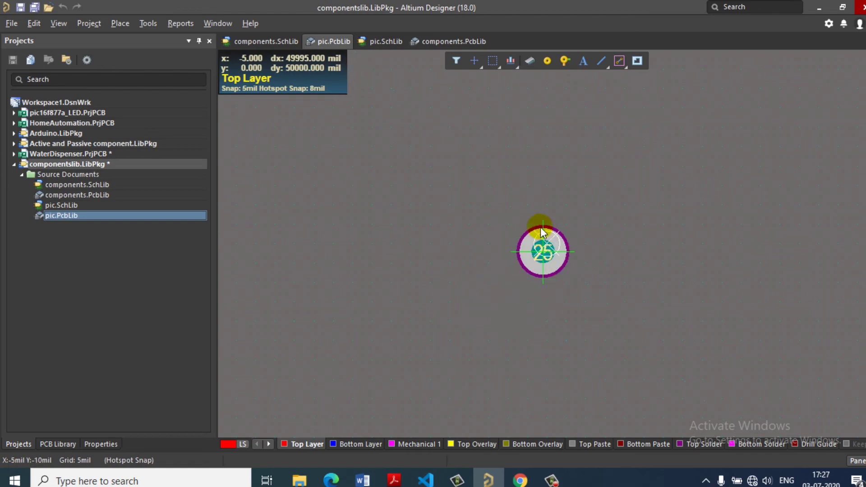
{"action": "key", "text": "Escape"}
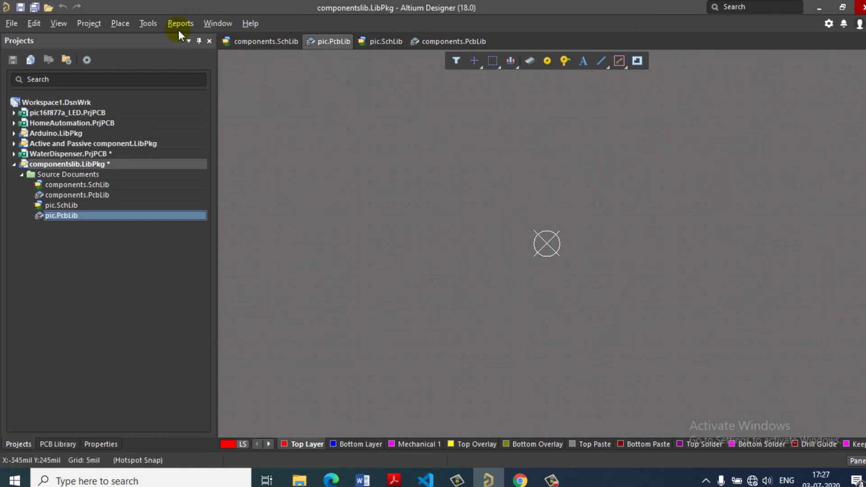
{"action": "left_click", "coordinate": [143, 24]}
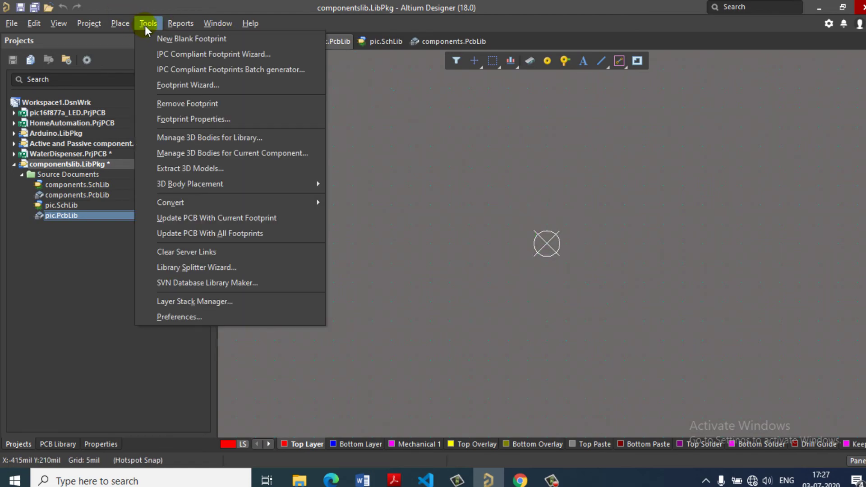
{"action": "left_click", "coordinate": [177, 86]}
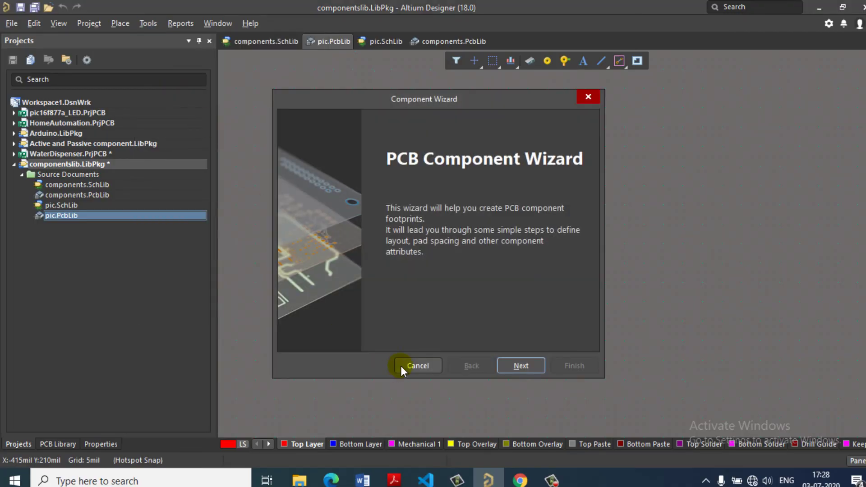
Choose the Dual In-line Packages (DIP) pattern with Imperial (mil) units for the new footprint.
{"action": "left_click", "coordinate": [519, 365]}
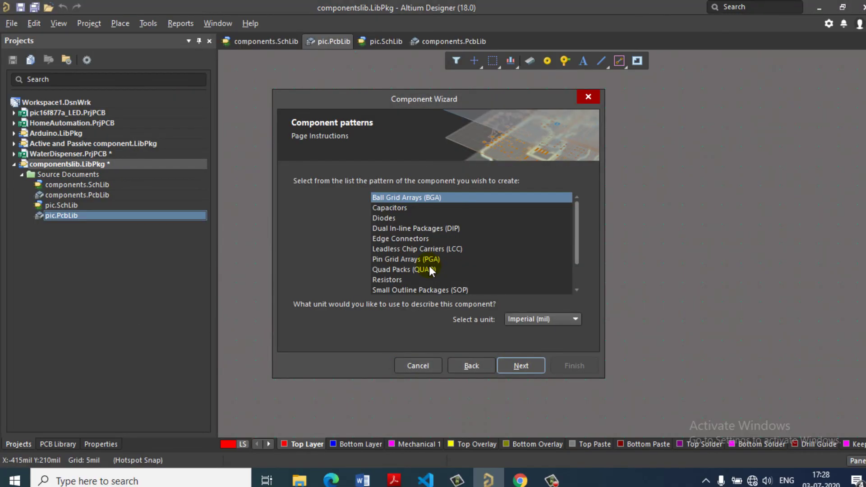
{"action": "left_click", "coordinate": [436, 229]}
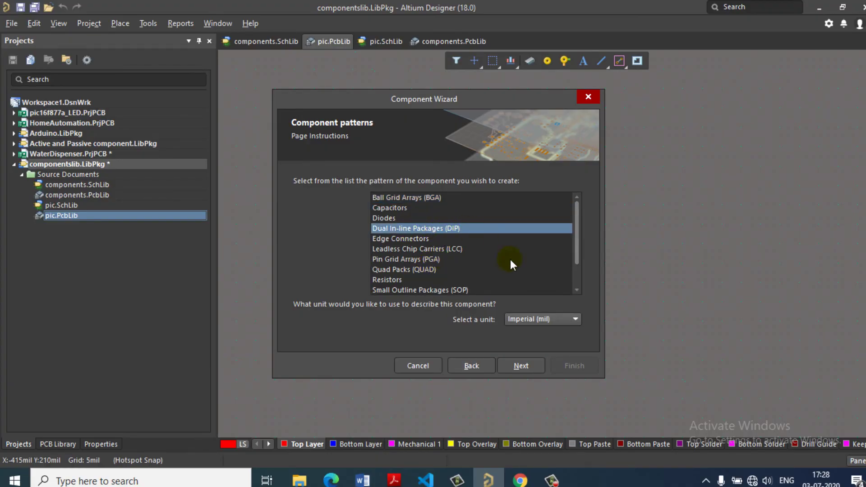
{"action": "left_click", "coordinate": [523, 318]}
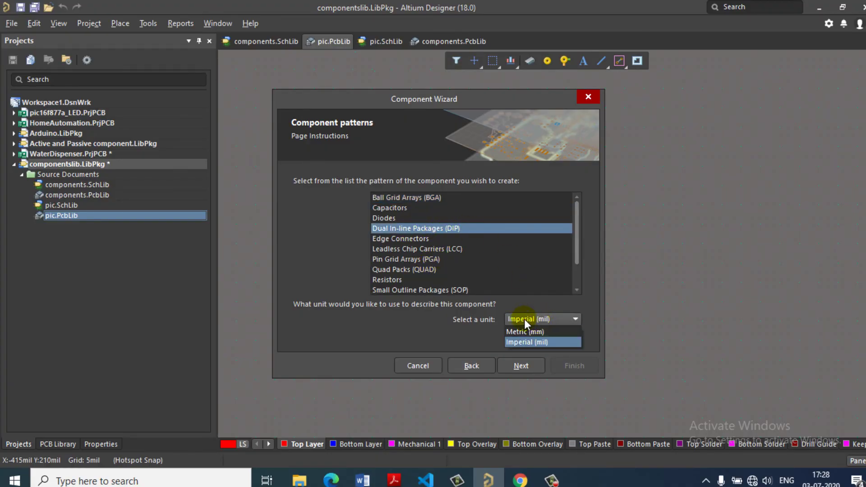
{"action": "left_click", "coordinate": [530, 342]}
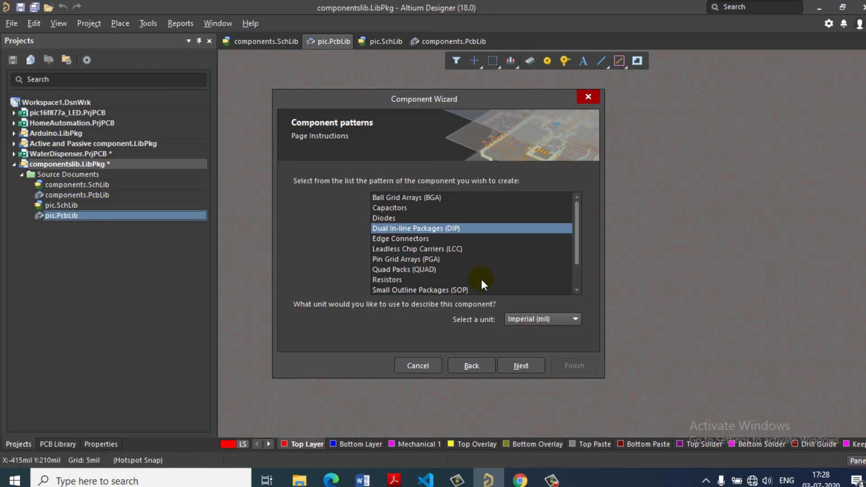
{"action": "left_click", "coordinate": [506, 369]}
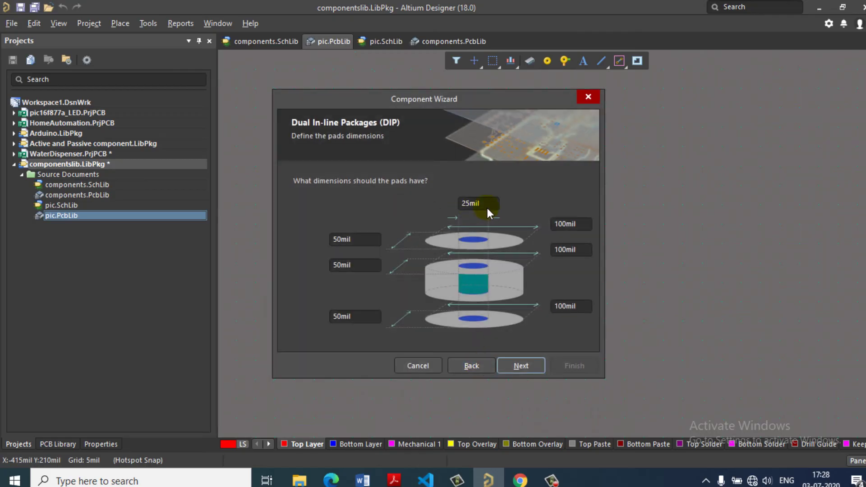
Set the pad hole diameter to 0.6mm and accept the pad dimensions.
{"action": "left_click", "coordinate": [486, 205]}
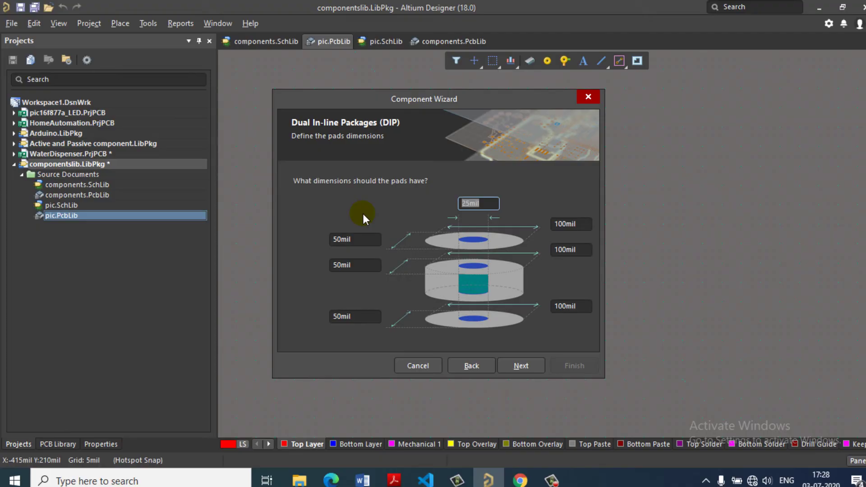
{"action": "type", "text": "0.6mm"}
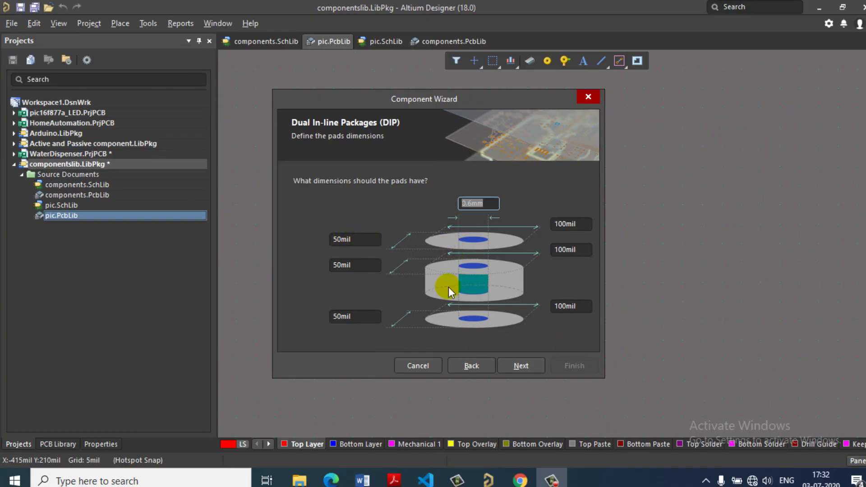
{"action": "left_click", "coordinate": [523, 365]}
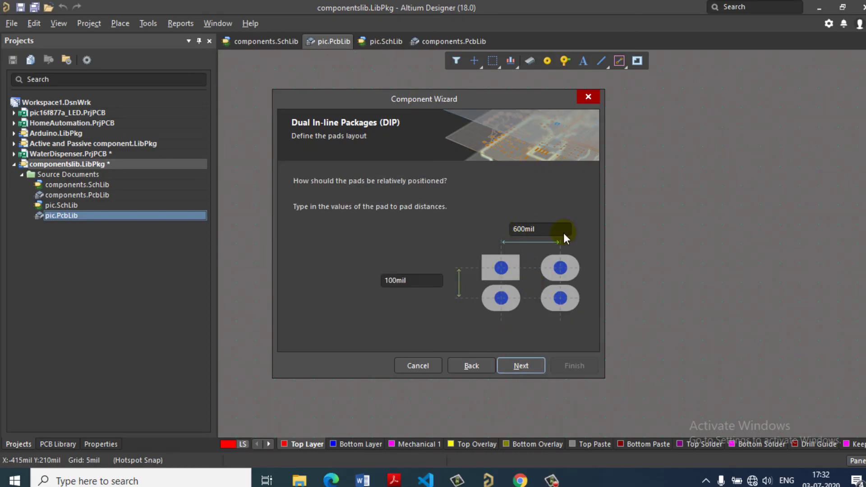
Accept pad distances of 600mil between rows and 100mil between adjacent pads, and an outline width of 10mil.
{"action": "left_click_drag", "start_coordinate": [564, 231], "coordinate": [460, 224]}
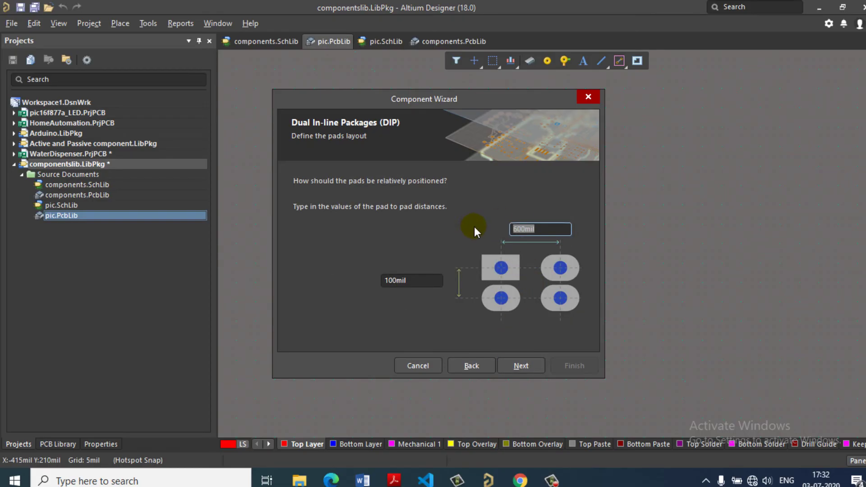
{"action": "left_click", "coordinate": [527, 229]}
{"action": "left_click_drag", "start_coordinate": [408, 281], "coordinate": [371, 279]}
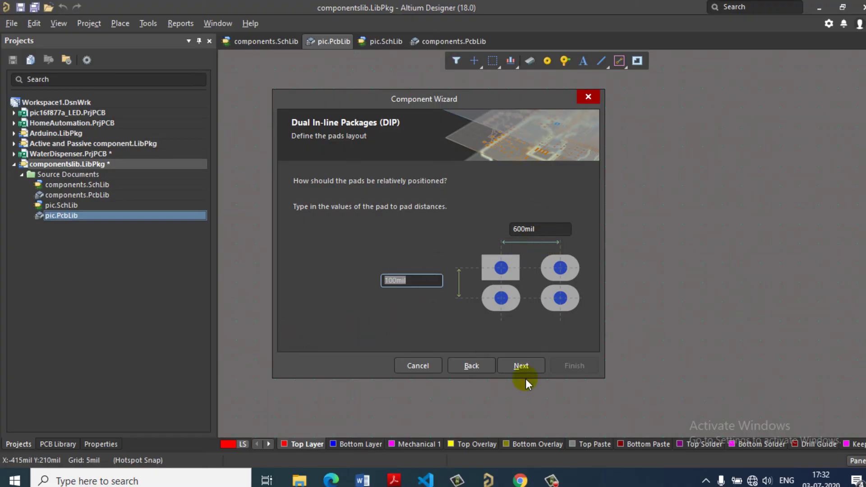
{"action": "left_click", "coordinate": [517, 368]}
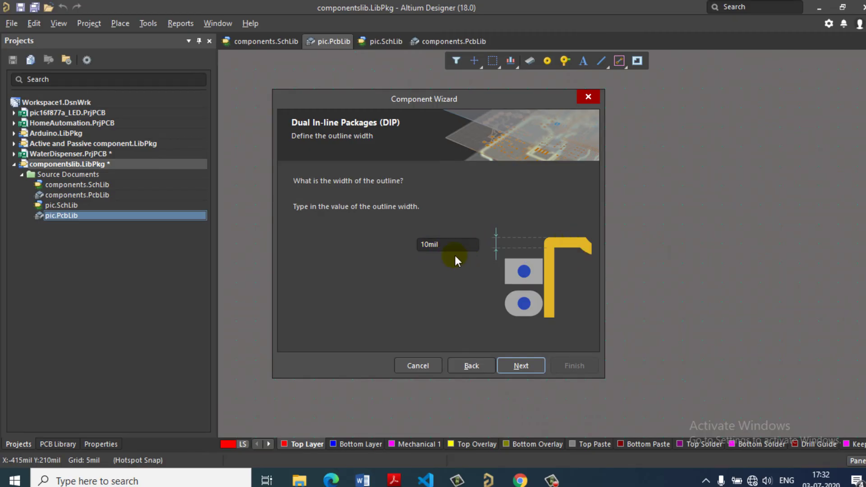
{"action": "left_click", "coordinate": [515, 366]}
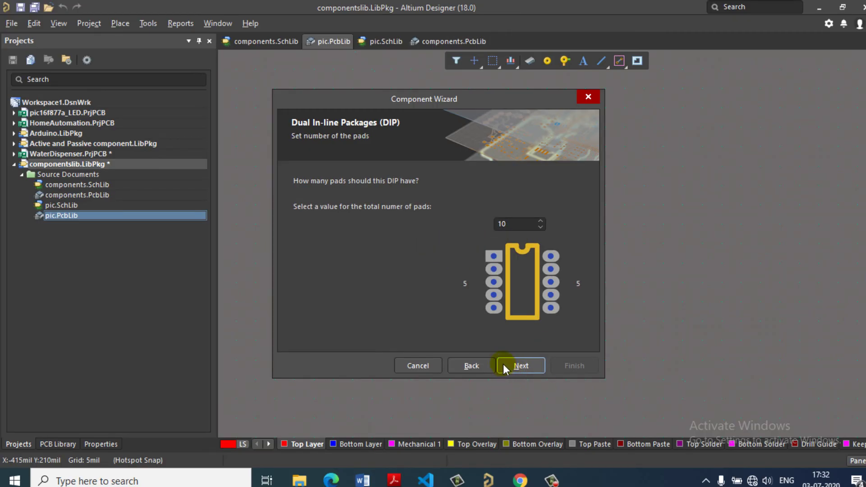
Set the total number of pads for the DIP to 40.
{"action": "left_click", "coordinate": [518, 226]}
{"action": "left_click_drag", "start_coordinate": [518, 227], "coordinate": [470, 226]}
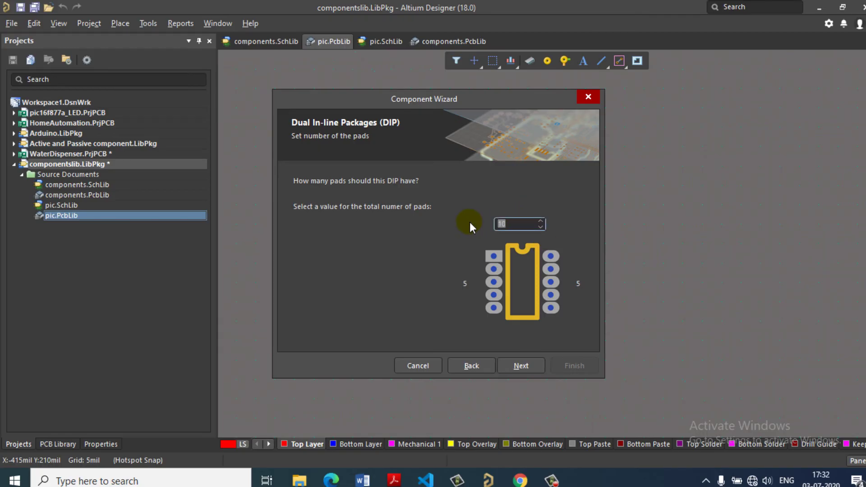
{"action": "type", "text": "40"}
{"action": "left_click", "coordinate": [520, 366]}
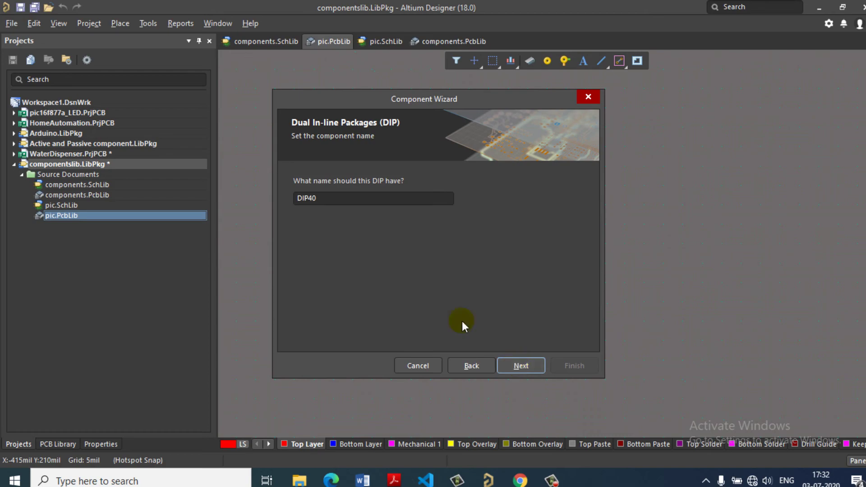
Name the DIP component pic16f877 and finish the wizard to generate the footprint.
{"action": "left_click", "coordinate": [318, 202]}
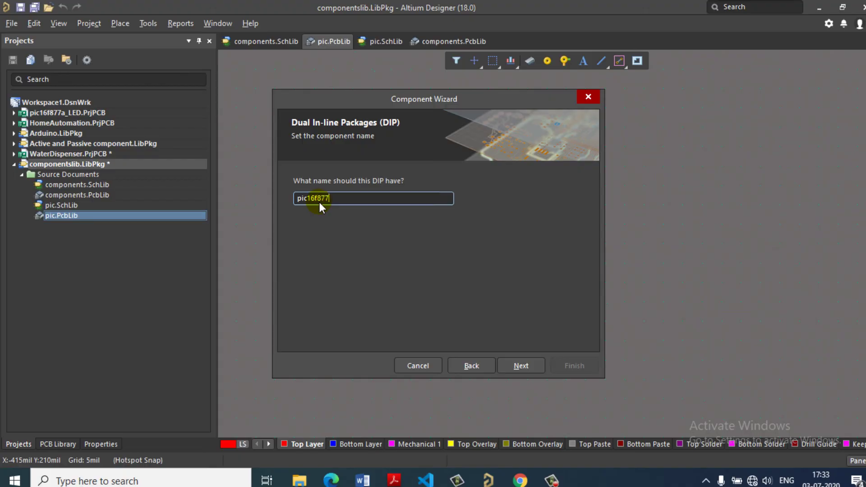
{"action": "left_click", "coordinate": [522, 365]}
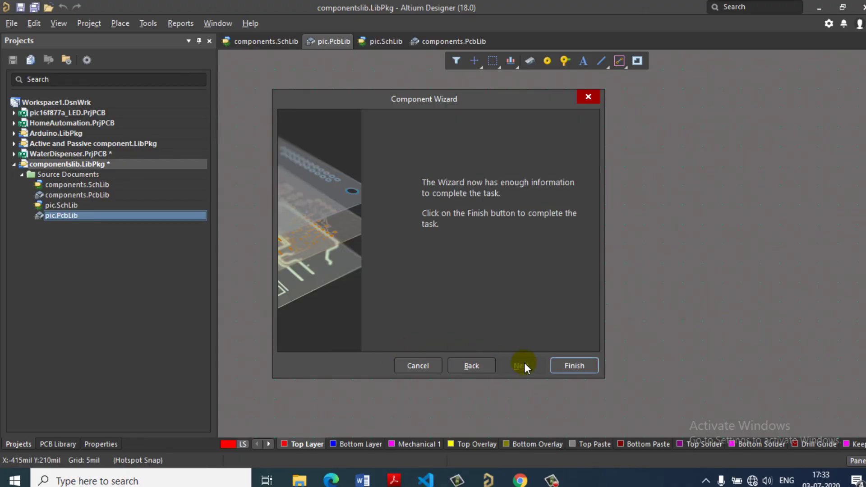
{"action": "left_click", "coordinate": [572, 360]}
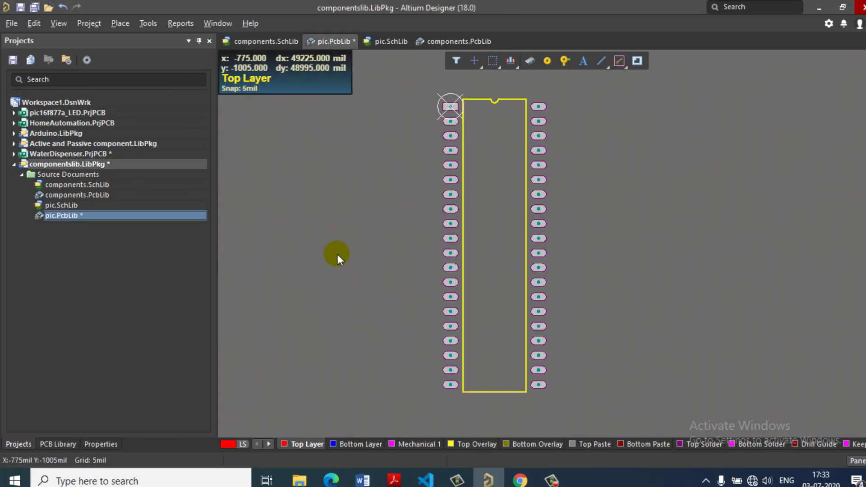
Examine the pad numbering and outline of the generated 40-pad DIP footprint.
{"action": "scroll", "coordinate": [519, 182], "scroll_direction": "up", "scroll_amount": 2, "text": "ctrl"}
{"action": "scroll", "coordinate": [421, 236], "scroll_direction": "up", "scroll_amount": 1}
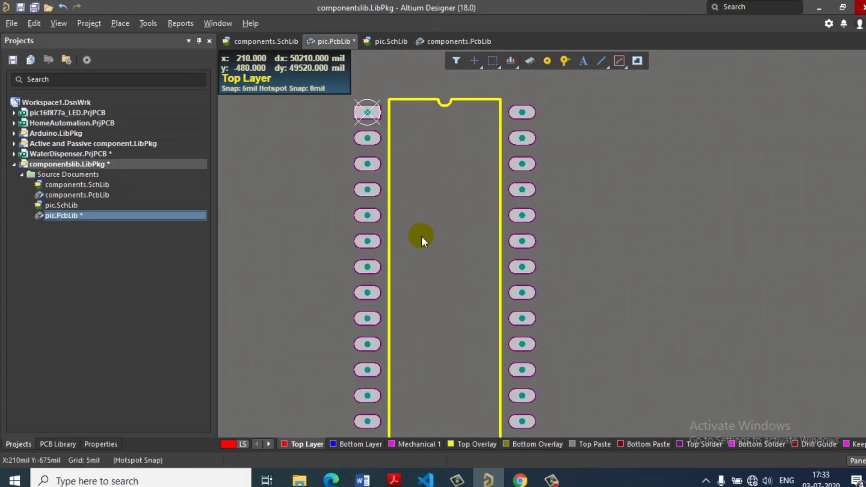
{"action": "scroll", "coordinate": [362, 285], "scroll_direction": "up", "scroll_amount": 2, "text": "ctrl"}
{"action": "scroll", "coordinate": [399, 269], "scroll_direction": "up", "scroll_amount": 2, "text": "ctrl"}
{"action": "scroll", "coordinate": [400, 270], "scroll_direction": "down", "scroll_amount": 1, "text": "ctrl"}
{"action": "scroll", "coordinate": [410, 134], "scroll_direction": "down", "scroll_amount": 2, "text": "ctrl"}
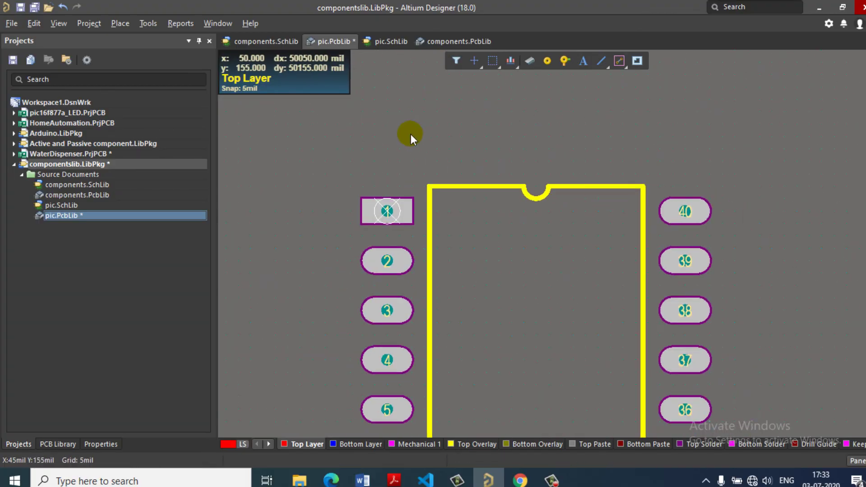
{"action": "scroll", "coordinate": [516, 228], "scroll_direction": "down", "scroll_amount": 2, "text": "ctrl"}
{"action": "left_click", "coordinate": [583, 63]}
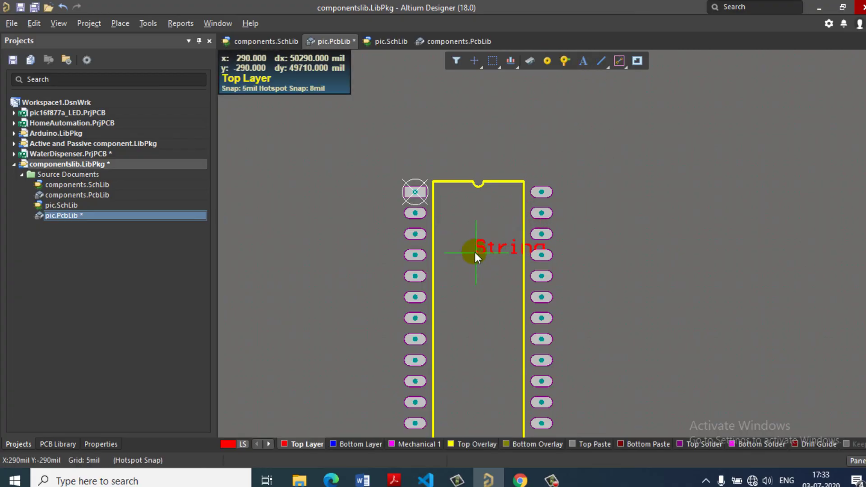
{"action": "right_click", "coordinate": [478, 235]}
{"action": "left_click", "coordinate": [564, 62]}
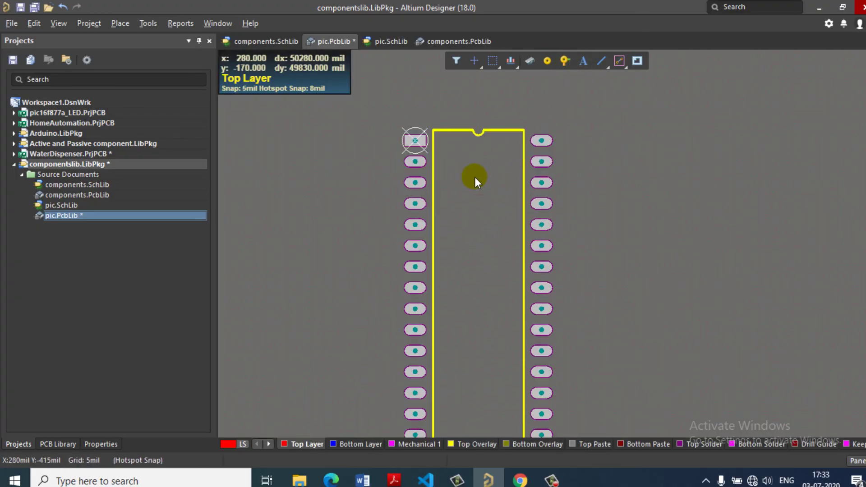
Save pic.PcbLib and open pic.SchLib from the componentslib.LibPkg project.
{"action": "scroll", "coordinate": [474, 177], "scroll_direction": "down", "scroll_amount": 2, "text": "ctrl"}
{"action": "scroll", "coordinate": [482, 284], "scroll_direction": "up", "scroll_amount": 2}
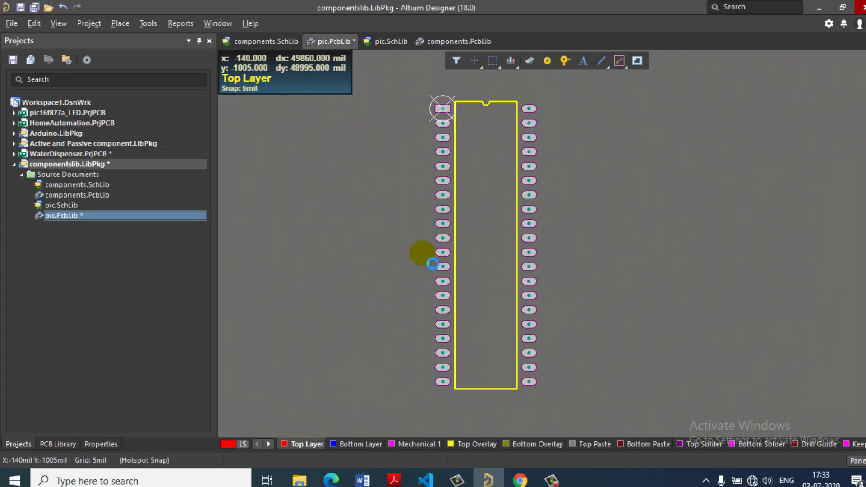
{"action": "key", "text": "ctrl+s"}
{"action": "left_click", "coordinate": [25, 440]}
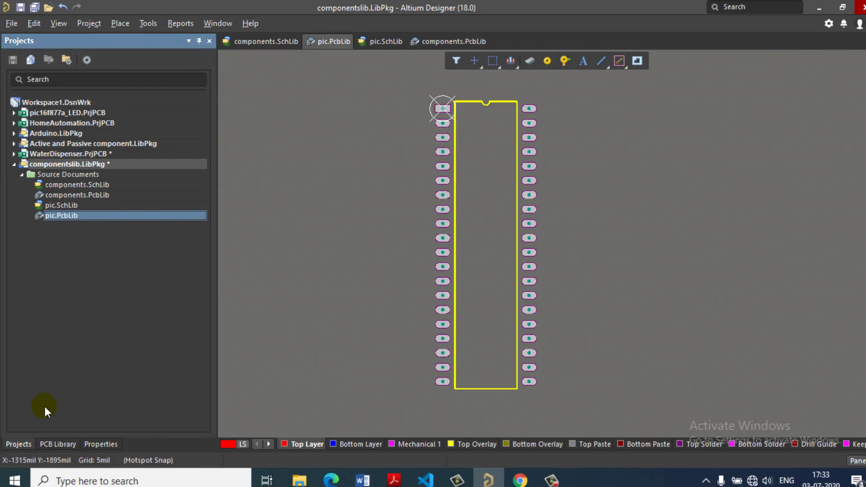
{"action": "left_click", "coordinate": [63, 205]}
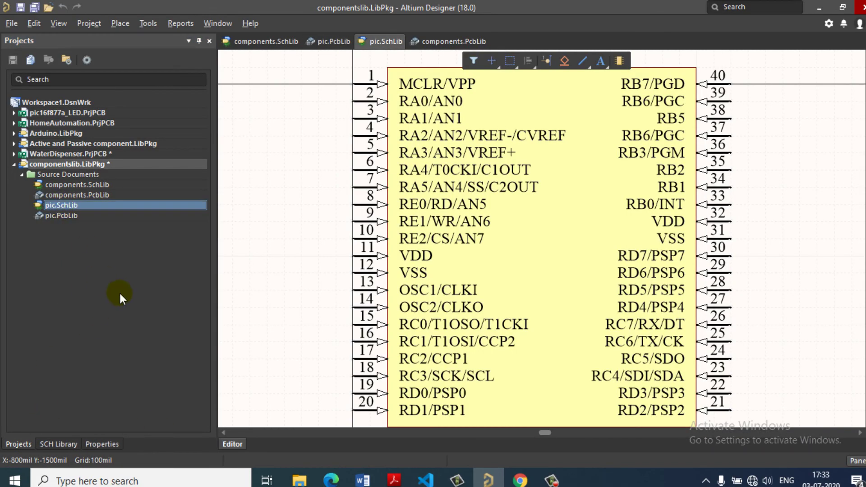
{"action": "scroll", "coordinate": [222, 228], "scroll_direction": "down", "scroll_amount": 2, "text": "ctrl"}
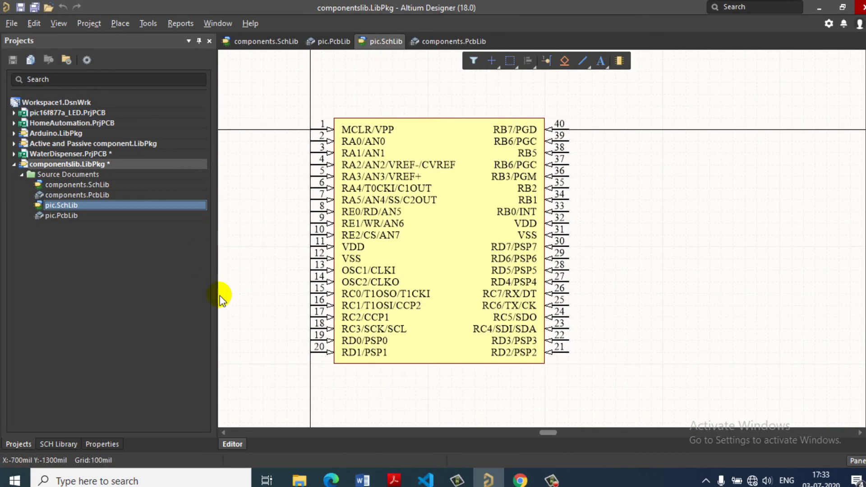
Open the pic16f877a symbol's properties, start adding a footprint model, and browse the available footprint libraries.
{"action": "left_click", "coordinate": [59, 445]}
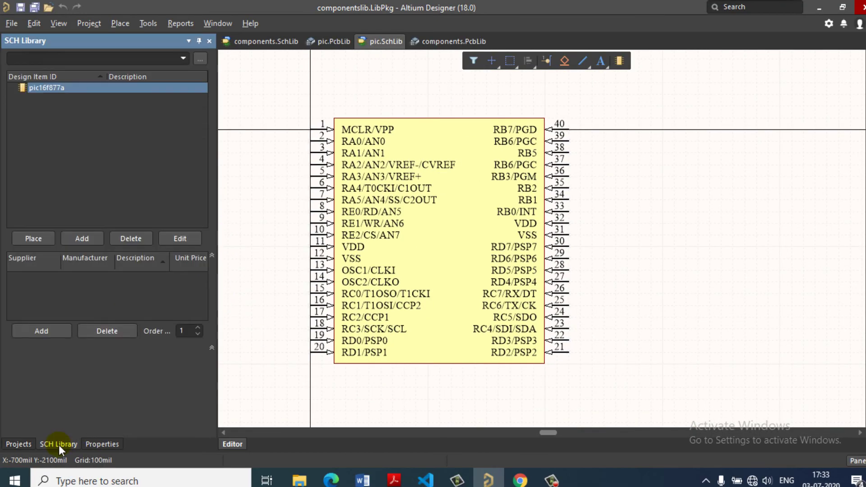
{"action": "double_click", "coordinate": [47, 88]}
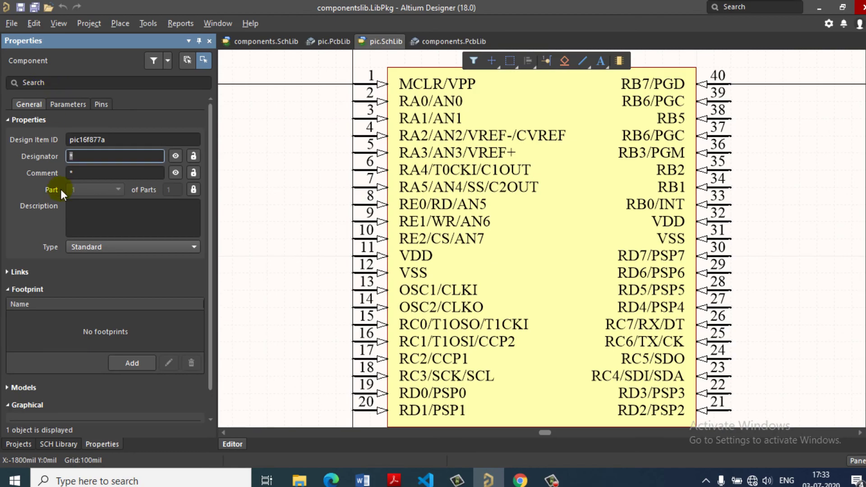
{"action": "scroll", "coordinate": [50, 275], "scroll_direction": "down", "scroll_amount": 1}
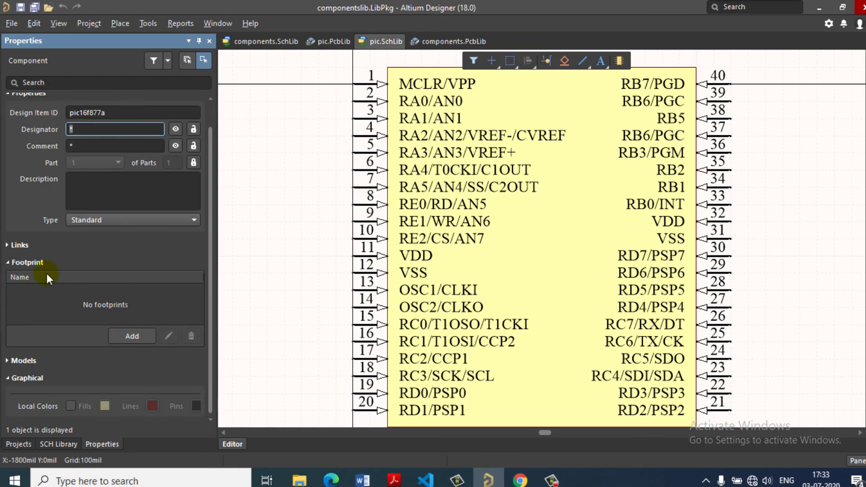
{"action": "left_click", "coordinate": [134, 336]}
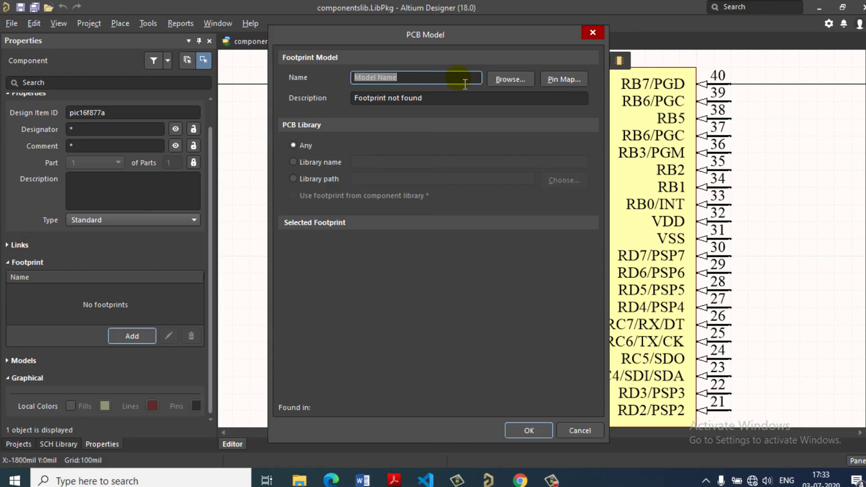
{"action": "left_click", "coordinate": [433, 102]}
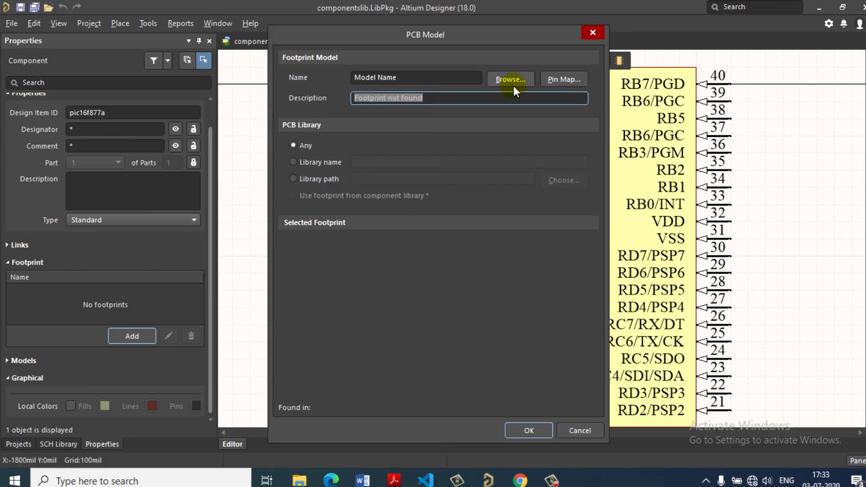
{"action": "left_click", "coordinate": [450, 81]}
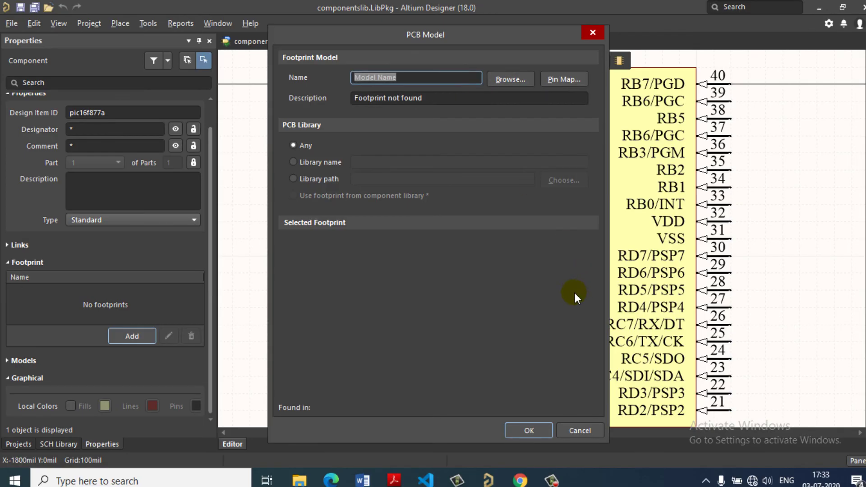
{"action": "left_click", "coordinate": [510, 79]}
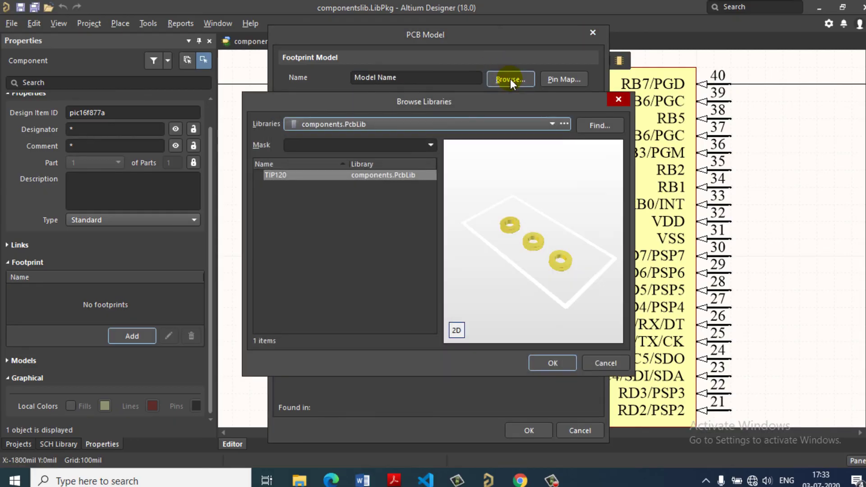
Link the pic16f877a footprint from pic.PcbLib to the symbol and save pic.SchLib.
{"action": "left_click", "coordinate": [353, 125]}
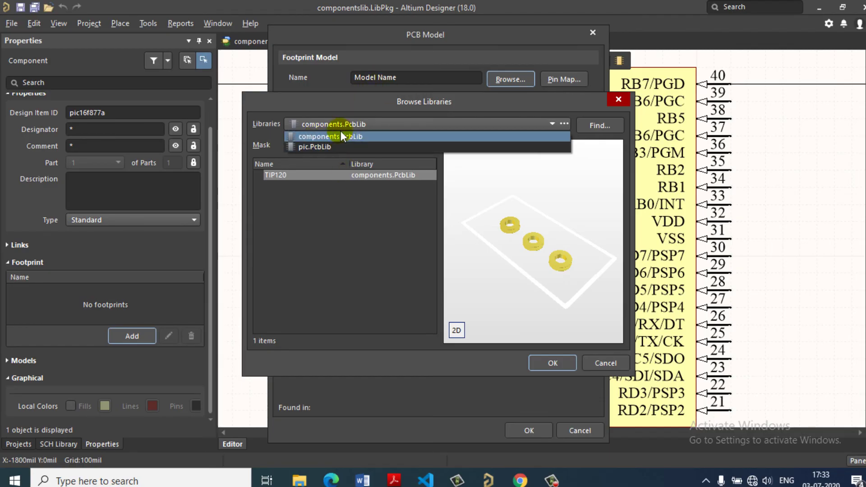
{"action": "left_click", "coordinate": [336, 147]}
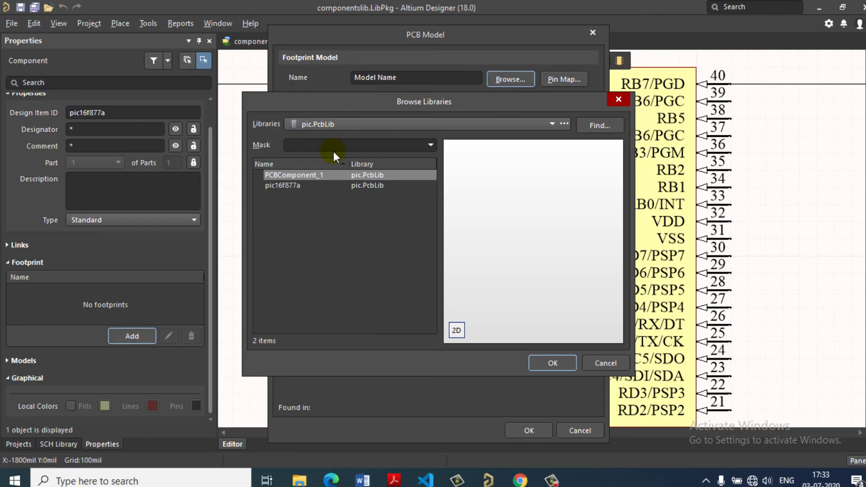
{"action": "left_click", "coordinate": [341, 125]}
{"action": "left_click", "coordinate": [321, 134]}
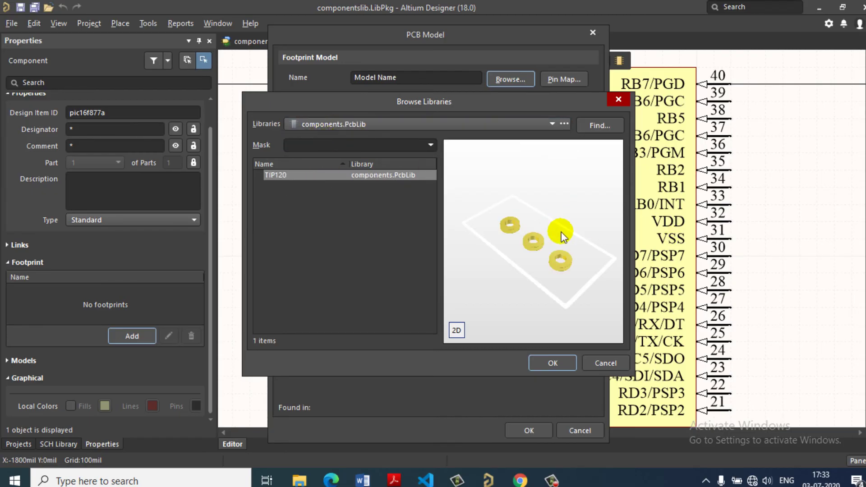
{"action": "left_click", "coordinate": [384, 124]}
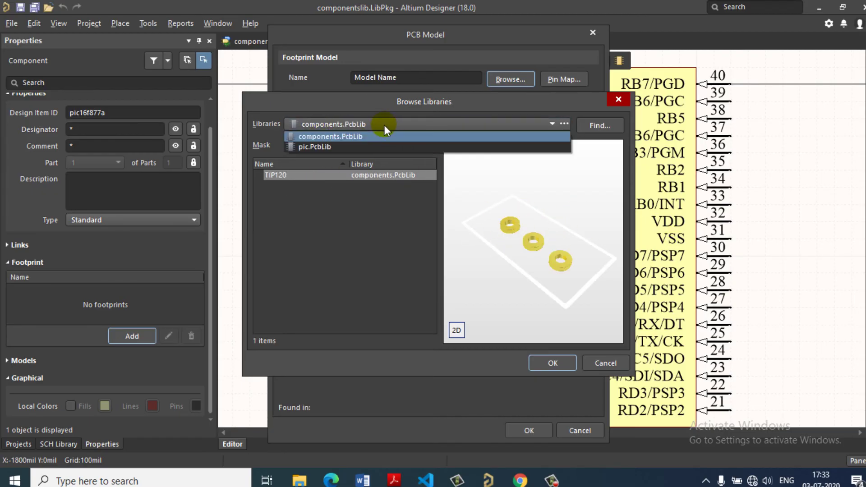
{"action": "left_click", "coordinate": [310, 145]}
{"action": "left_click", "coordinate": [288, 184]}
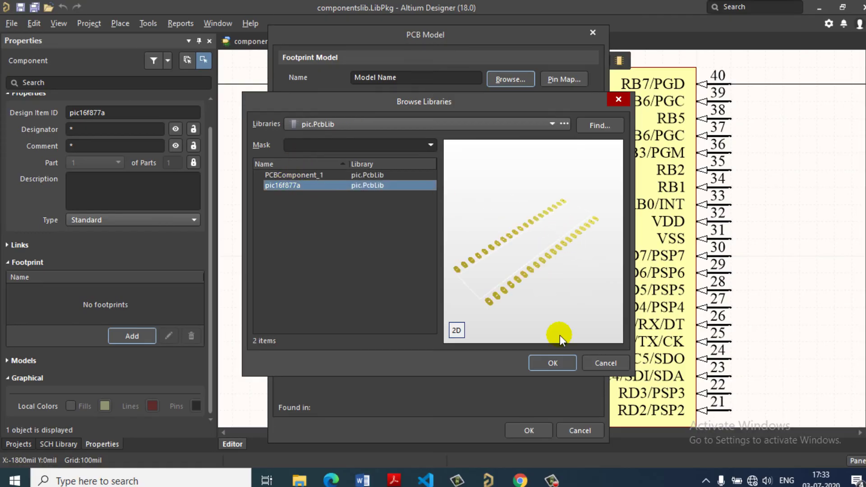
{"action": "left_click", "coordinate": [561, 361]}
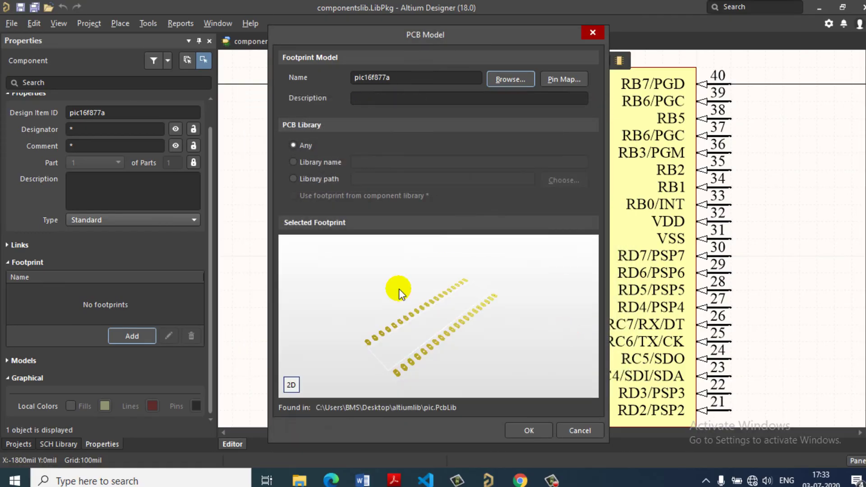
{"action": "left_click", "coordinate": [528, 430]}
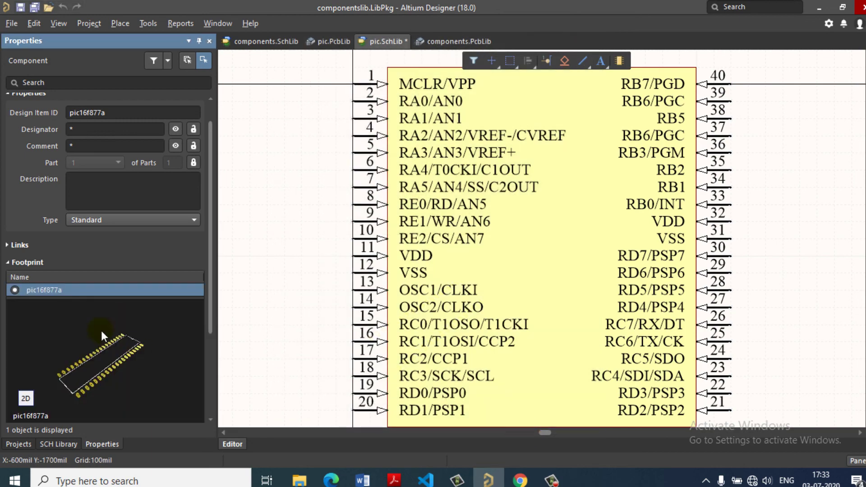
{"action": "left_click", "coordinate": [20, 444]}
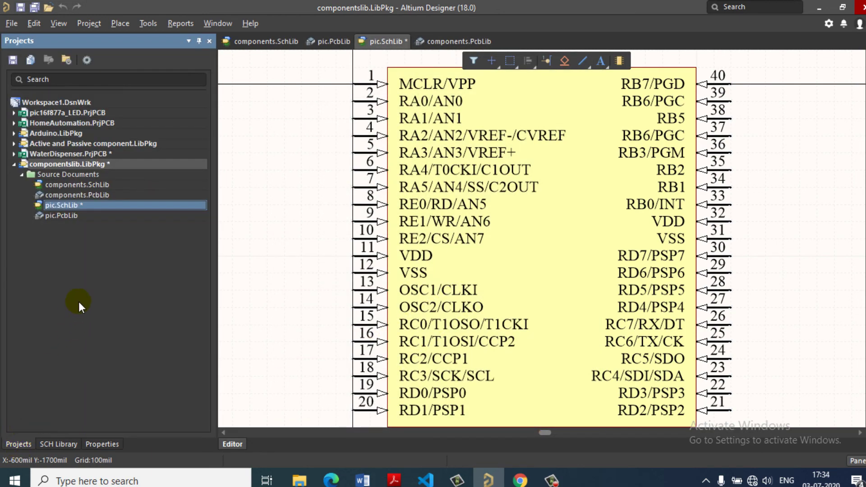
{"action": "key", "text": "ctrl+s"}
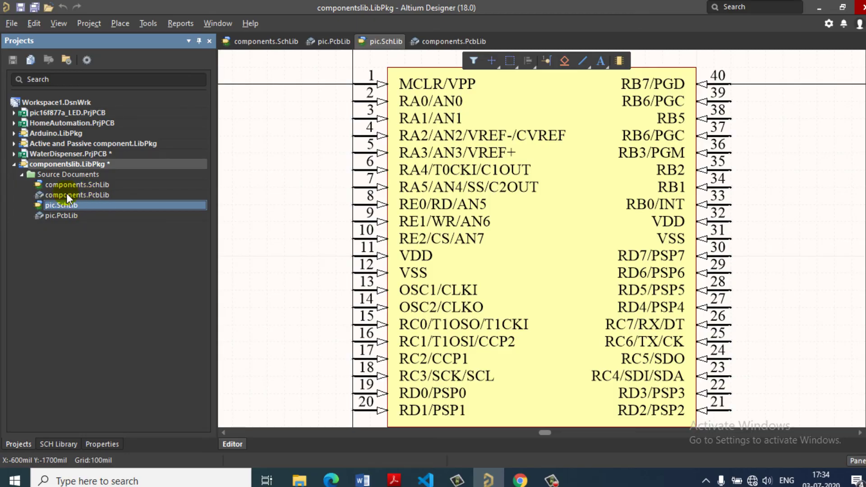
Review the schematic and PCB library documents in the componentslib.LibPkg project.
{"action": "double_click", "coordinate": [88, 184]}
{"action": "left_click", "coordinate": [80, 195]}
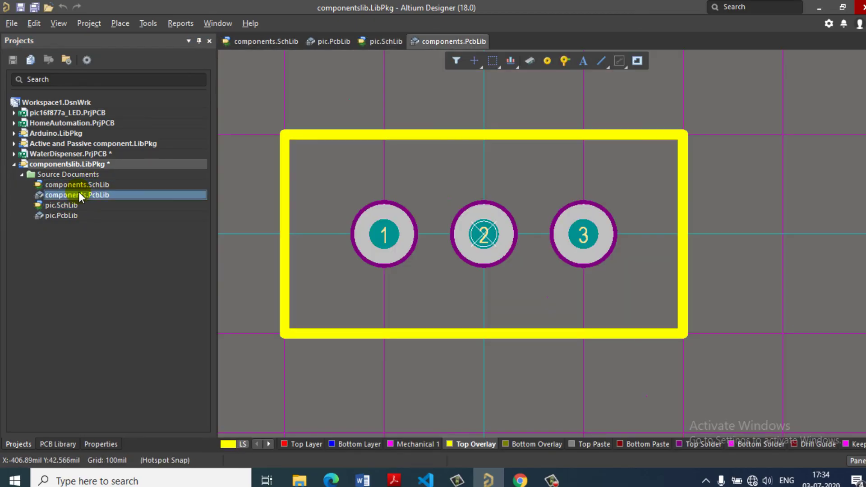
{"action": "left_click", "coordinate": [77, 205]}
{"action": "left_click", "coordinate": [74, 216]}
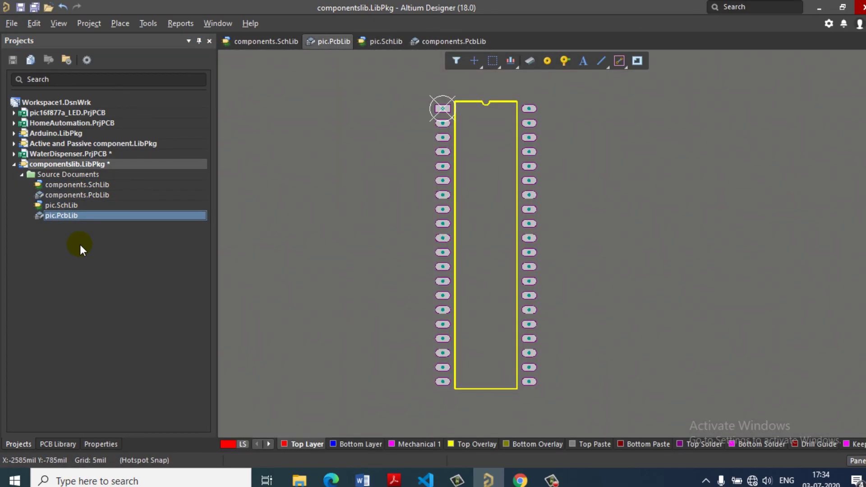
{"action": "left_click", "coordinate": [59, 205]}
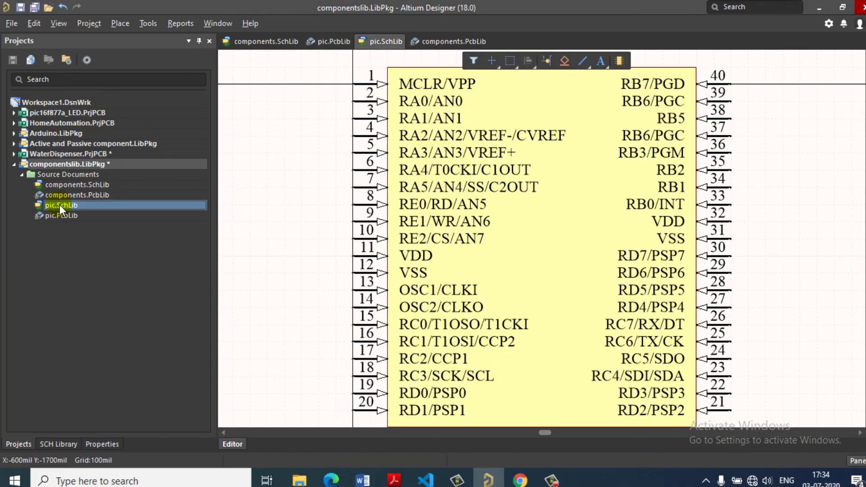
{"action": "left_click", "coordinate": [62, 443]}
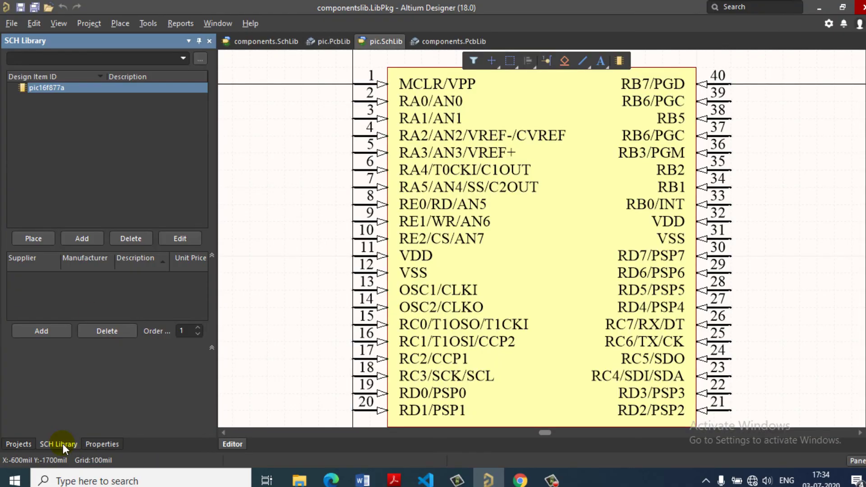
{"action": "left_click", "coordinate": [79, 238]}
{"action": "left_click", "coordinate": [550, 202]}
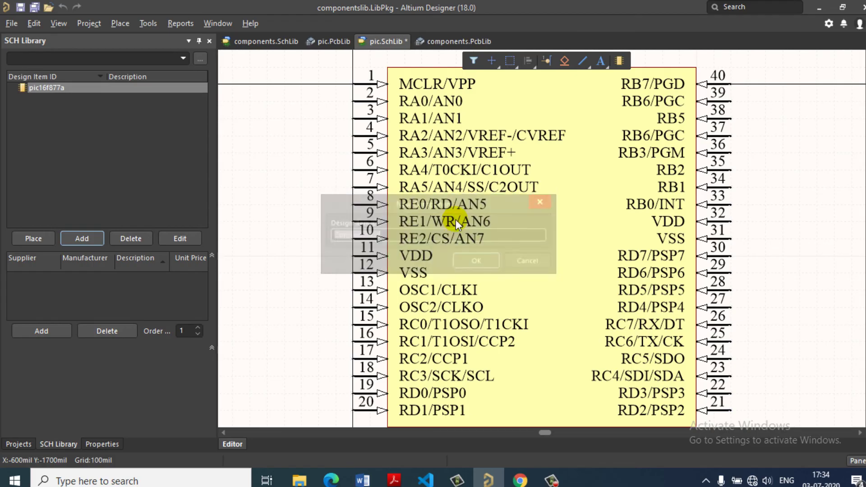
Delete the empty PCBCOMPONENT_1 footprint from pic.PcbLib.
{"action": "left_click", "coordinate": [23, 445]}
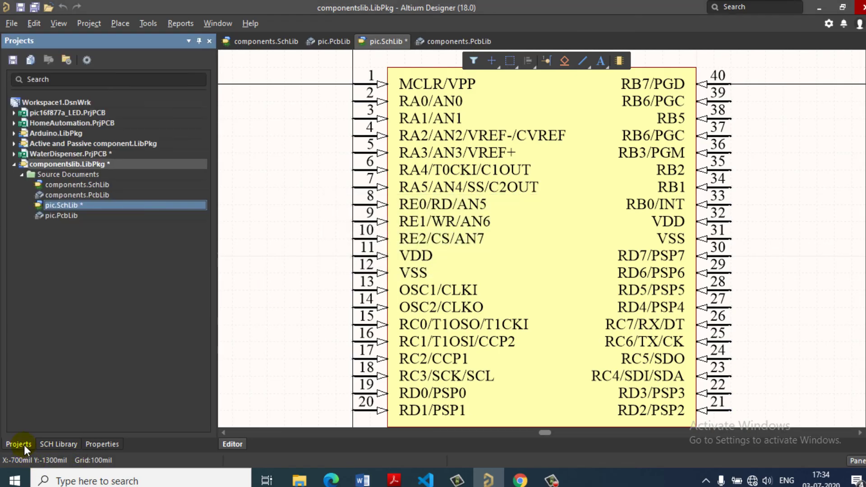
{"action": "double_click", "coordinate": [67, 216]}
{"action": "left_click", "coordinate": [59, 446]}
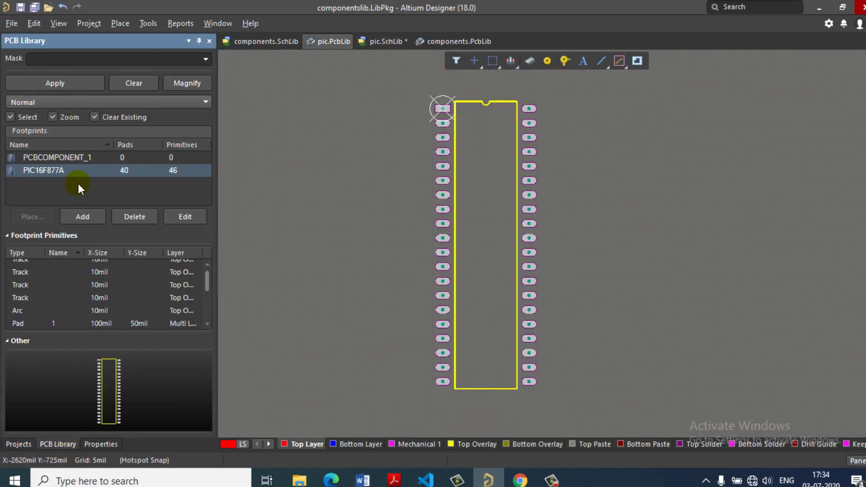
{"action": "left_click", "coordinate": [78, 155]}
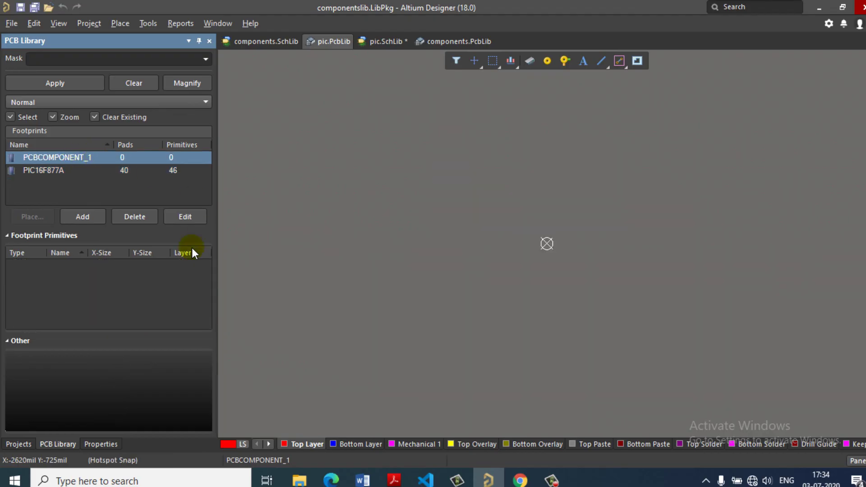
{"action": "left_click", "coordinate": [132, 218]}
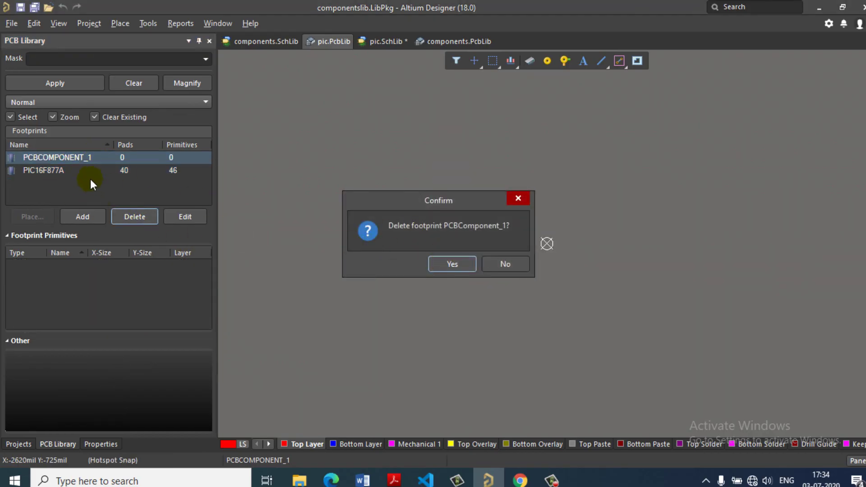
{"action": "left_click", "coordinate": [446, 264]}
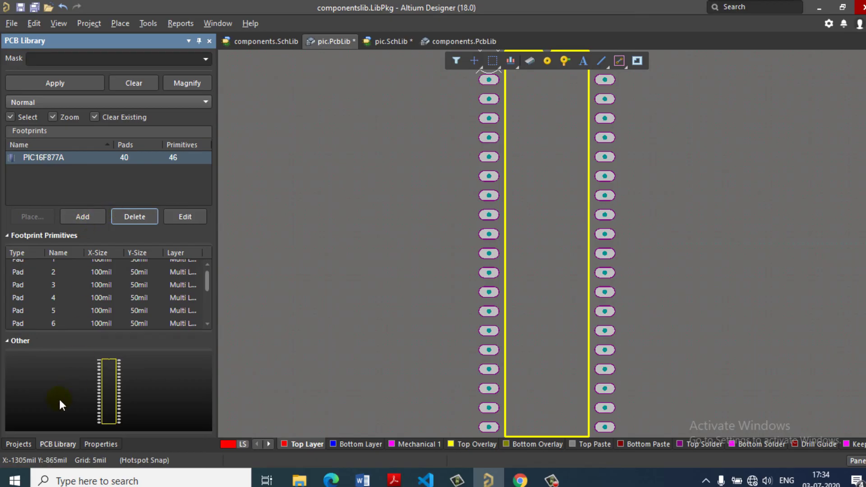
Save pic.PcbLib and the componentslib.LibPkg project.
{"action": "left_click", "coordinate": [18, 444]}
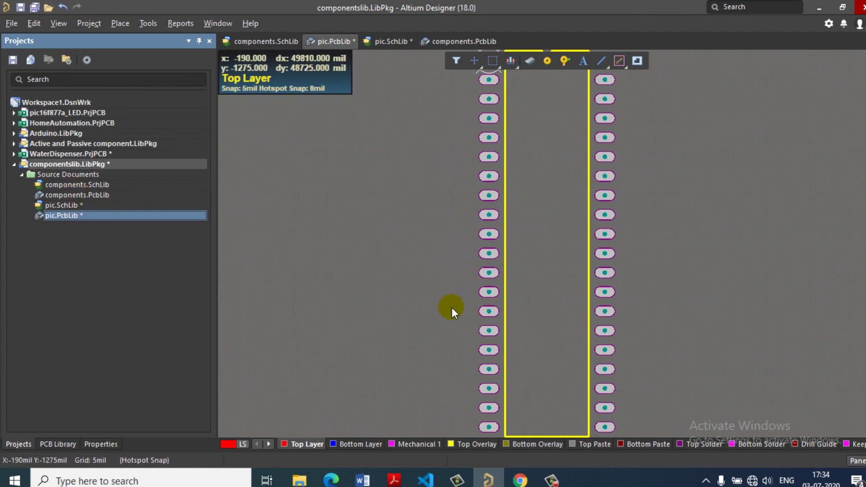
{"action": "key", "text": "ctrl+s"}
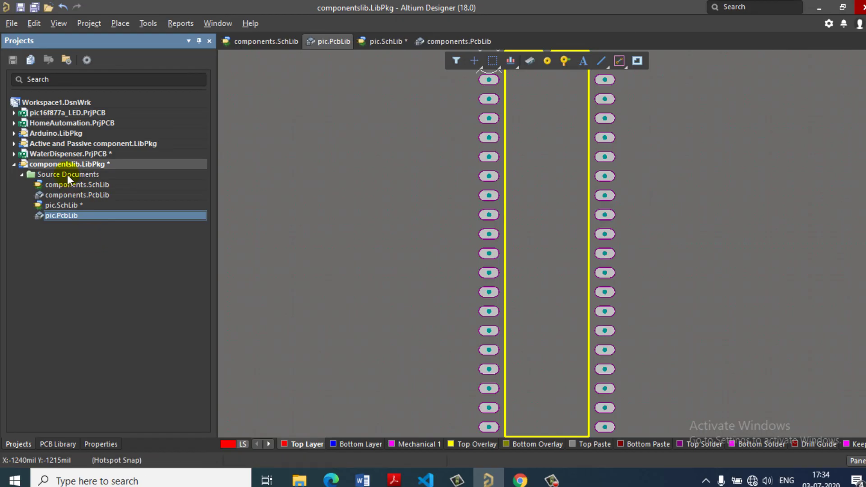
{"action": "right_click", "coordinate": [67, 166]}
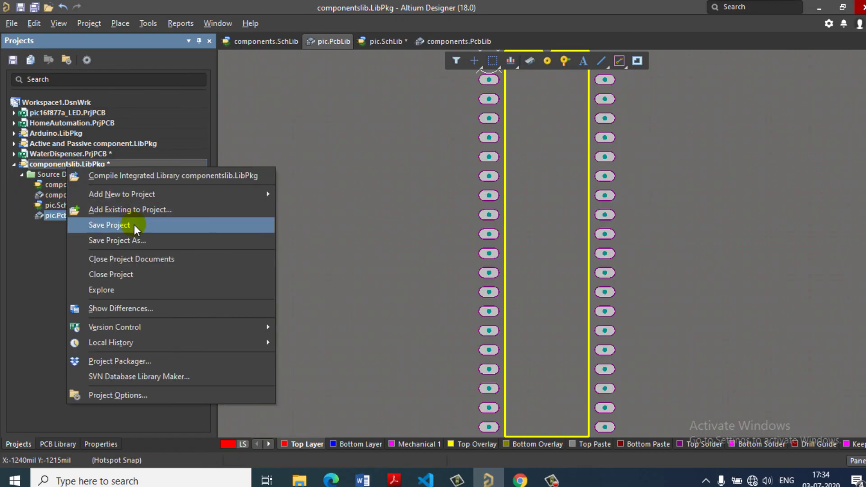
{"action": "left_click", "coordinate": [134, 225]}
Try to compile the integrated library componentslib.LibPkg, declining to save the modified source schematic libraries.
{"action": "right_click", "coordinate": [81, 165]}
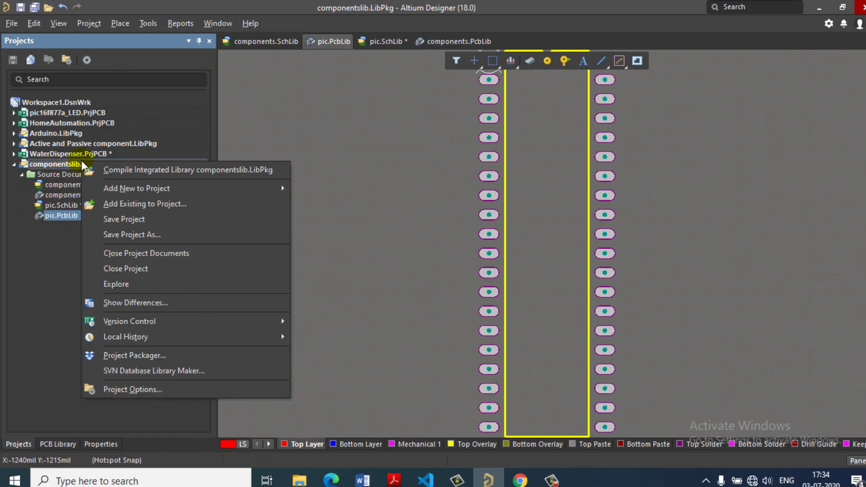
{"action": "left_click", "coordinate": [193, 171]}
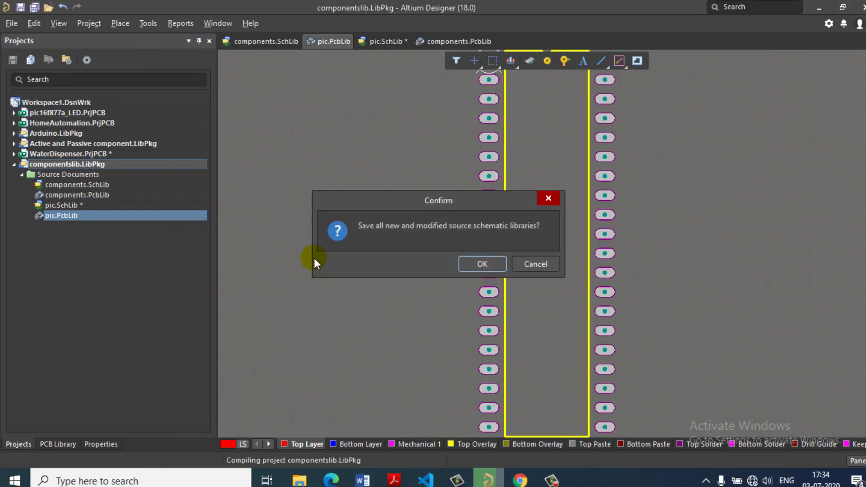
{"action": "left_click", "coordinate": [537, 265]}
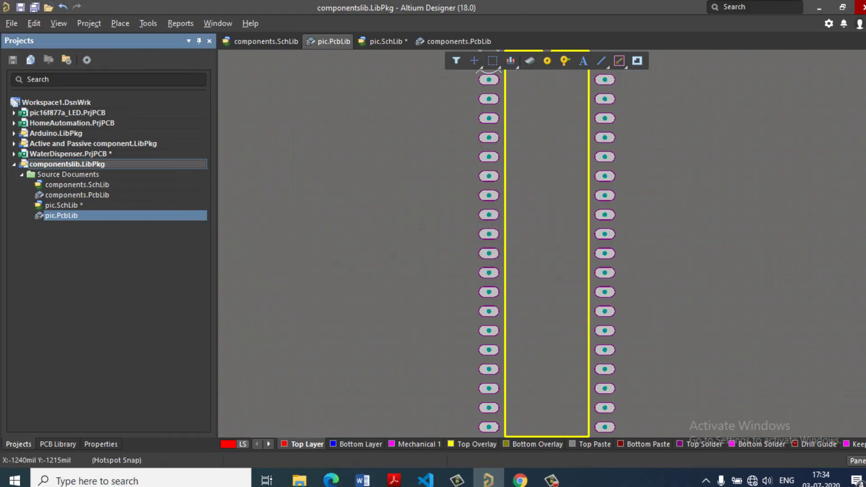
{"action": "key", "text": "alt+p"}
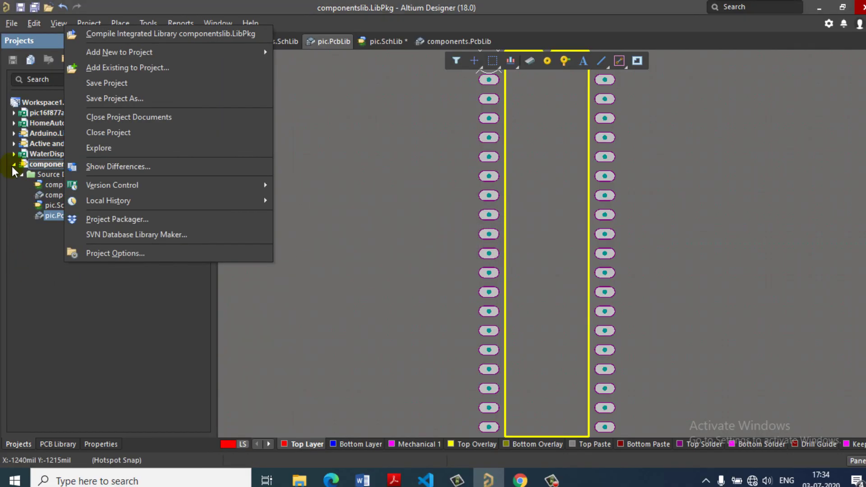
Create a new PCB project in the workspace.
{"action": "left_click", "coordinate": [13, 164]}
{"action": "left_click", "coordinate": [13, 164]}
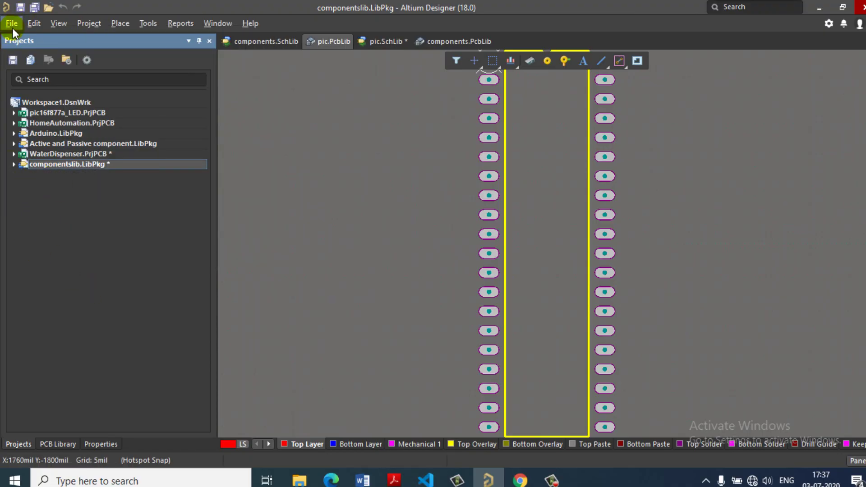
{"action": "left_click", "coordinate": [13, 27]}
{"action": "mouse_move", "coordinate": [43, 42]}
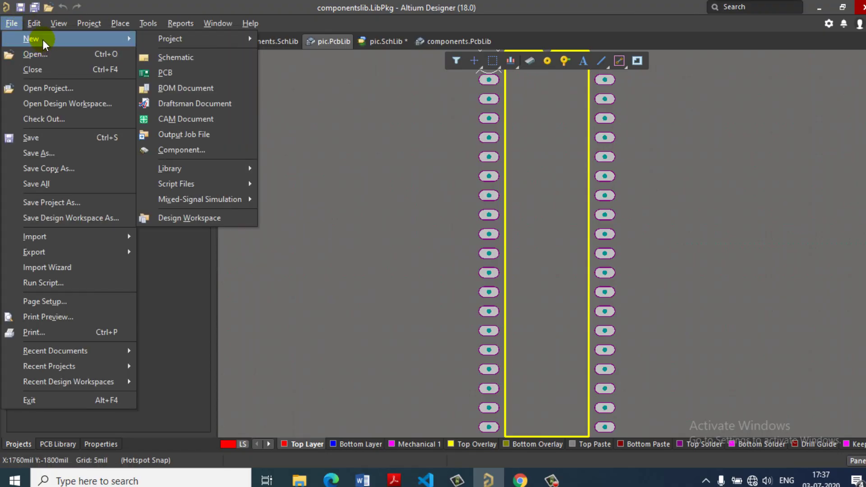
{"action": "mouse_move", "coordinate": [161, 42]}
{"action": "left_click", "coordinate": [292, 41]}
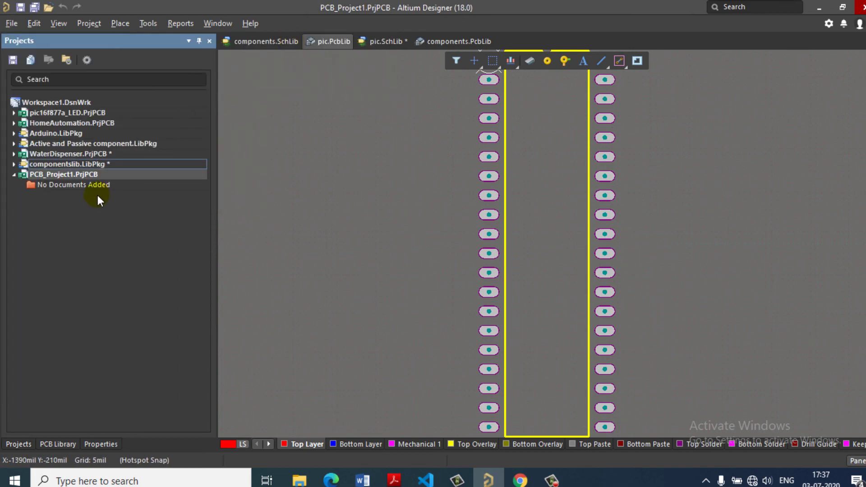
Add a new schematic sheet to PCB_Project1.PrjPCB.
{"action": "right_click", "coordinate": [76, 175]}
{"action": "mouse_move", "coordinate": [135, 201]}
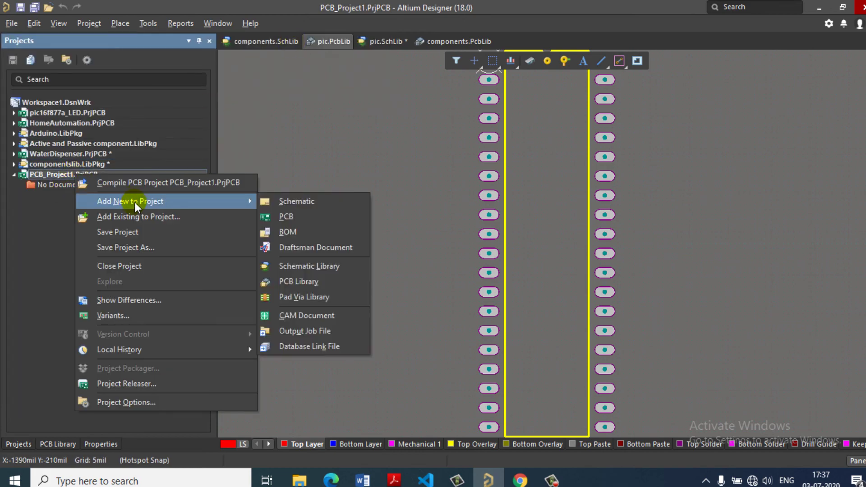
{"action": "left_click", "coordinate": [283, 203]}
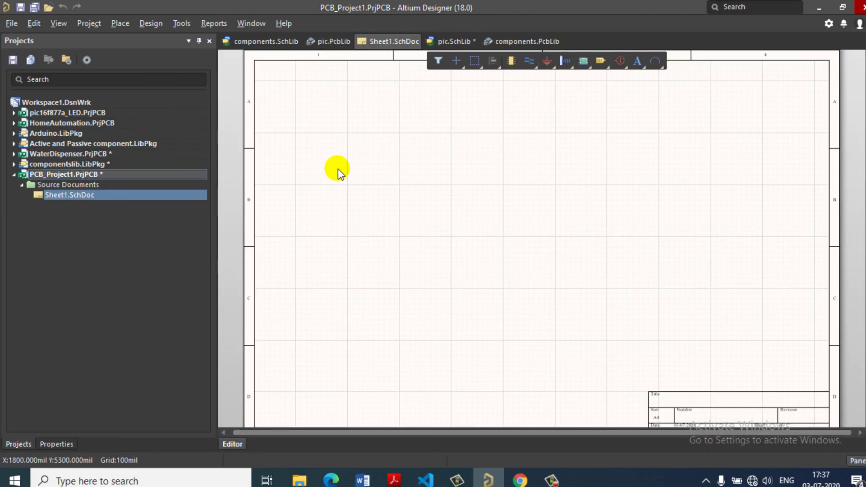
Browse the installed libraries PIC_DIP_40_Project.IntLib and Arduino.IntLib and preview their components.
{"action": "key", "text": "p"}
{"action": "key", "text": "p"}
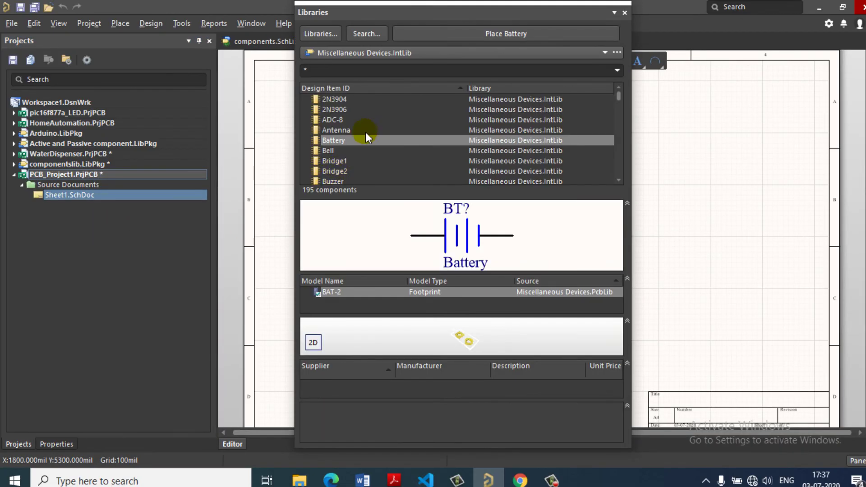
{"action": "left_click", "coordinate": [353, 53]}
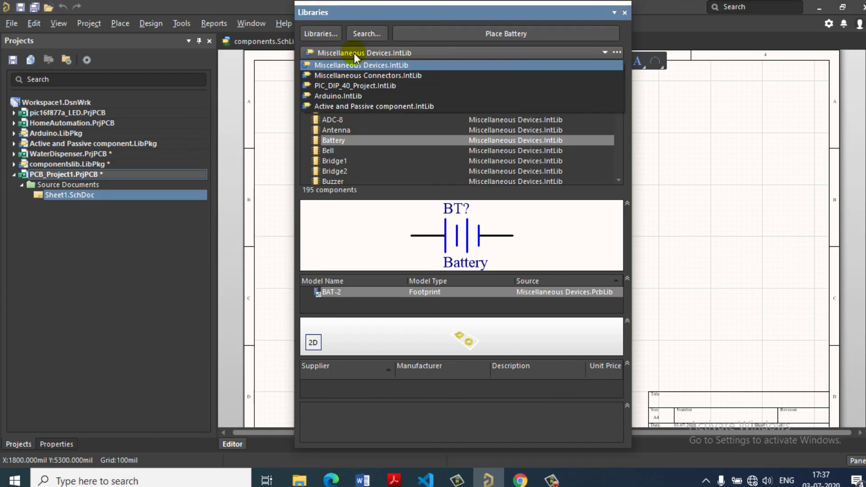
{"action": "left_click", "coordinate": [337, 85]}
{"action": "left_click", "coordinate": [333, 119]}
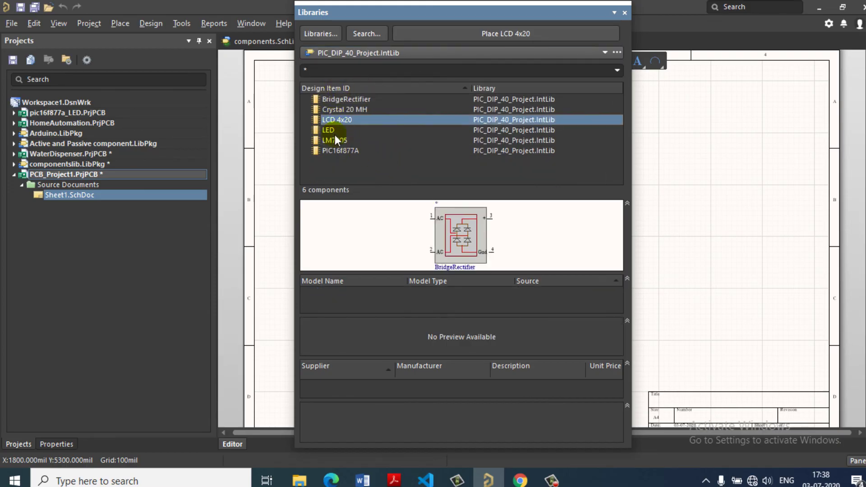
{"action": "left_click", "coordinate": [336, 130]}
{"action": "left_click", "coordinate": [338, 150]}
{"action": "left_click", "coordinate": [335, 130]}
{"action": "left_click", "coordinate": [332, 111]}
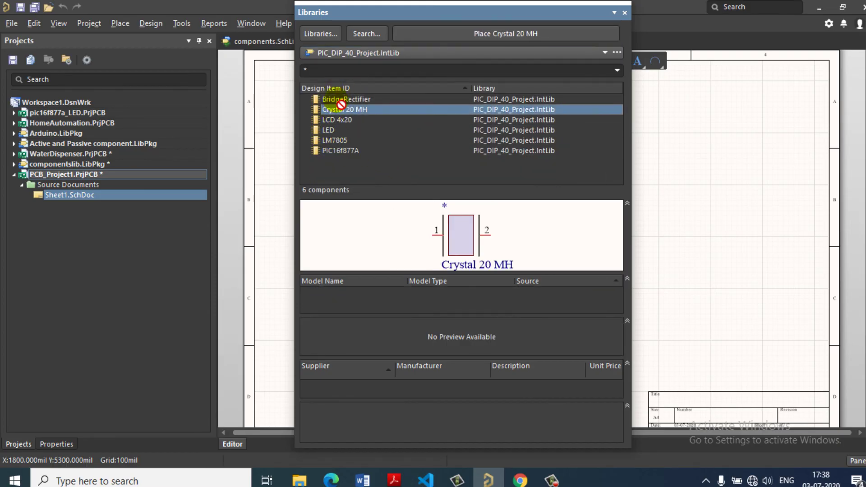
{"action": "left_click", "coordinate": [345, 99]}
{"action": "left_click", "coordinate": [360, 52]}
{"action": "left_click", "coordinate": [347, 96]}
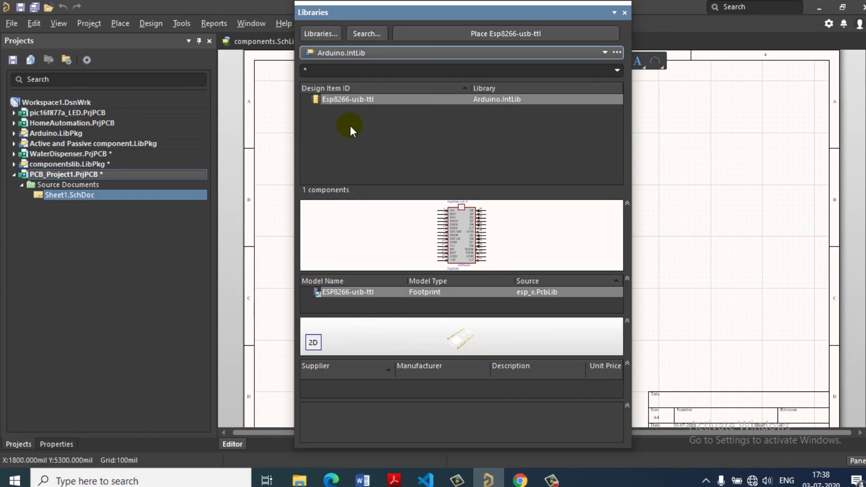
Save the componentslib.LibPkg project, cancelling the save of Sheet1.SchDoc.
{"action": "left_click", "coordinate": [80, 241]}
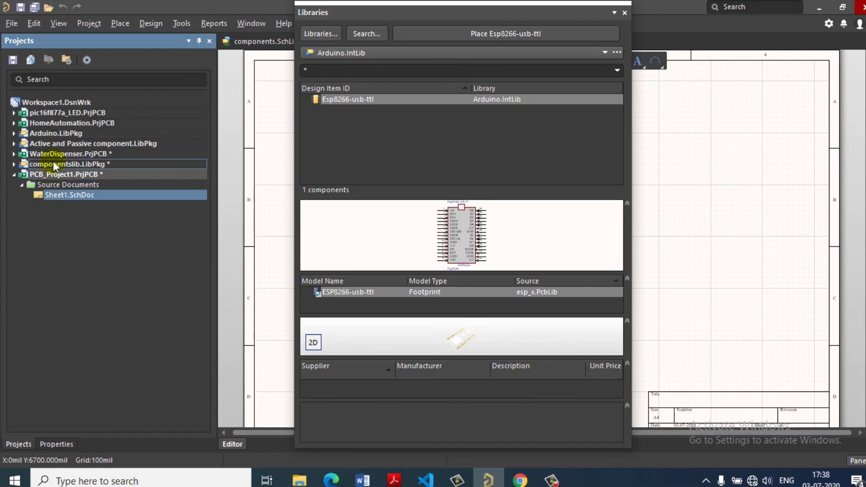
{"action": "left_click", "coordinate": [13, 164]}
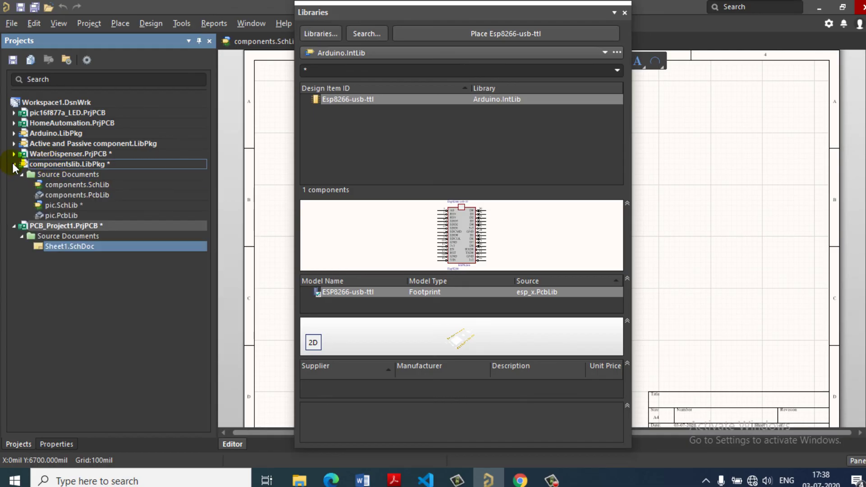
{"action": "right_click", "coordinate": [50, 161]}
{"action": "left_click", "coordinate": [51, 163]}
{"action": "key", "text": "ctrl+s"}
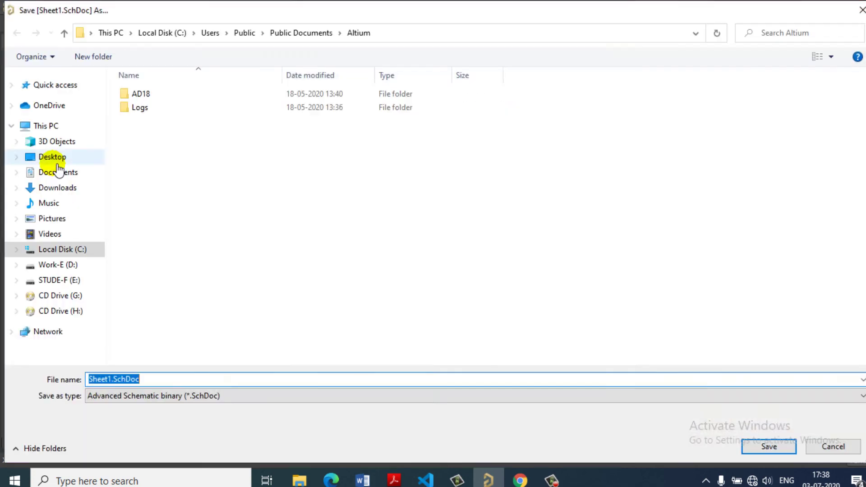
{"action": "key", "text": "Escape"}
{"action": "right_click", "coordinate": [56, 163]}
{"action": "left_click", "coordinate": [93, 208]}
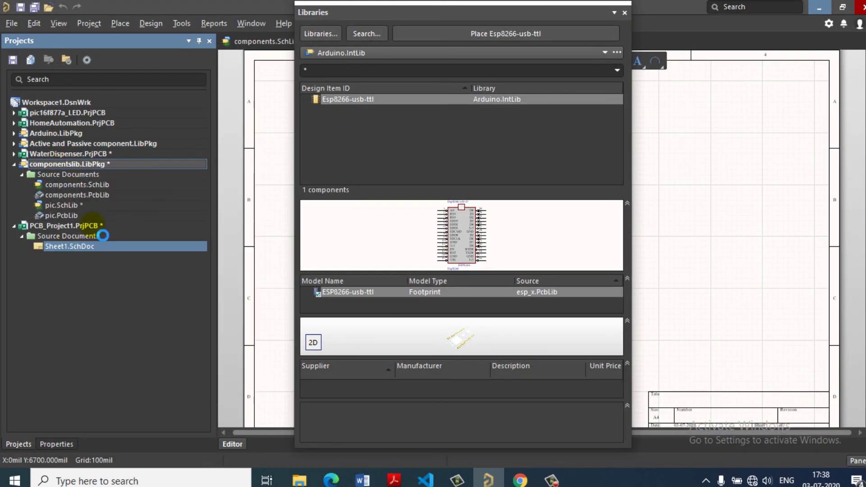
Compile the integrated library componentslib.LibPkg, accepting the save of the modified pic.SchLib.
{"action": "right_click", "coordinate": [67, 163]}
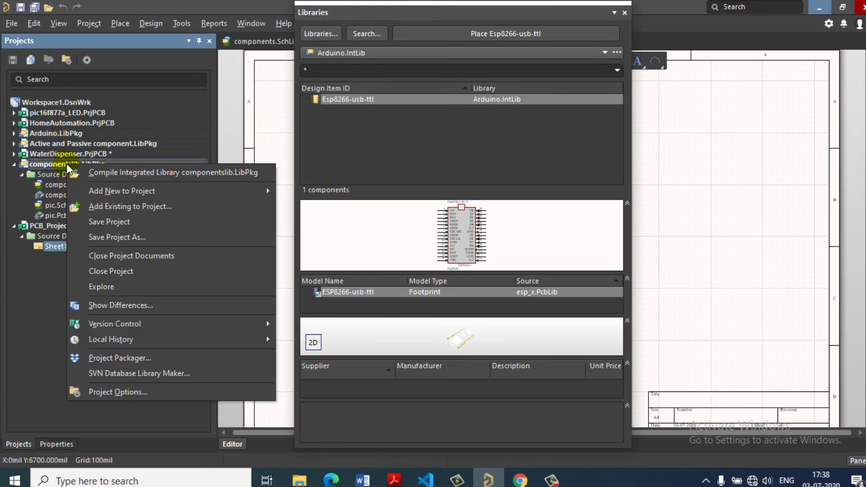
{"action": "left_click", "coordinate": [107, 172]}
{"action": "left_click", "coordinate": [444, 263]}
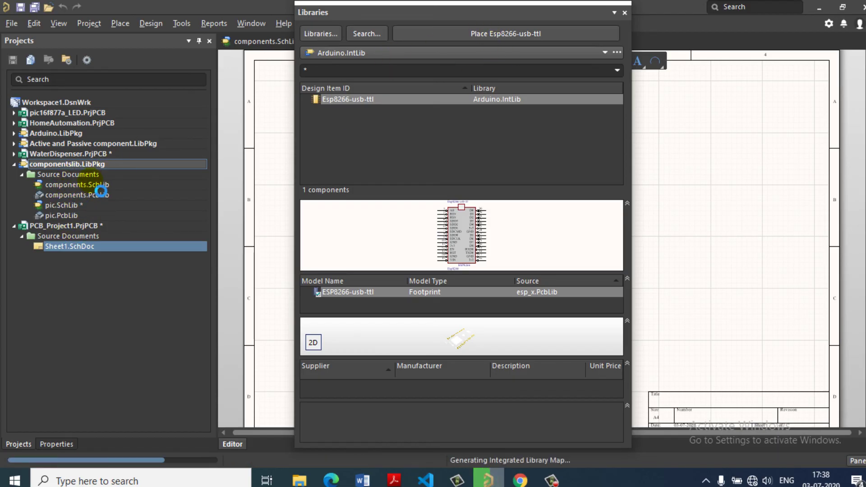
Preview the tip120 and pic16f877a components in componentslib.IntLib and place one pic16f877a on Sheet1.SchDoc.
{"action": "left_click", "coordinate": [383, 49]}
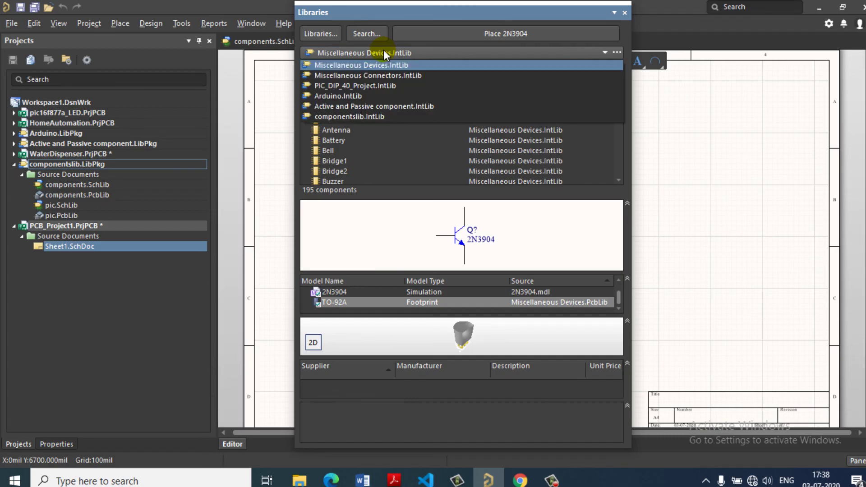
{"action": "left_click", "coordinate": [342, 116]}
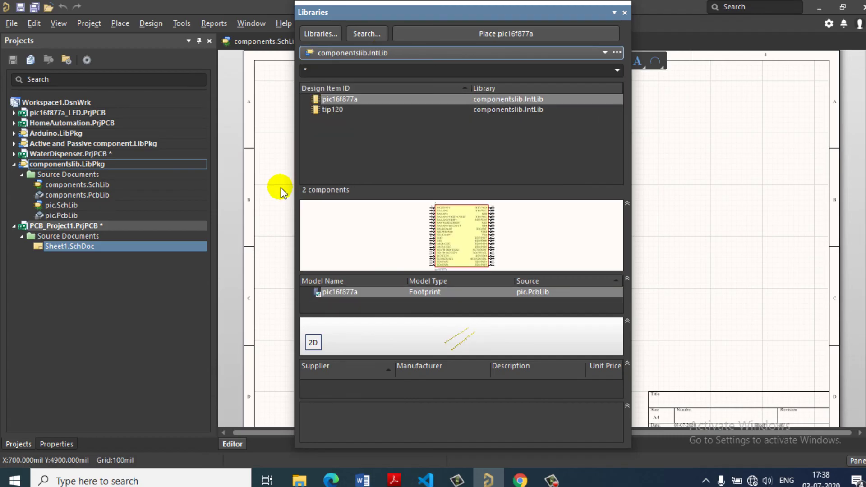
{"action": "left_click", "coordinate": [340, 110]}
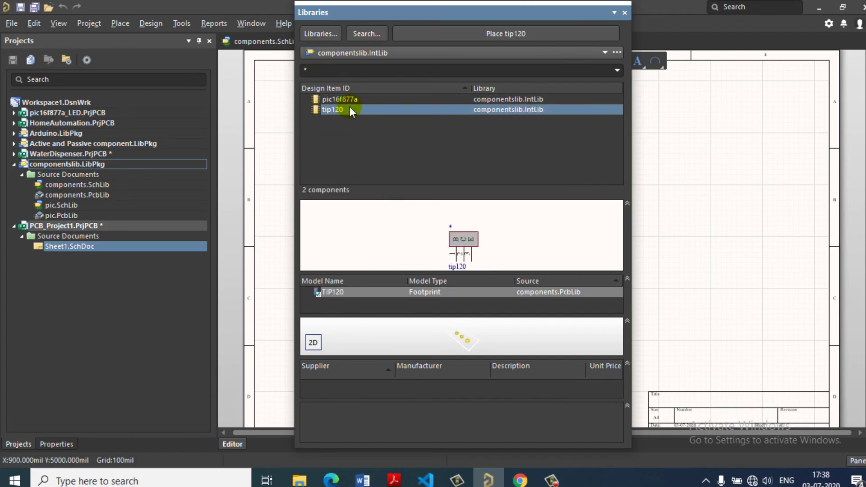
{"action": "left_click", "coordinate": [345, 98]}
{"action": "left_click", "coordinate": [342, 109]}
{"action": "double_click", "coordinate": [344, 100]}
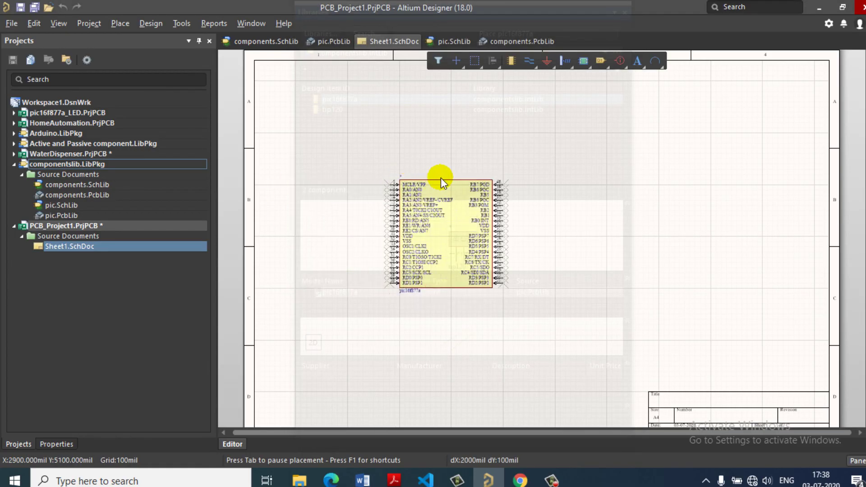
{"action": "left_click", "coordinate": [419, 176]}
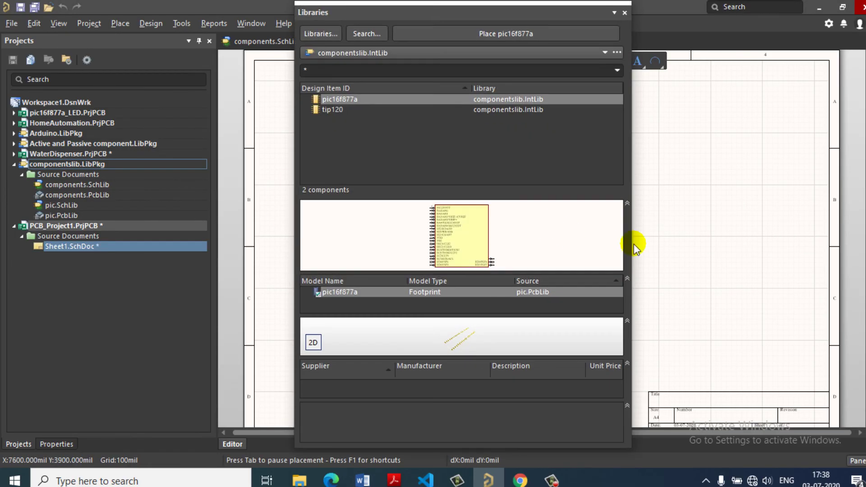
{"action": "left_click", "coordinate": [625, 13]}
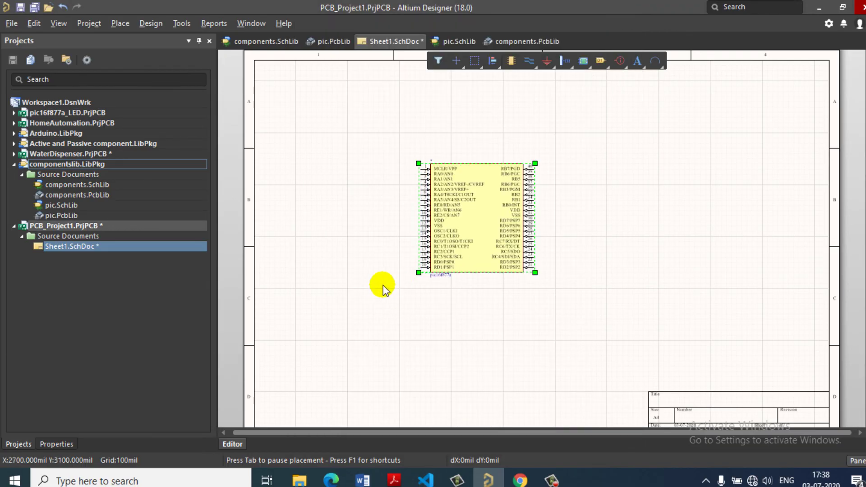
Examine the placed pic16f877a component's properties and linked footprint, and return to the project list.
{"action": "scroll", "coordinate": [477, 224], "scroll_direction": "up", "scroll_amount": 2, "text": "ctrl"}
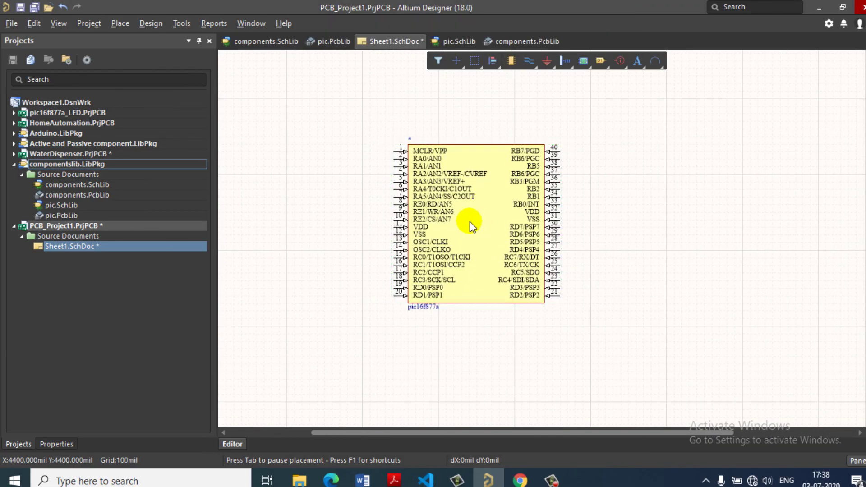
{"action": "double_click", "coordinate": [469, 224]}
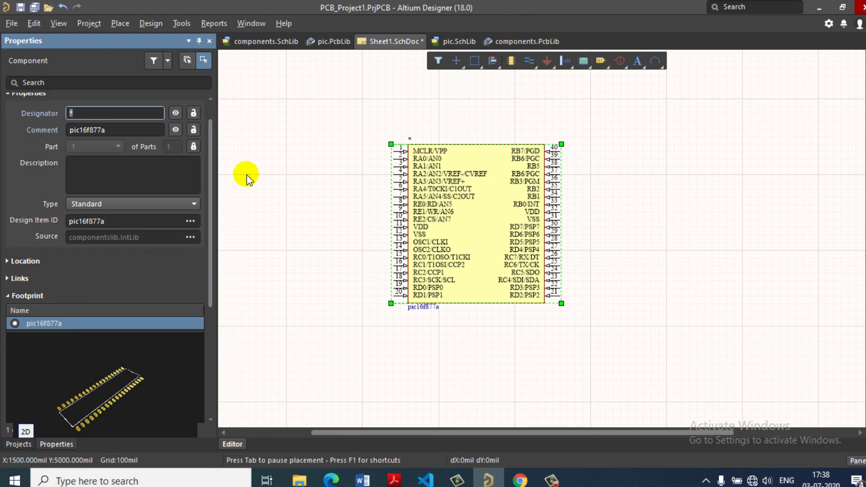
{"action": "left_click", "coordinate": [19, 444]}
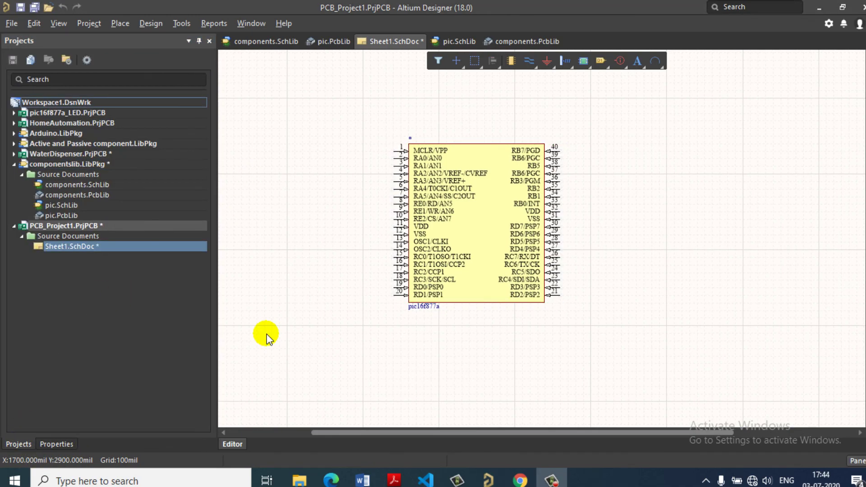